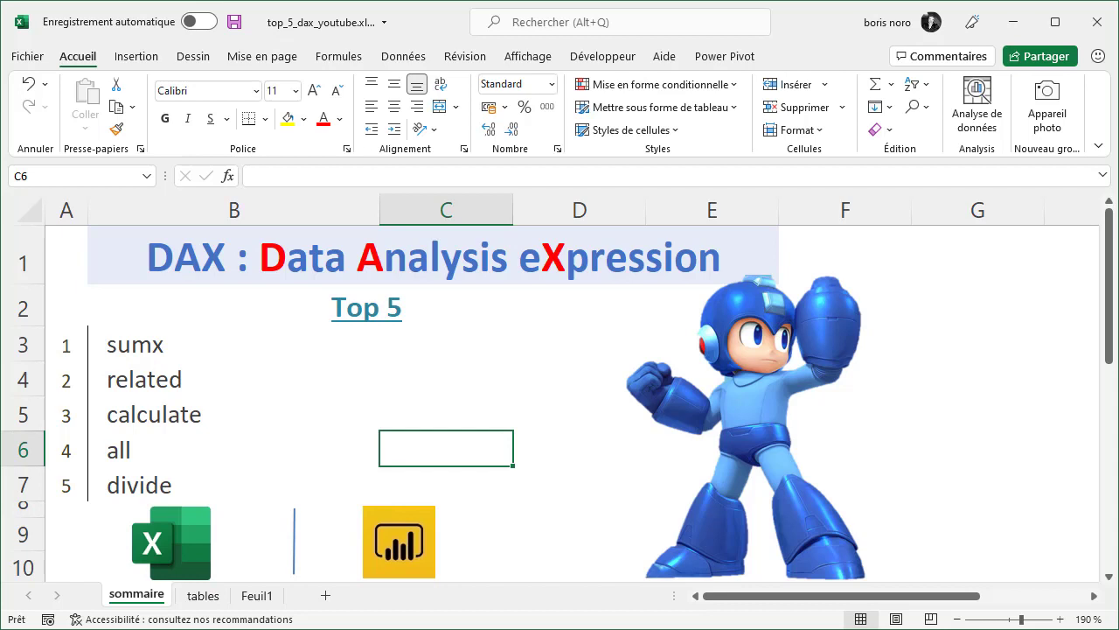
Step: Go to the 'tables' sheet containing the Titre, Clients and Ventes tables
{"action": "left_click", "coordinate": [204, 596]}
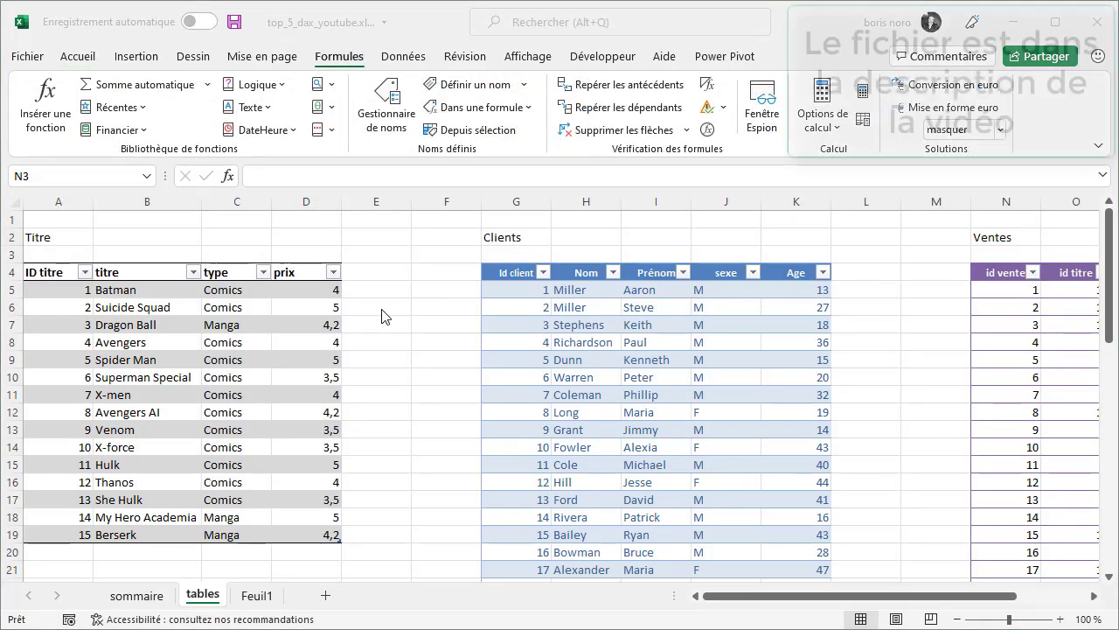
{"action": "left_click", "coordinate": [958, 619]}
{"action": "left_click", "coordinate": [959, 619]}
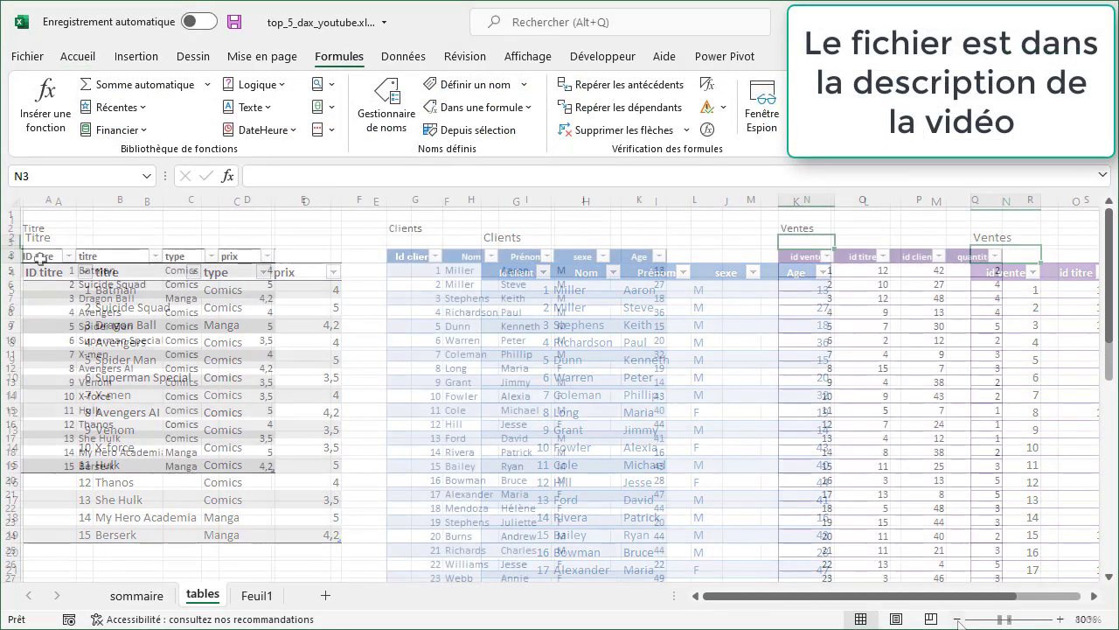
{"action": "left_click_drag", "start_coordinate": [38, 255], "coordinate": [229, 465]}
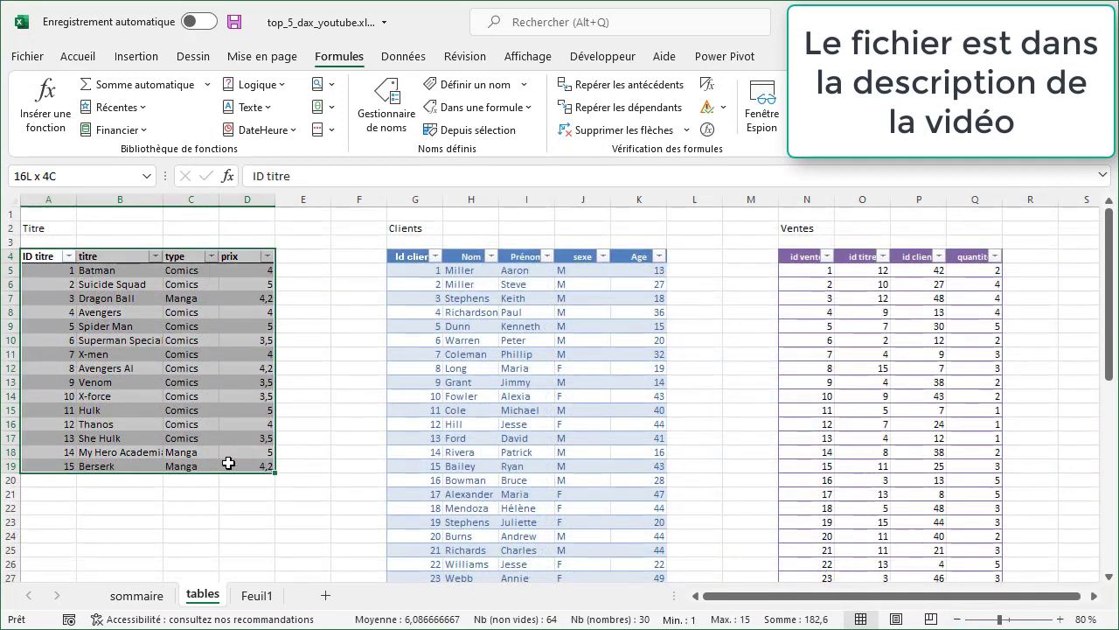
{"action": "left_click", "coordinate": [408, 256]}
{"action": "key", "text": "ctrl+a"}
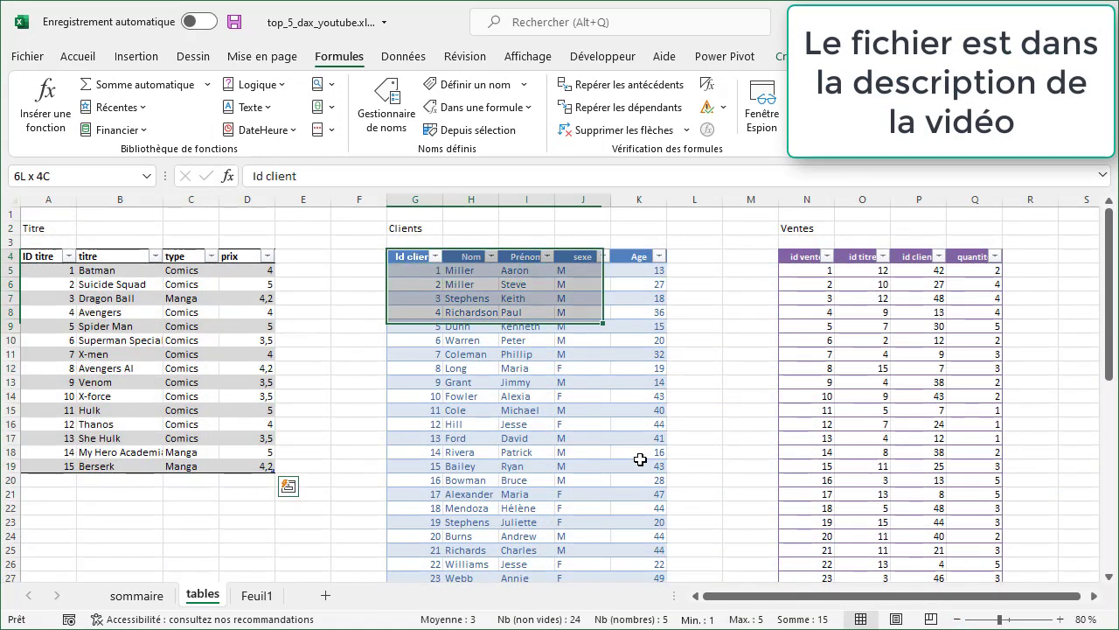
{"action": "left_click", "coordinate": [799, 256]}
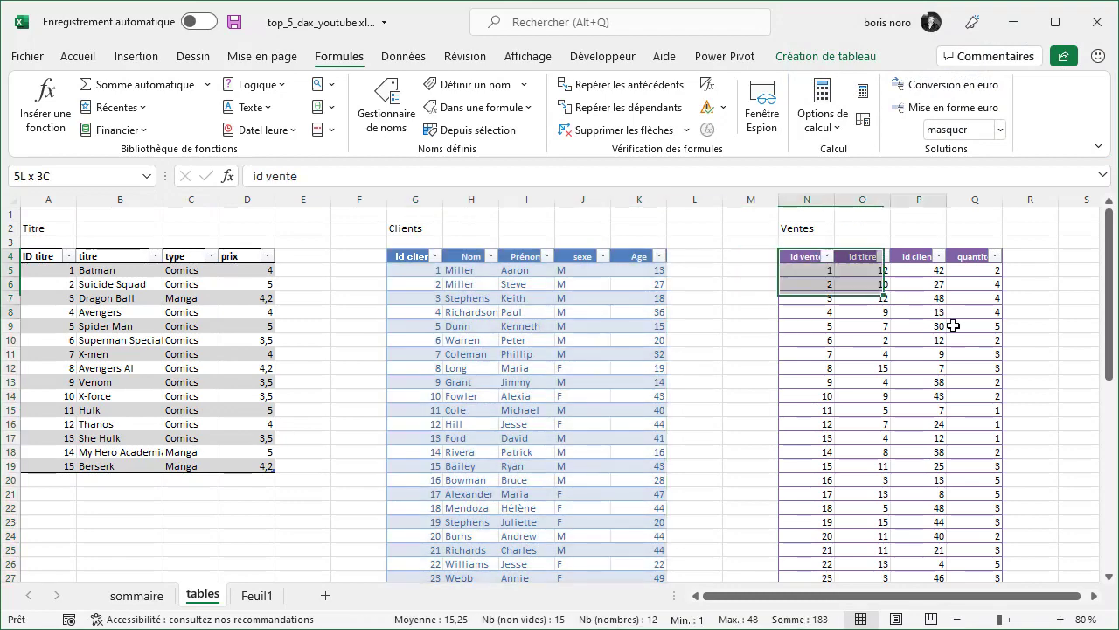
{"action": "key", "text": "ctrl+a"}
{"action": "left_click", "coordinate": [358, 228]}
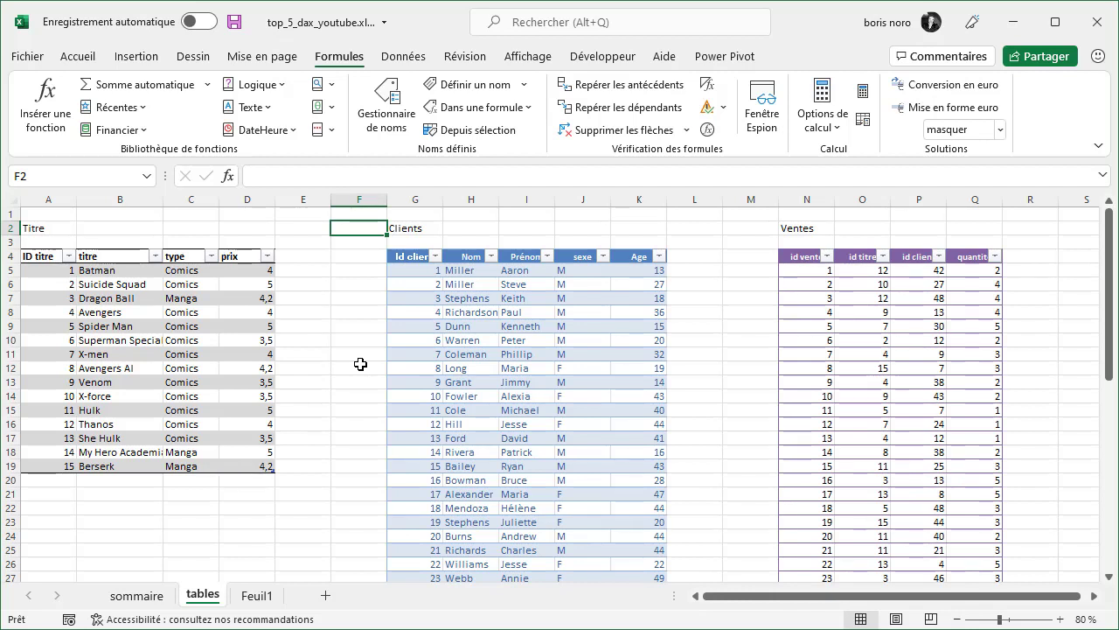
{"action": "left_click", "coordinate": [157, 300]}
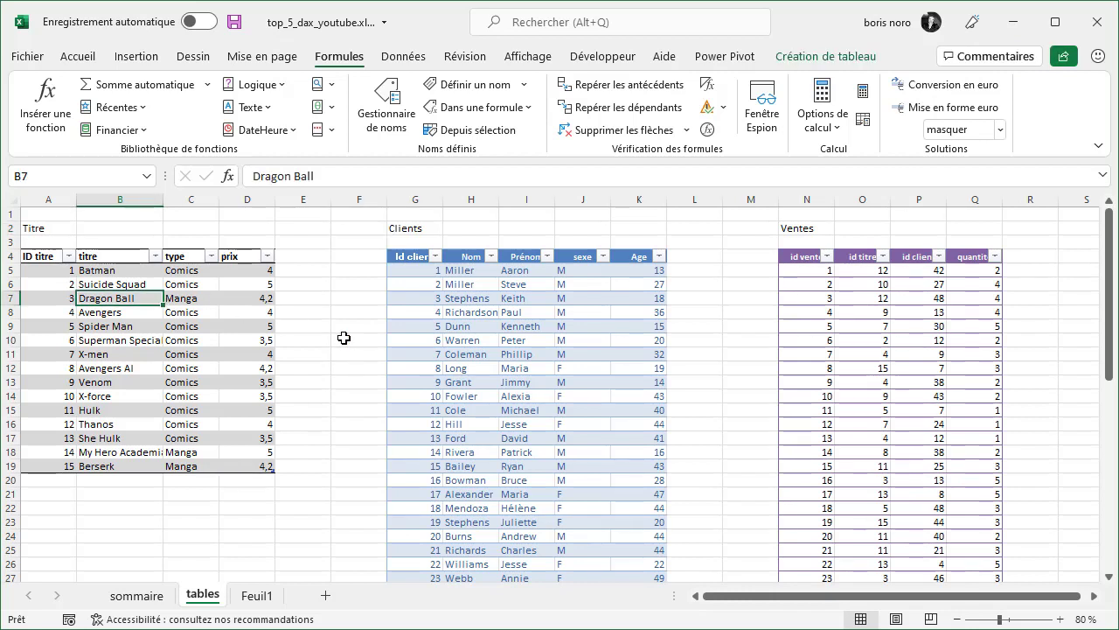
{"action": "left_click", "coordinate": [501, 313]}
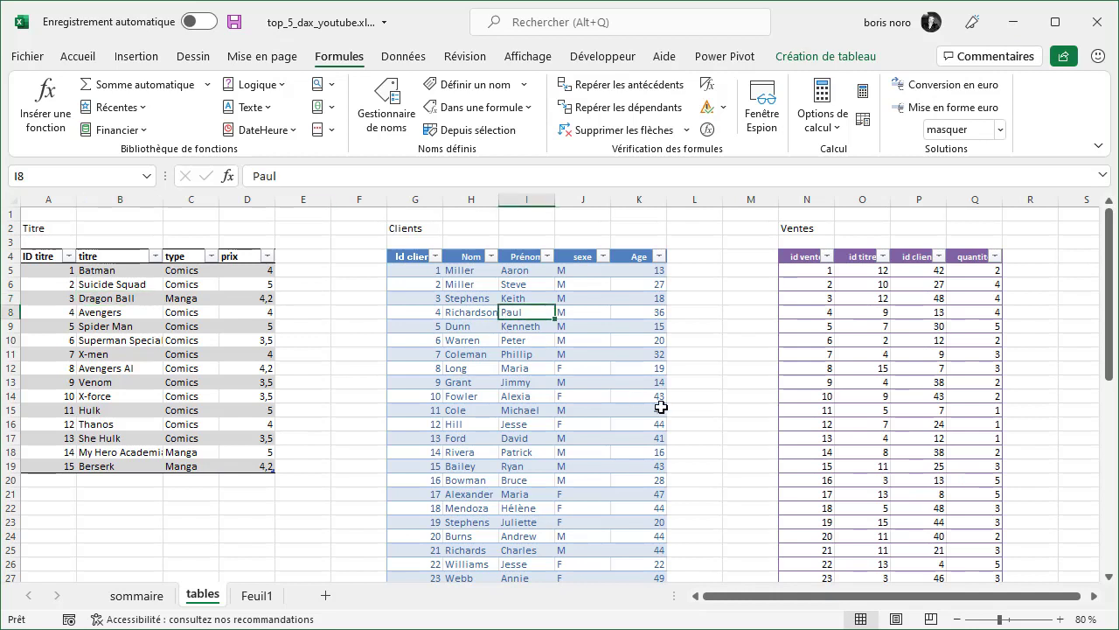
{"action": "left_click", "coordinate": [851, 326]}
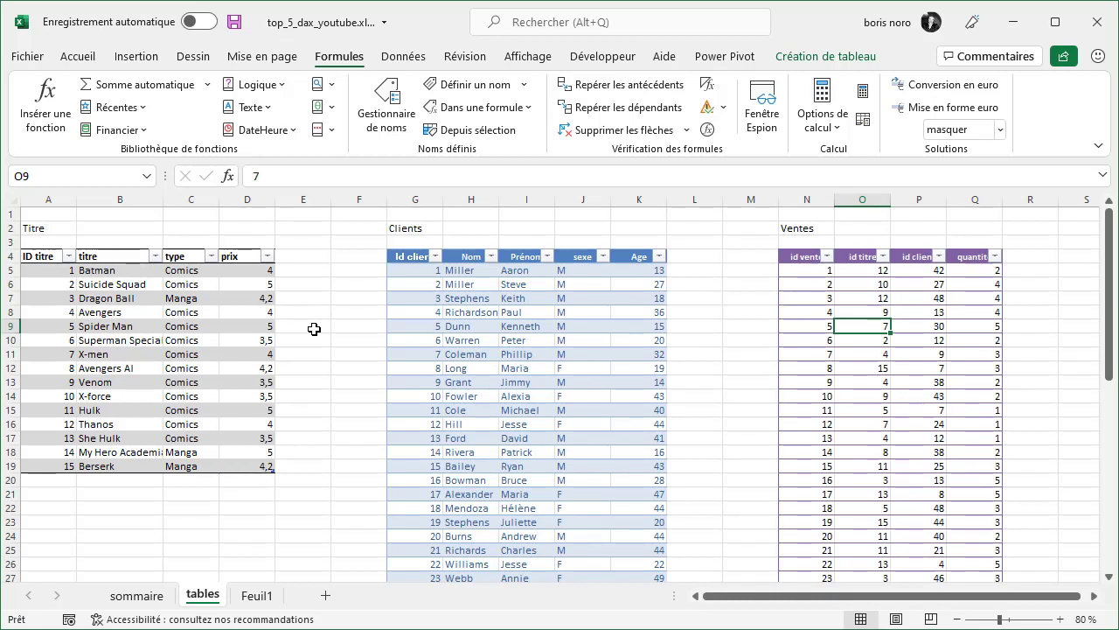
{"action": "left_click", "coordinate": [67, 294]}
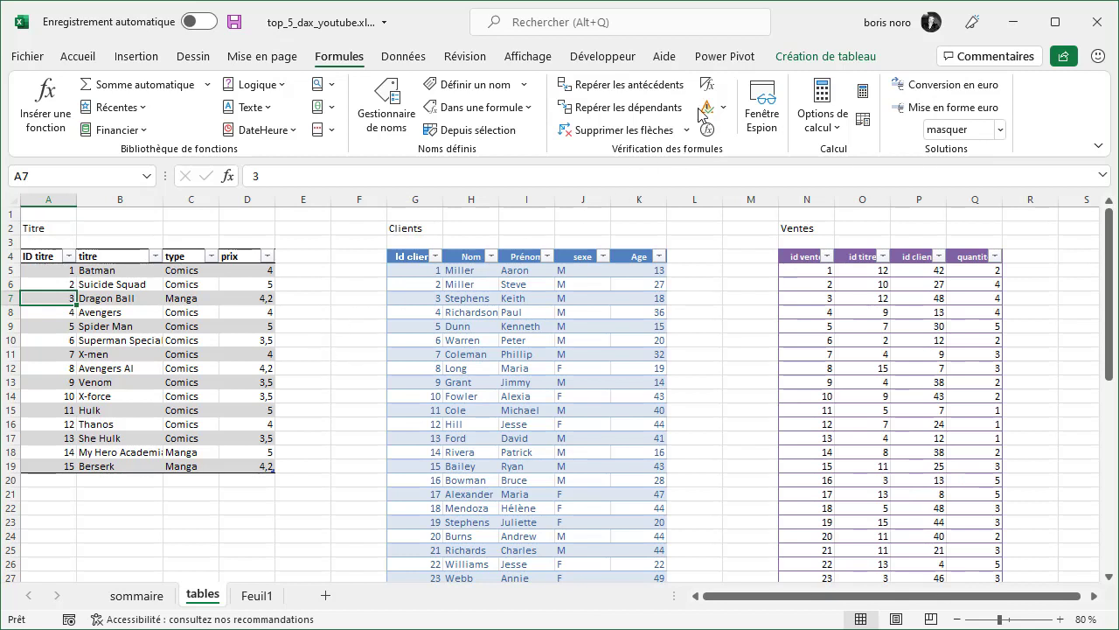
Step: Add the Titre, Clients and Ventes tables to the data model one by one, then browse T_clients and T_titres
{"action": "left_click", "coordinate": [716, 59]}
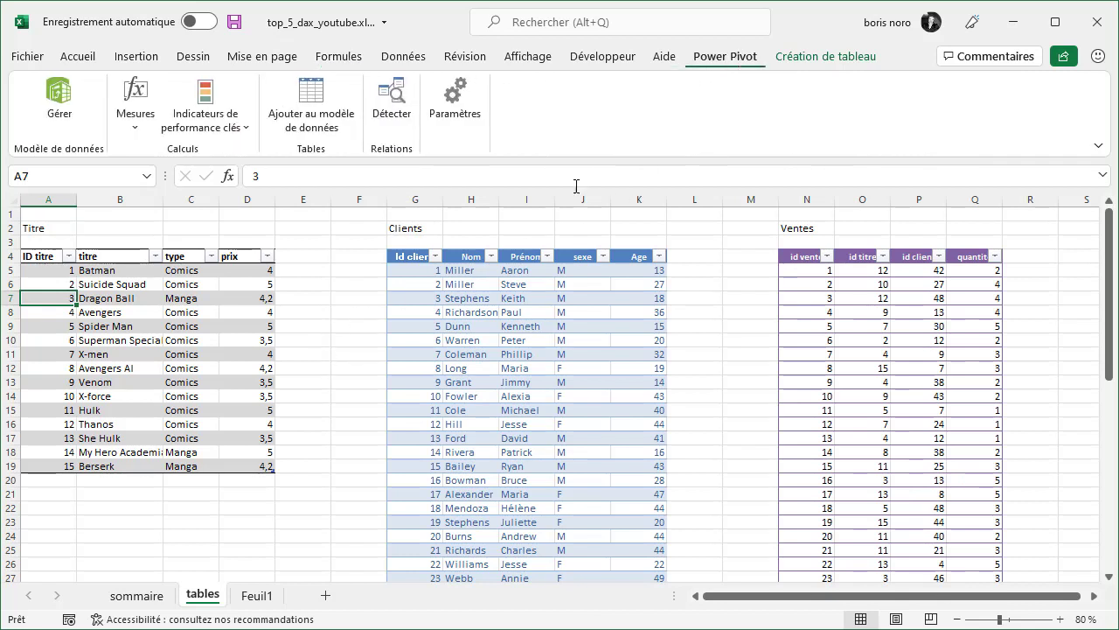
{"action": "left_click", "coordinate": [312, 107]}
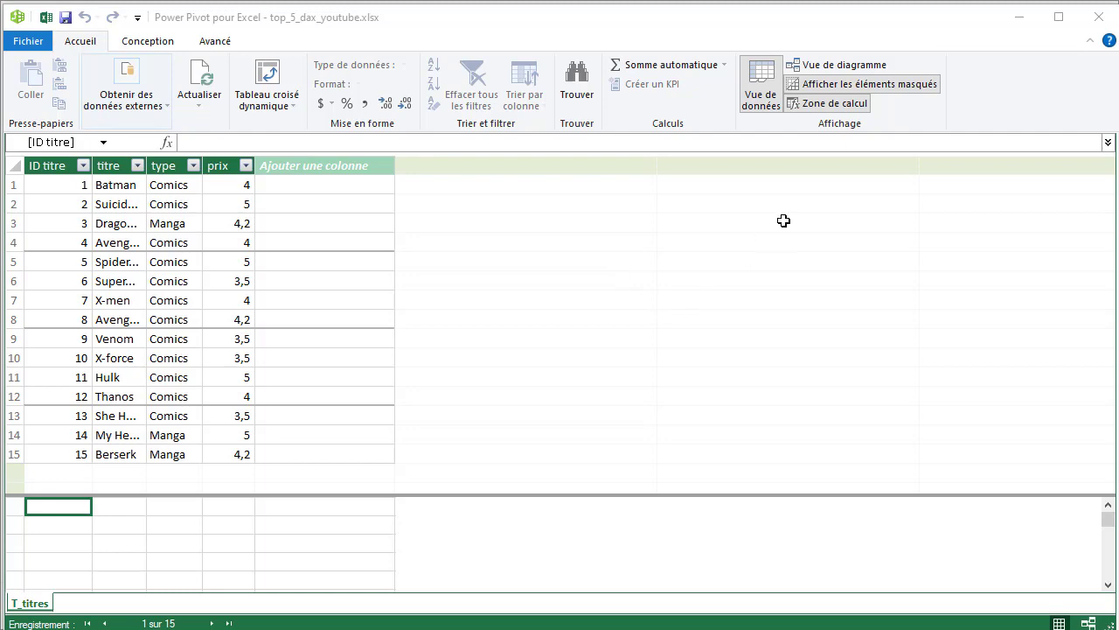
{"action": "left_click", "coordinate": [1017, 16]}
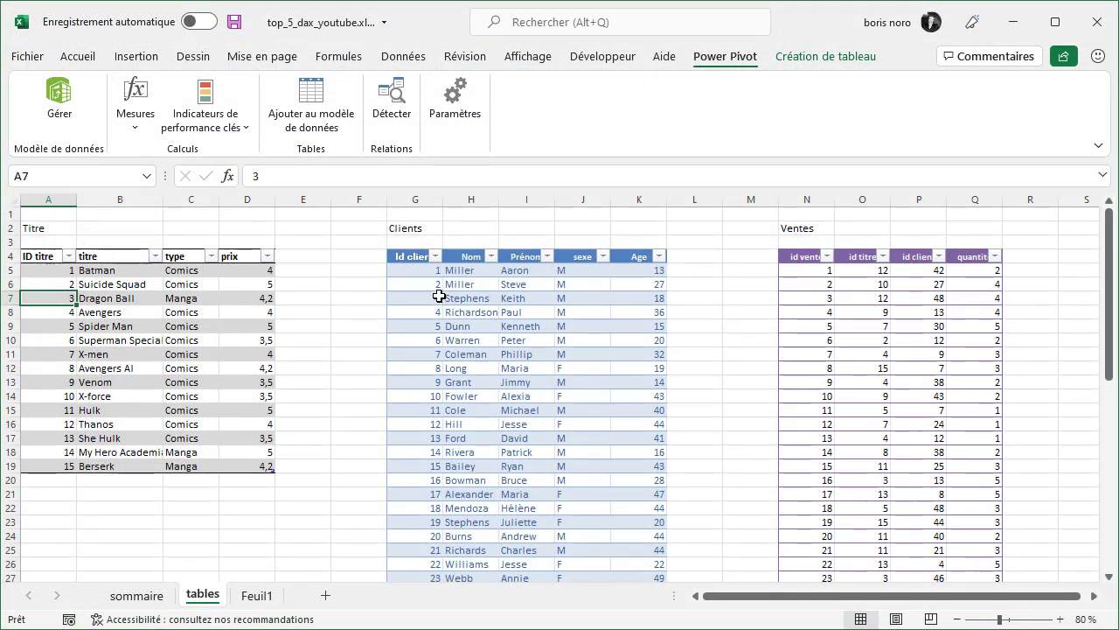
{"action": "left_click", "coordinate": [436, 290]}
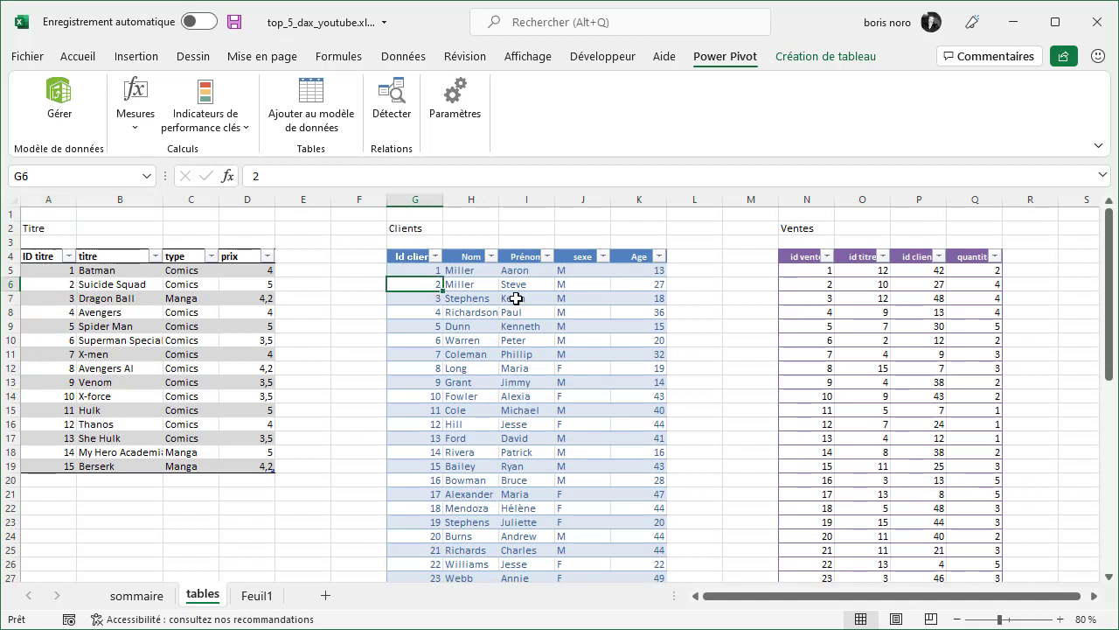
{"action": "left_click", "coordinate": [323, 121]}
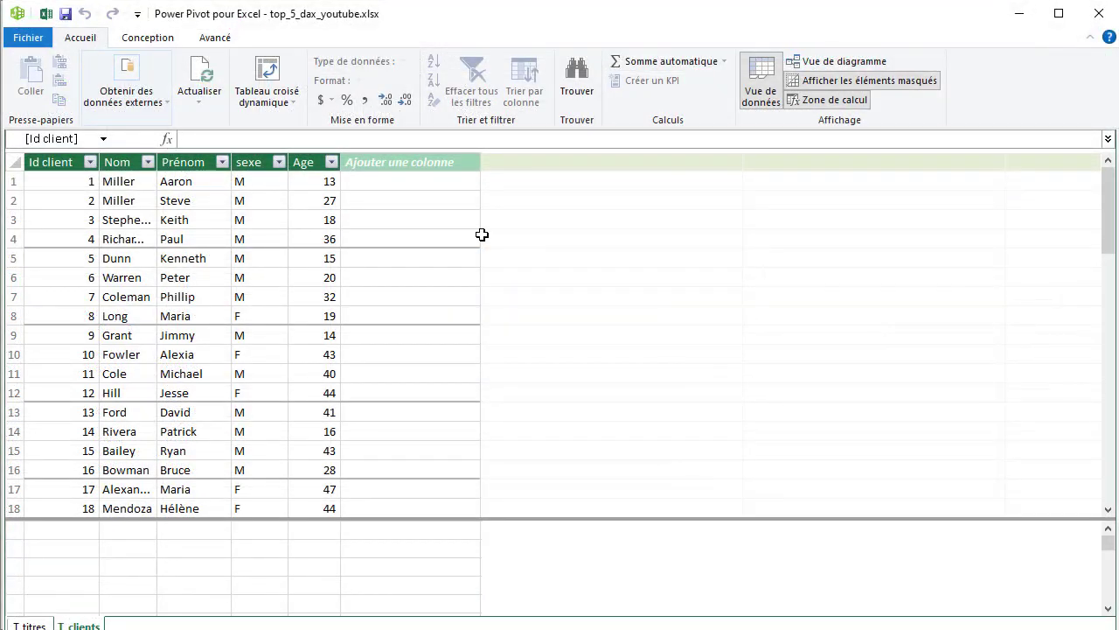
{"action": "left_click", "coordinate": [1014, 16]}
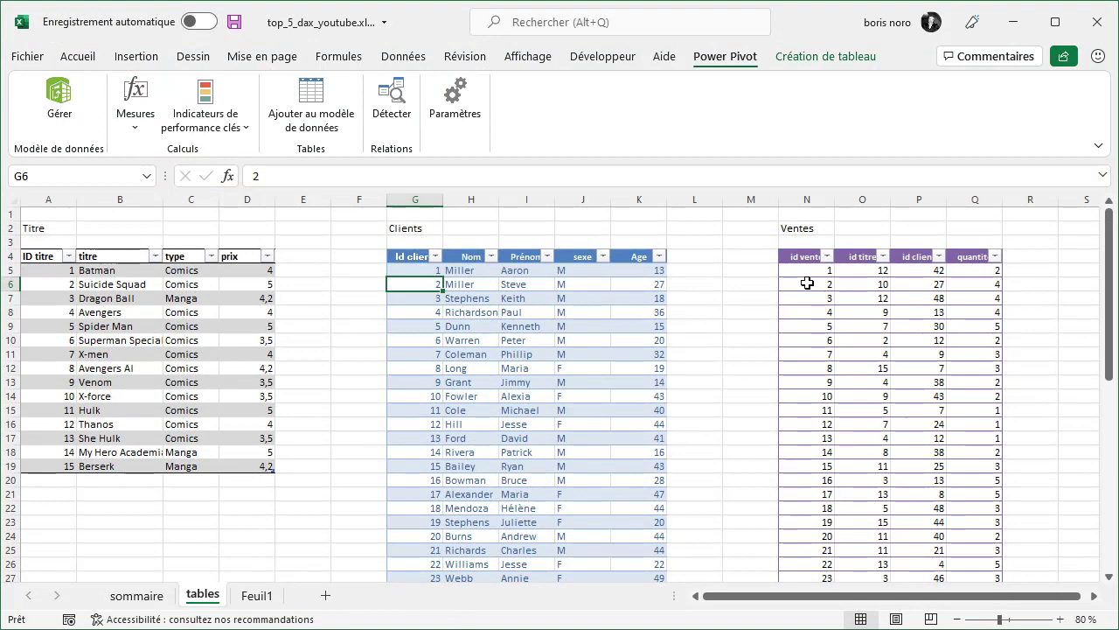
{"action": "left_click", "coordinate": [355, 134]}
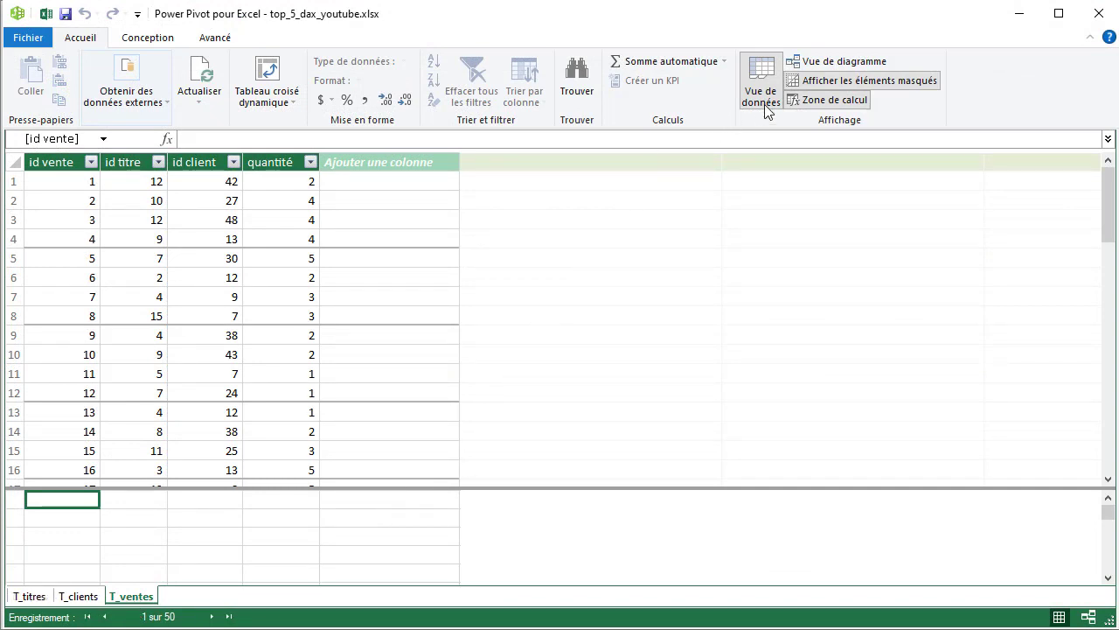
{"action": "left_click", "coordinate": [98, 600]}
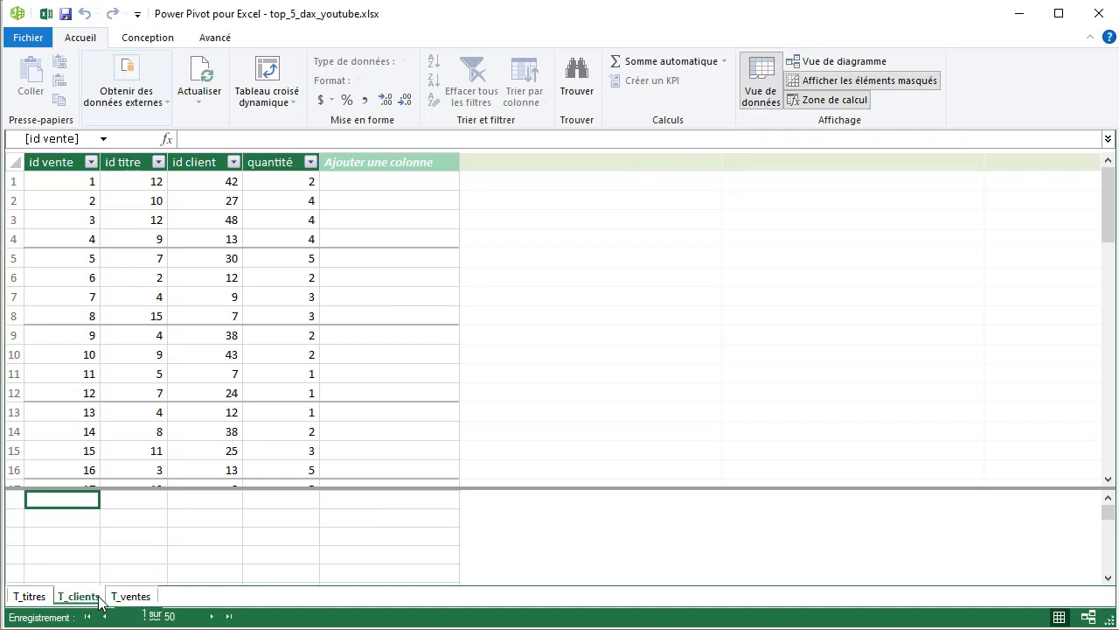
{"action": "left_click", "coordinate": [29, 597]}
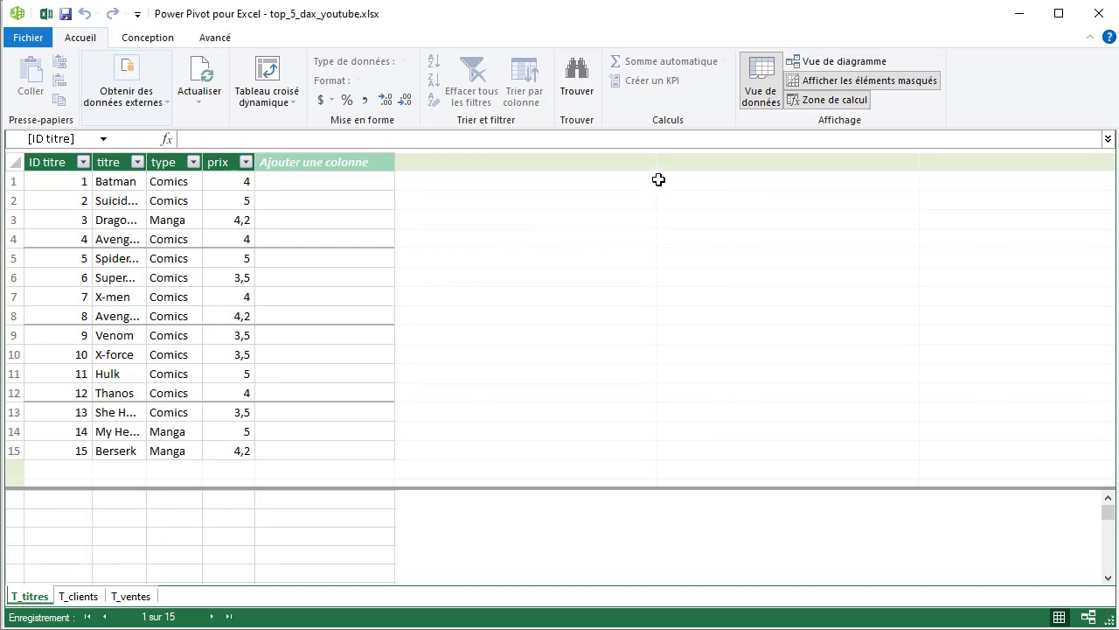
Step: Switch Power Pivot to diagram view and place T_ventes below, between T_titres and T_clients
{"action": "left_click", "coordinate": [837, 62]}
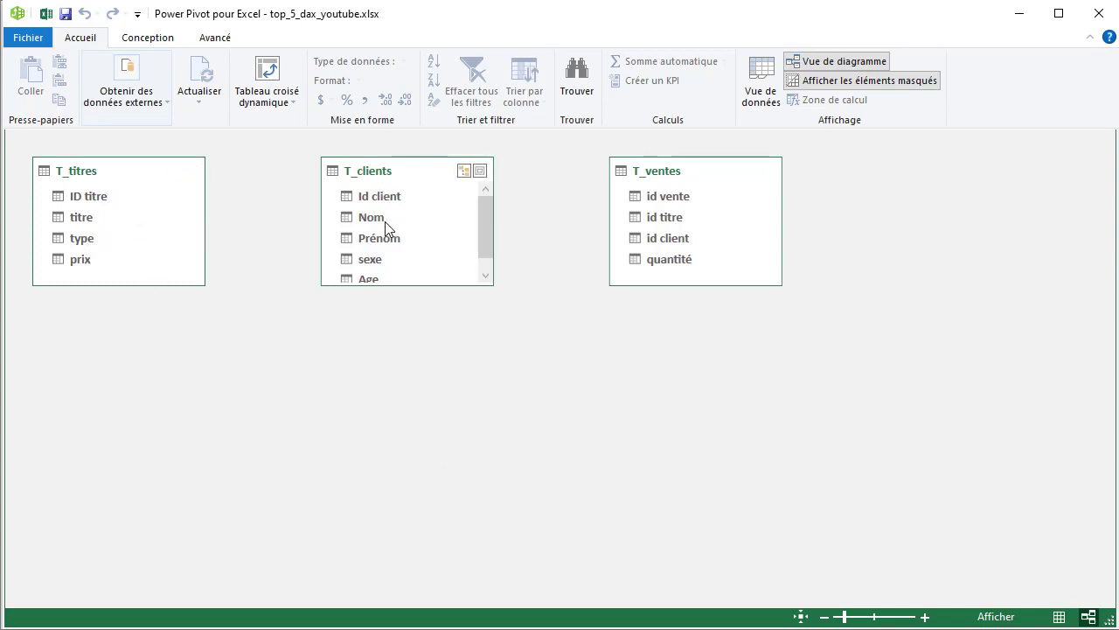
{"action": "left_click_drag", "start_coordinate": [358, 285], "coordinate": [348, 339]}
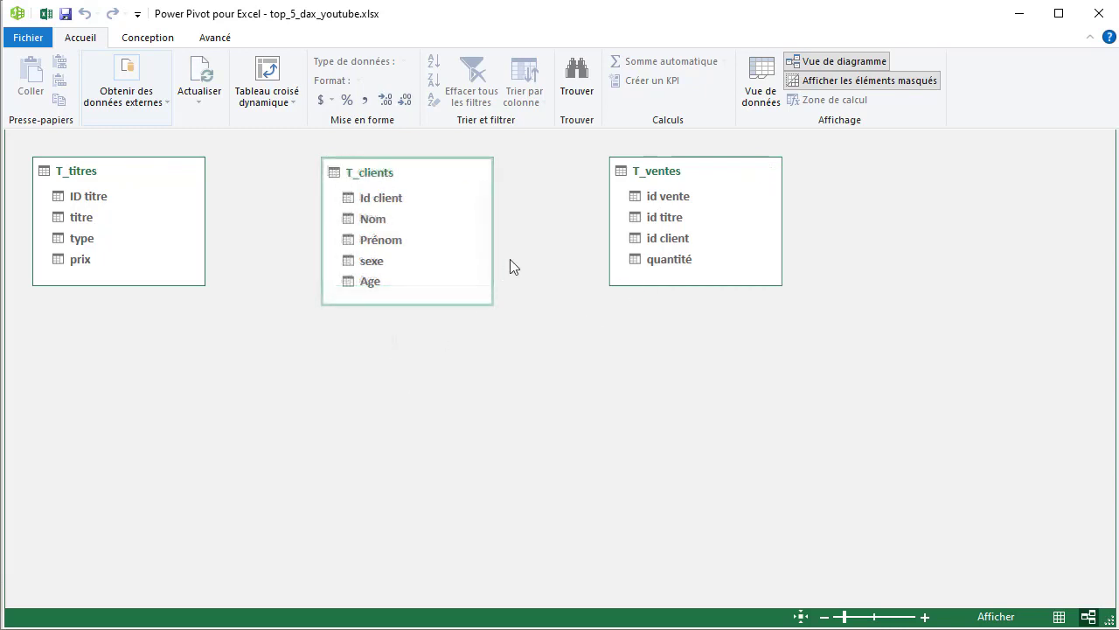
{"action": "mouse_move", "coordinate": [715, 175]}
{"action": "left_mouse_down"}
{"action": "mouse_move", "coordinate": [589, 374]}
{"action": "mouse_move", "coordinate": [474, 377]}
{"action": "left_mouse_up"}
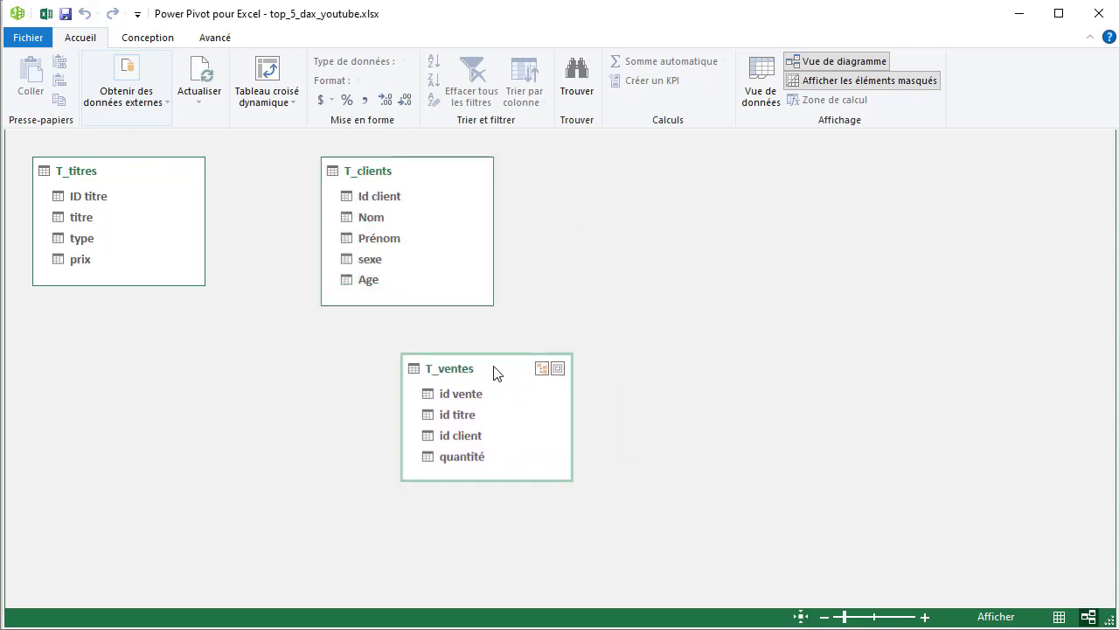
{"action": "left_click_drag", "start_coordinate": [472, 176], "coordinate": [818, 178]}
{"action": "left_click_drag", "start_coordinate": [140, 179], "coordinate": [271, 181]}
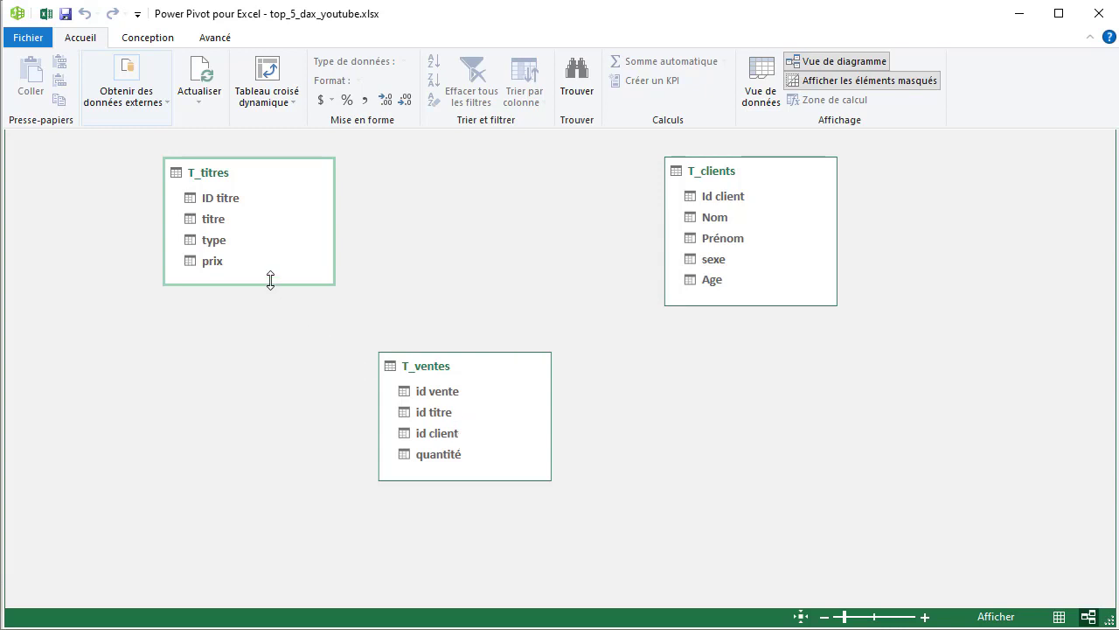
Step: Link T_titres' ID titre and T_clients' Id client to the matching id columns in T_ventes
{"action": "left_click", "coordinate": [233, 200]}
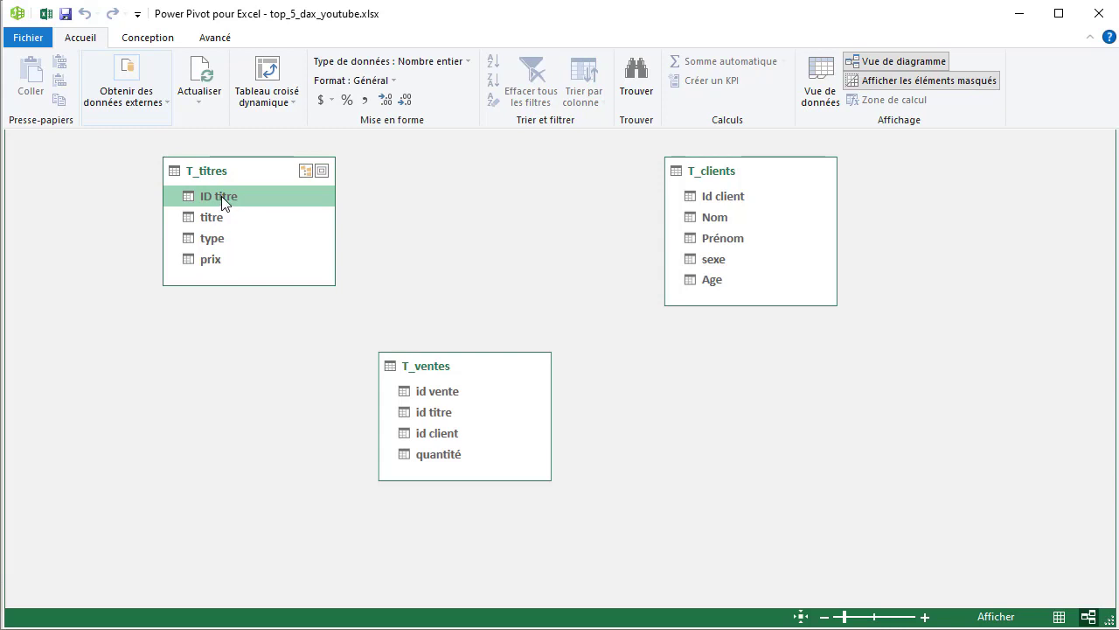
{"action": "left_click_drag", "start_coordinate": [221, 196], "coordinate": [425, 417]}
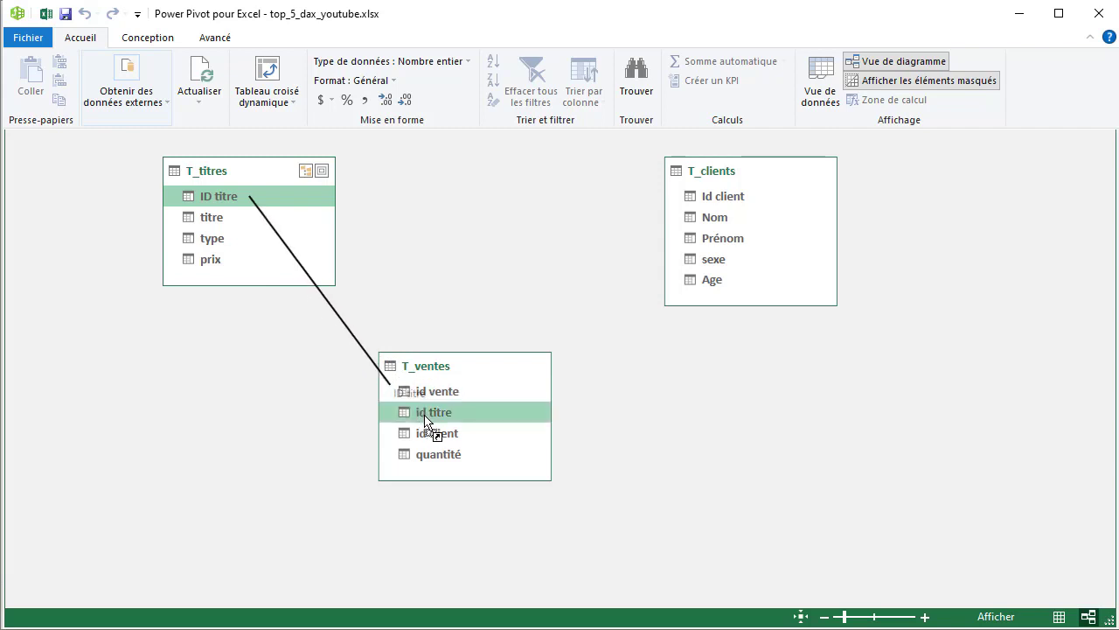
{"action": "left_click_drag", "start_coordinate": [425, 420], "coordinate": [425, 418]}
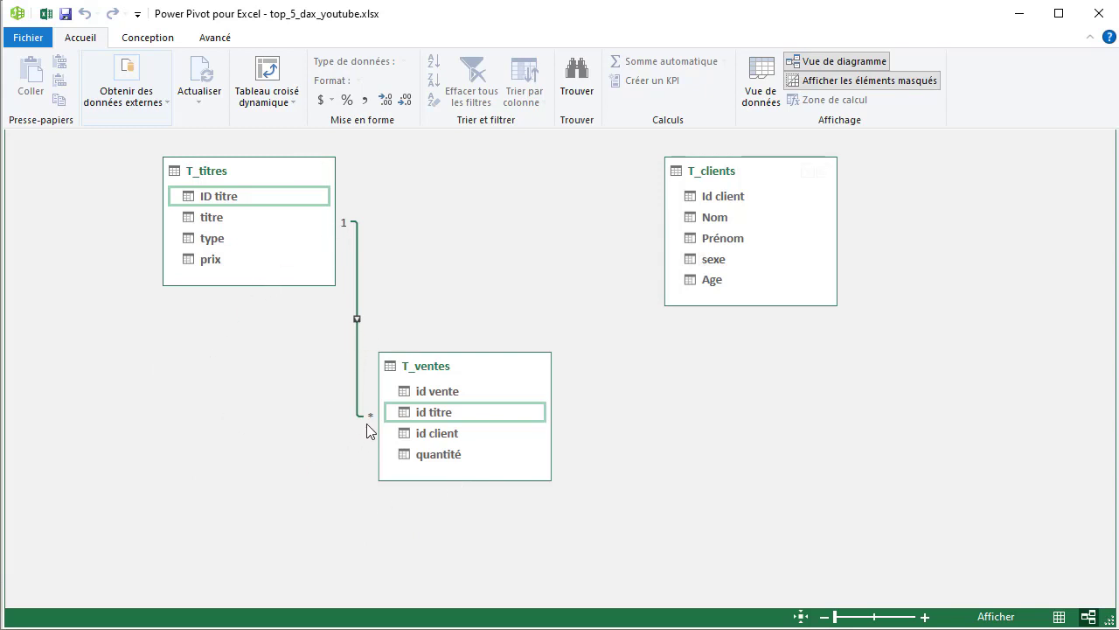
{"action": "left_click", "coordinate": [723, 197]}
{"action": "mouse_move", "coordinate": [720, 197]}
{"action": "left_mouse_down"}
{"action": "mouse_move", "coordinate": [422, 404]}
{"action": "mouse_move", "coordinate": [425, 438]}
{"action": "left_mouse_up"}
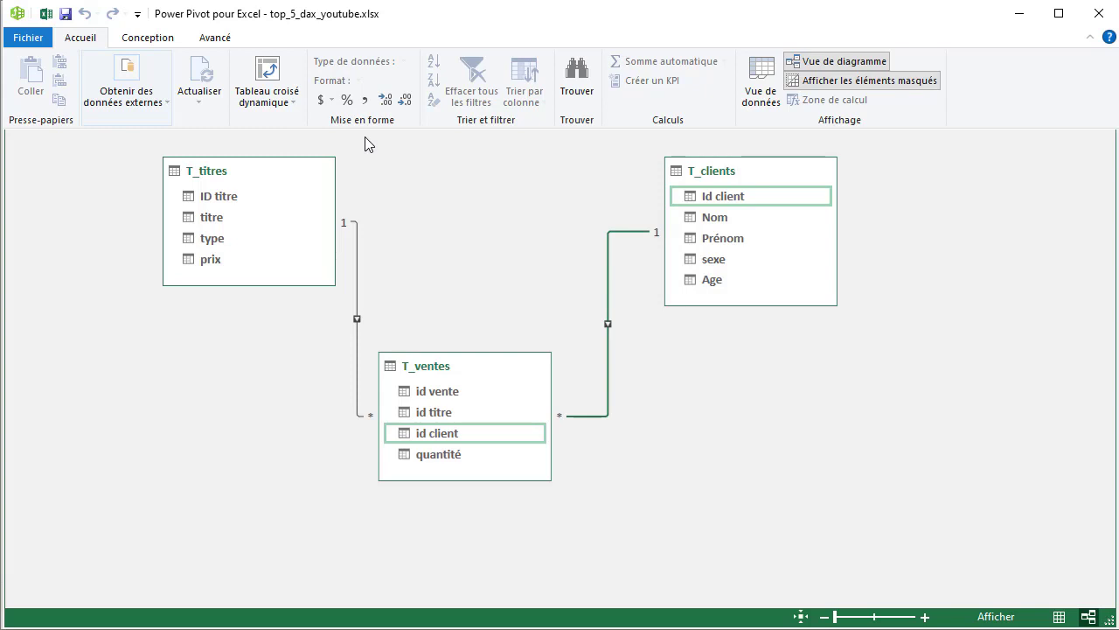
Step: Insert a plain PivotTable from the data model on a new worksheet
{"action": "left_click", "coordinate": [292, 103]}
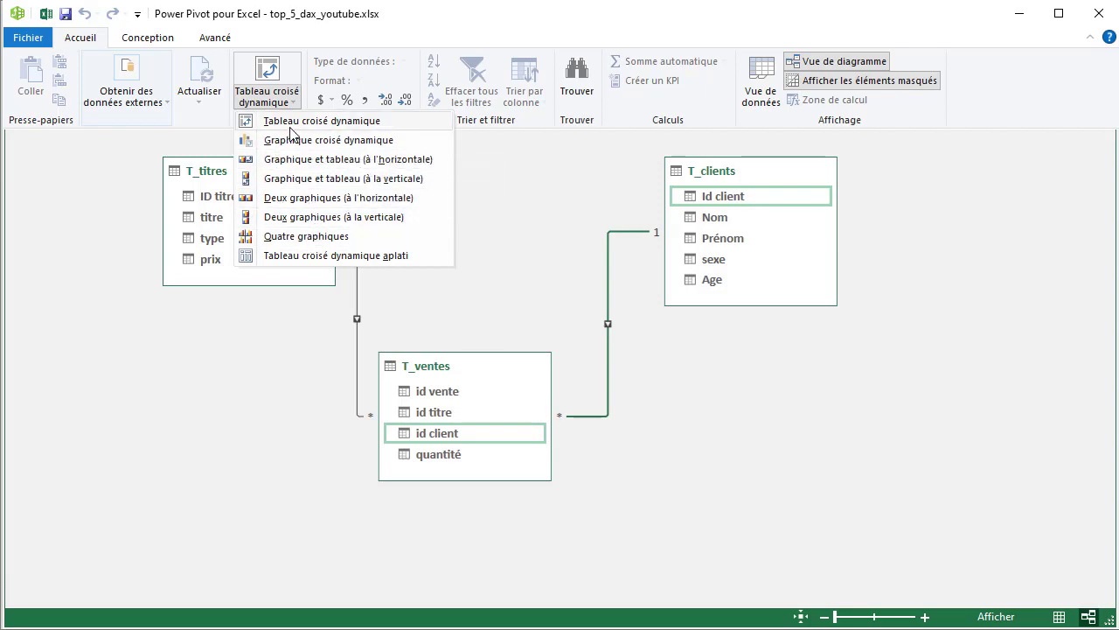
{"action": "left_click", "coordinate": [290, 127]}
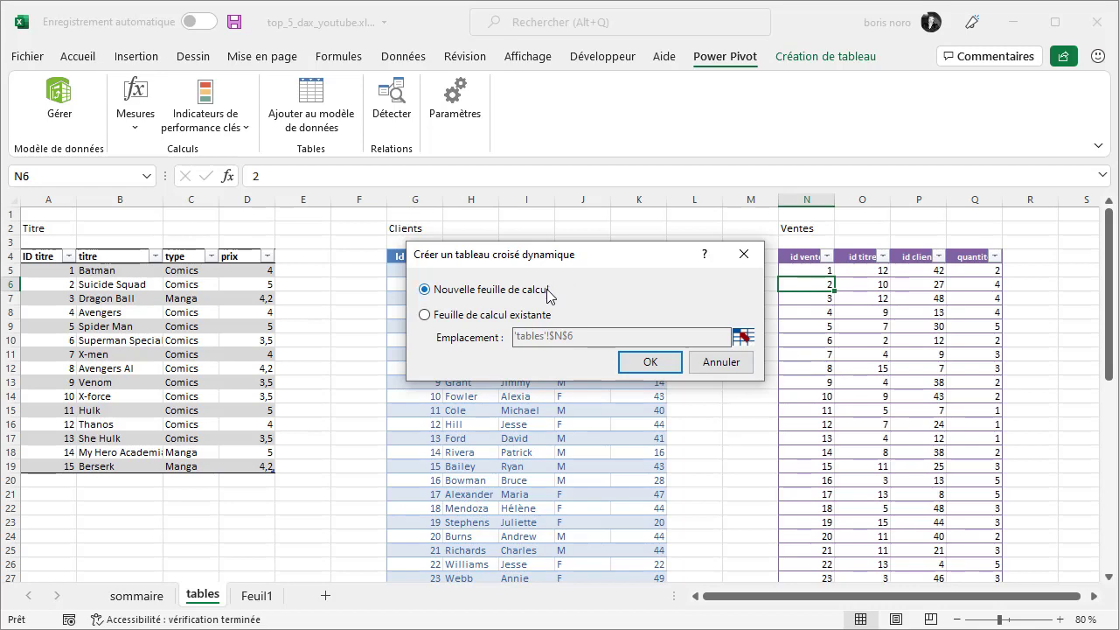
{"action": "left_click", "coordinate": [651, 362]}
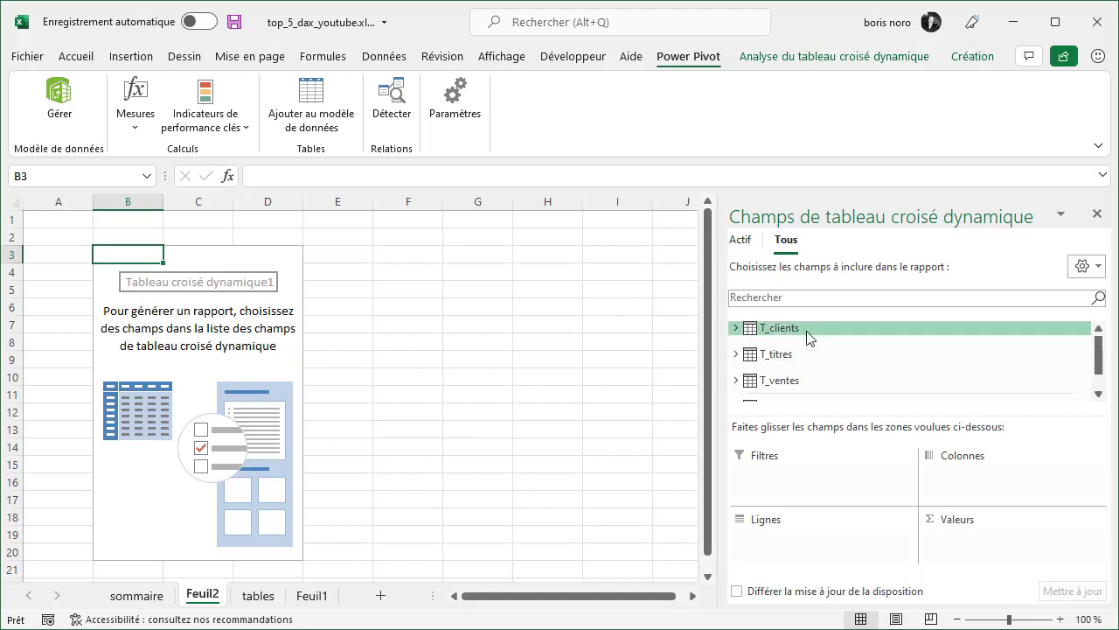
Step: Expand and collapse T_clients in the field list, then close the PivotTable field pane
{"action": "left_click", "coordinate": [737, 330]}
{"action": "scroll", "coordinate": [844, 357], "scroll_direction": "down", "scroll_amount": 1}
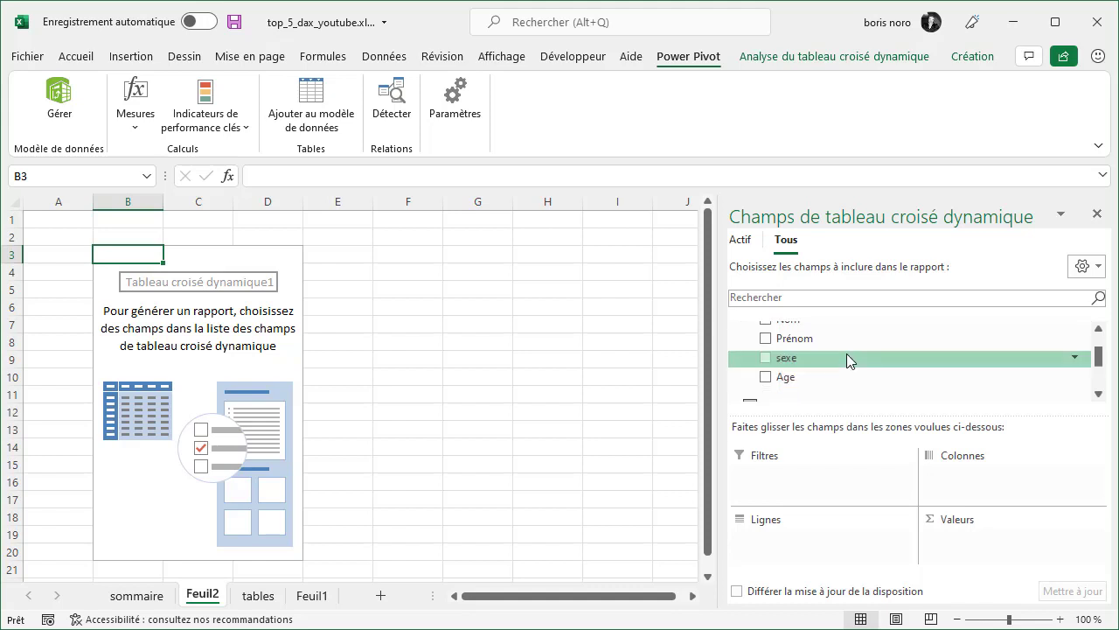
{"action": "scroll", "coordinate": [847, 353], "scroll_direction": "up", "scroll_amount": 1}
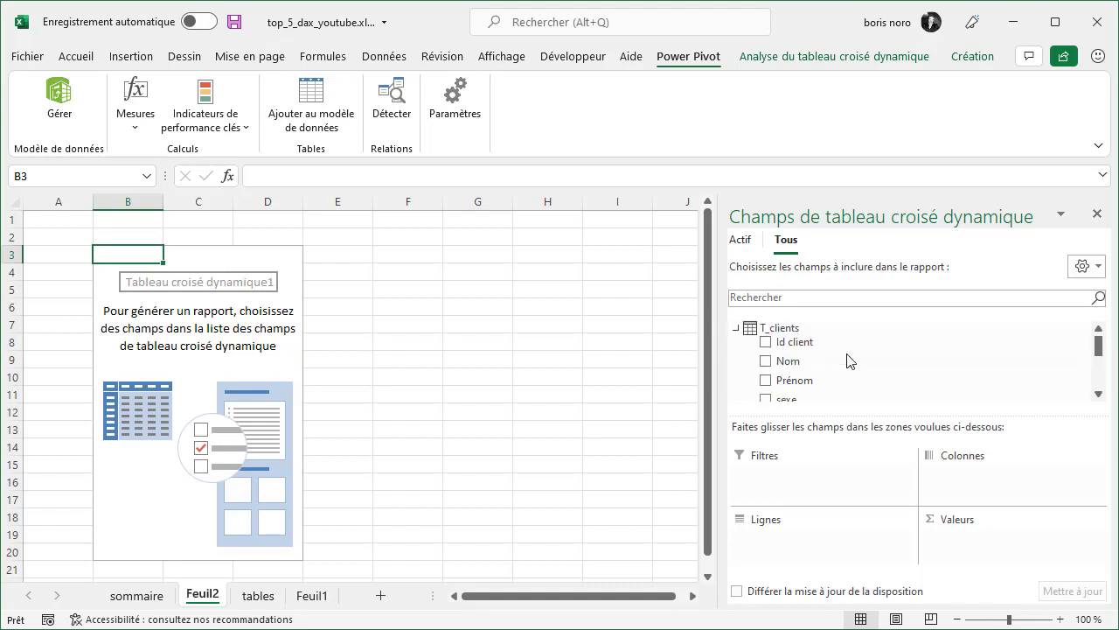
{"action": "left_click", "coordinate": [737, 330]}
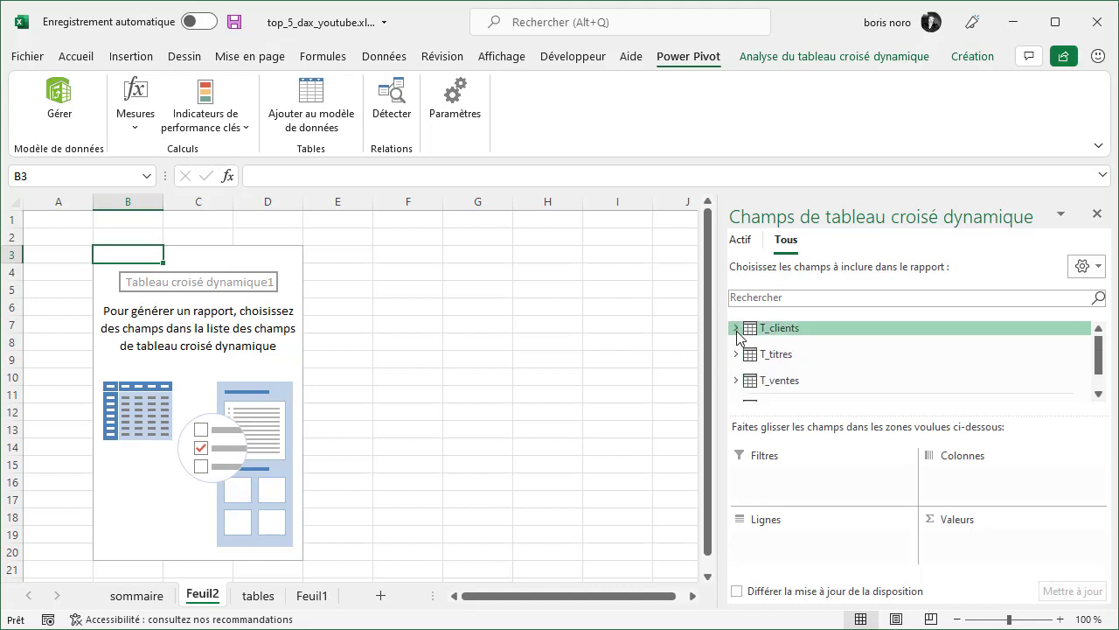
{"action": "left_click", "coordinate": [1097, 215]}
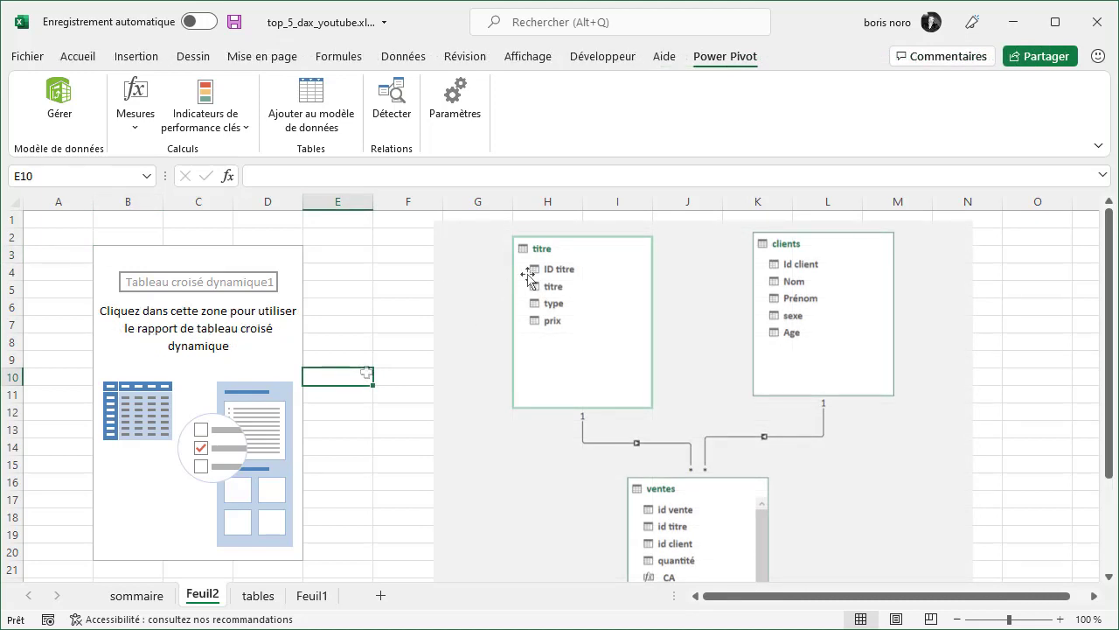
Step: Show the Feuil2 PivotTable field list again, then switch to the sommaire sheet
{"action": "left_click", "coordinate": [114, 257]}
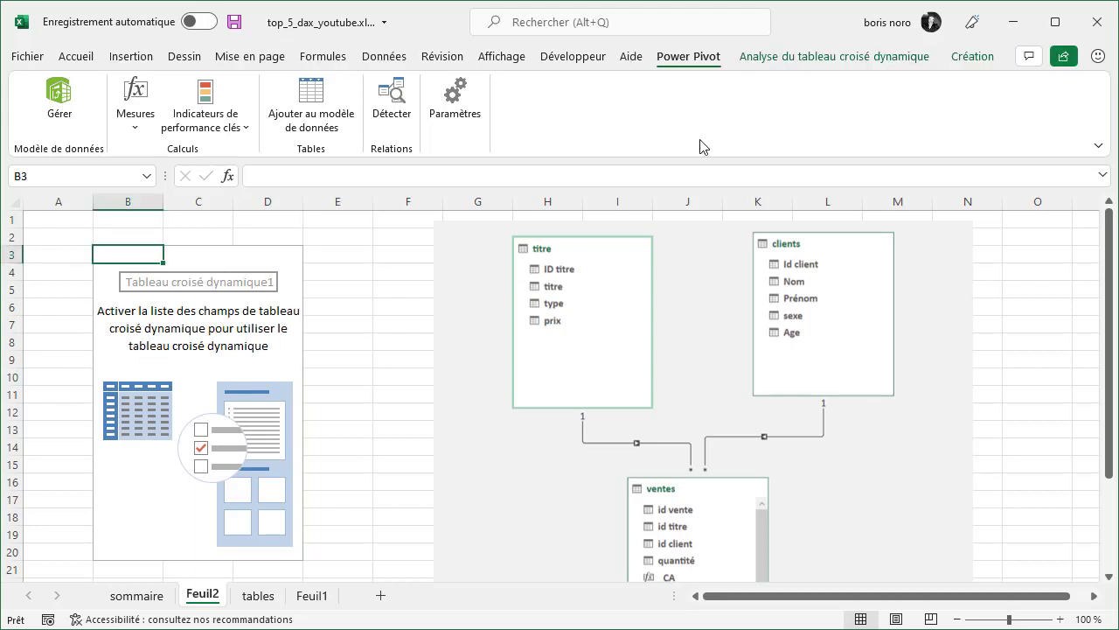
{"action": "left_click", "coordinate": [772, 58]}
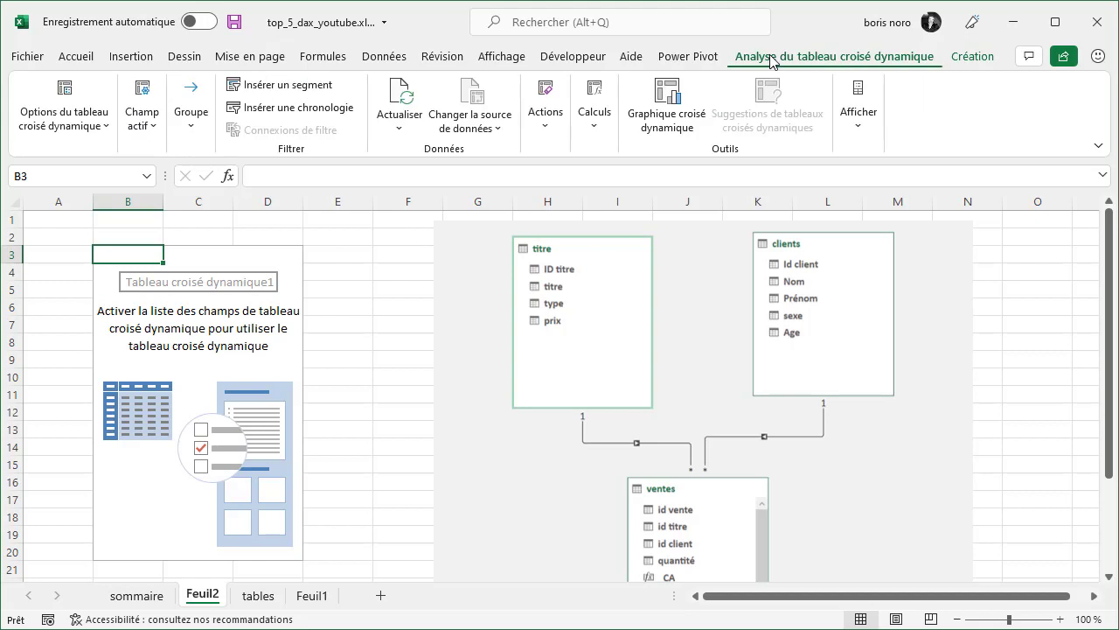
{"action": "left_click", "coordinate": [859, 131]}
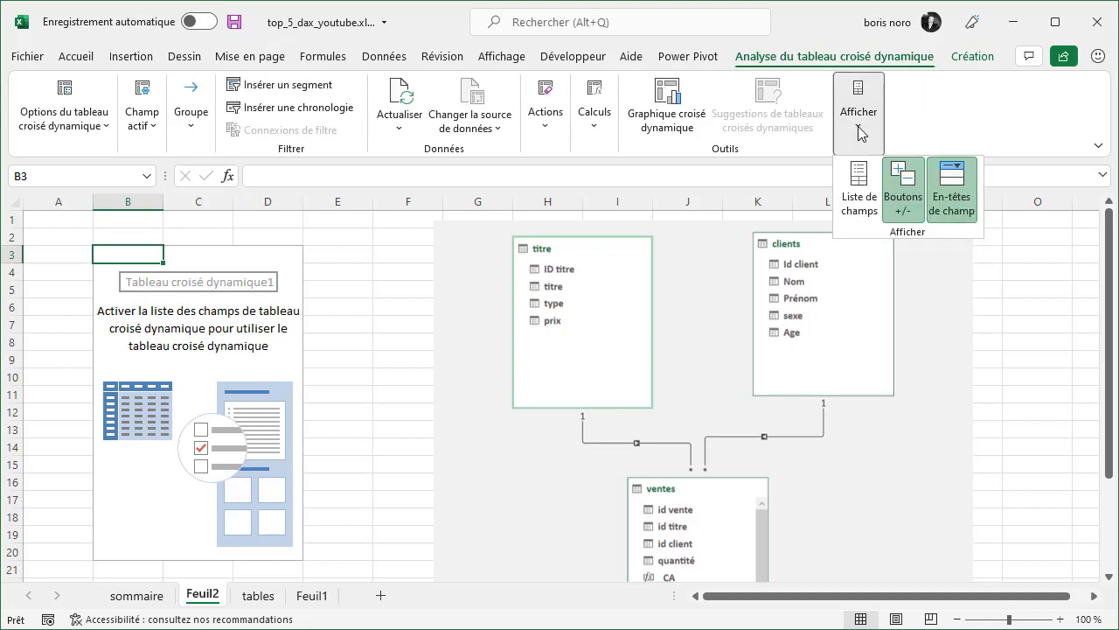
{"action": "left_click", "coordinate": [859, 201]}
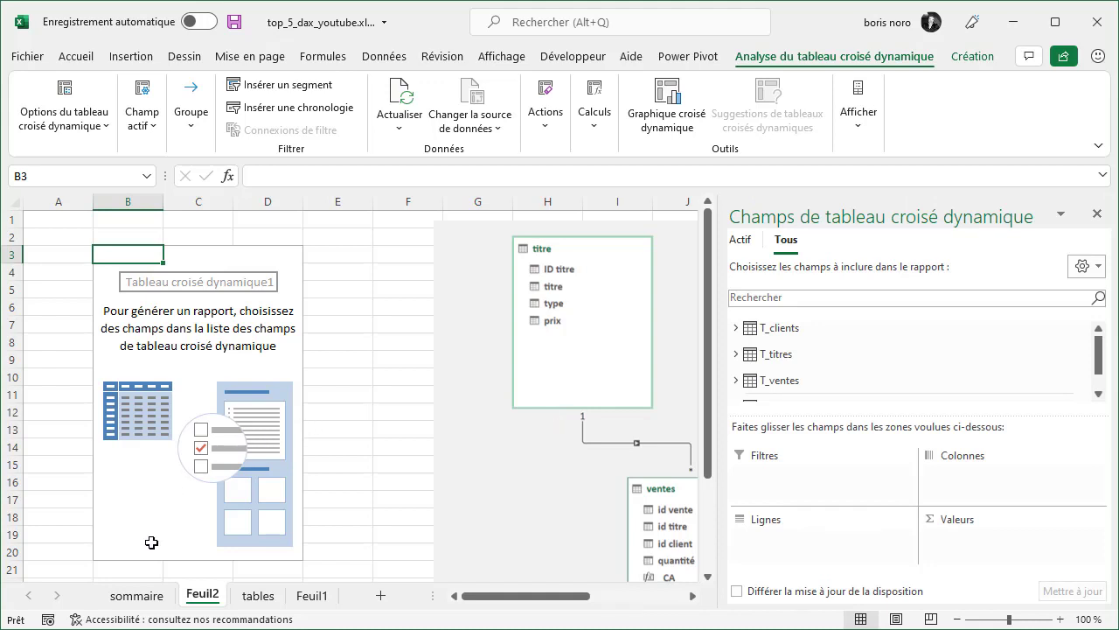
{"action": "left_click", "coordinate": [145, 598]}
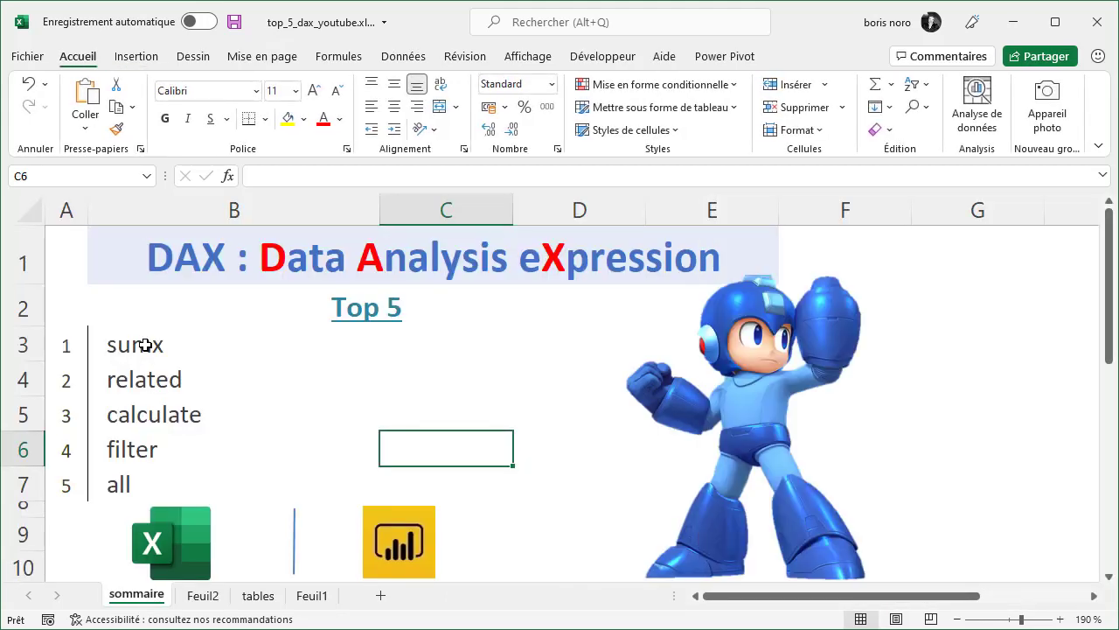
Step: Select sumx and related in the DAX list, then start a new Power Pivot measure on Feuil2
{"action": "left_click", "coordinate": [145, 344]}
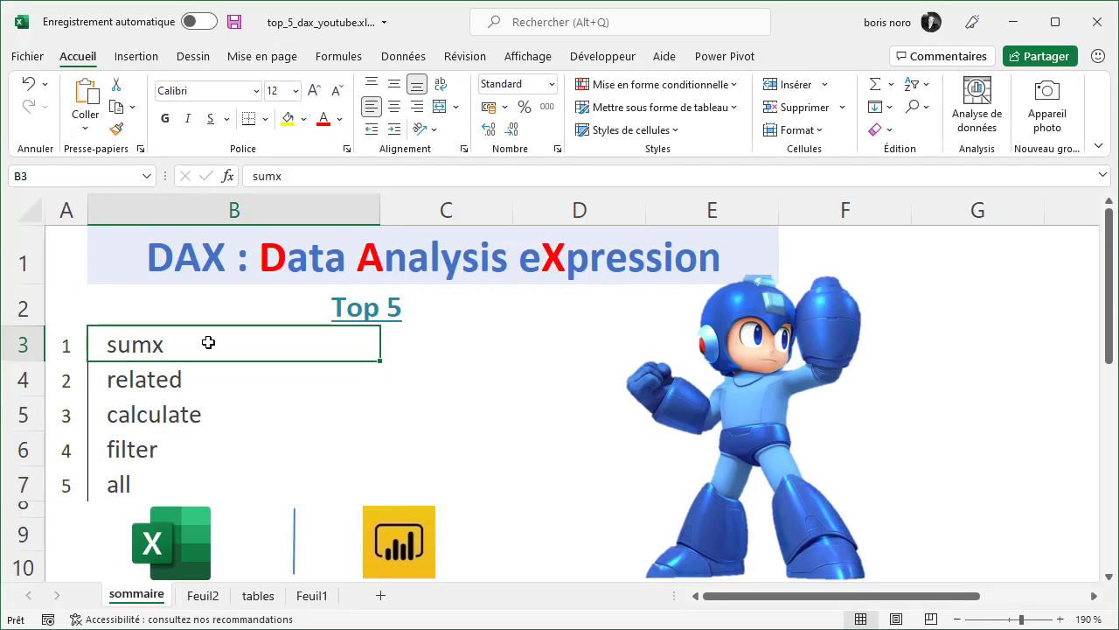
{"action": "left_click", "coordinate": [205, 362], "text": "shift"}
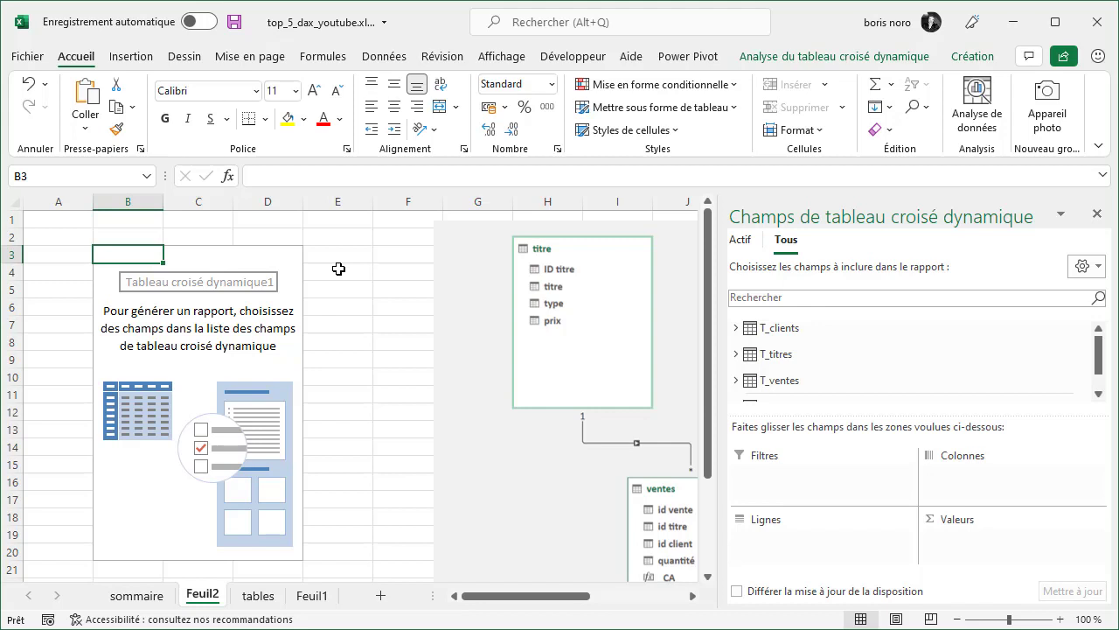
{"action": "left_click", "coordinate": [665, 60]}
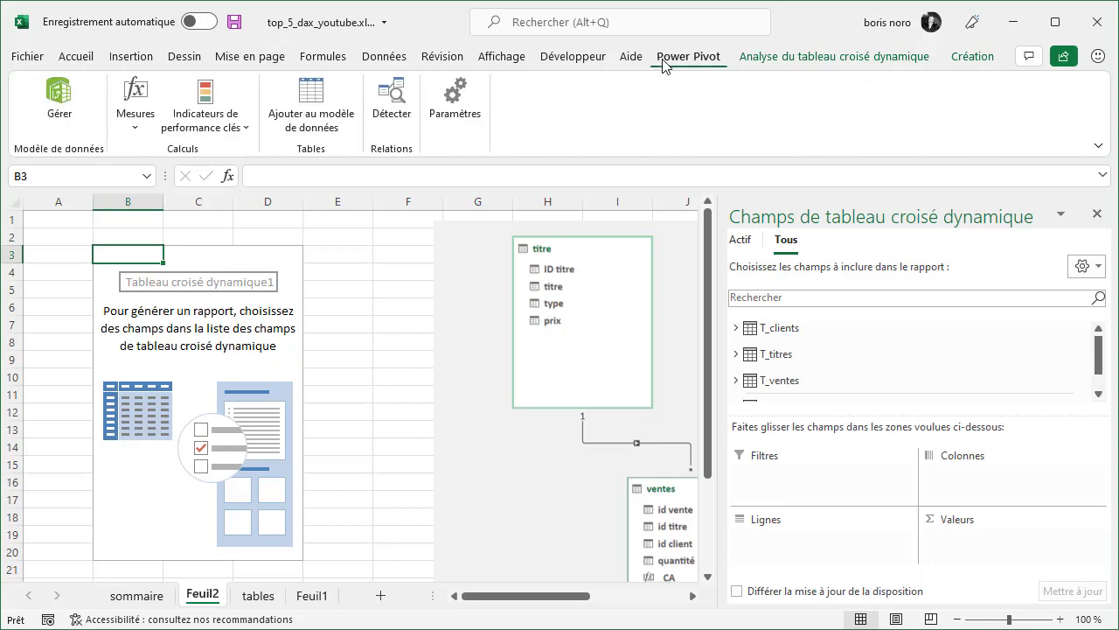
{"action": "left_click", "coordinate": [136, 122]}
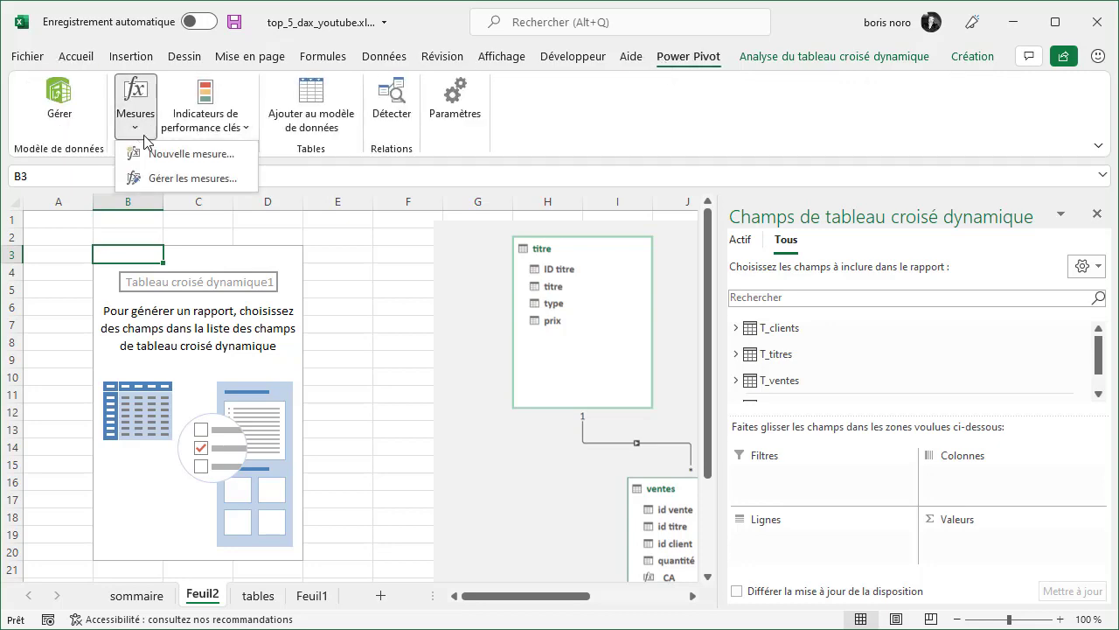
{"action": "left_click", "coordinate": [191, 154]}
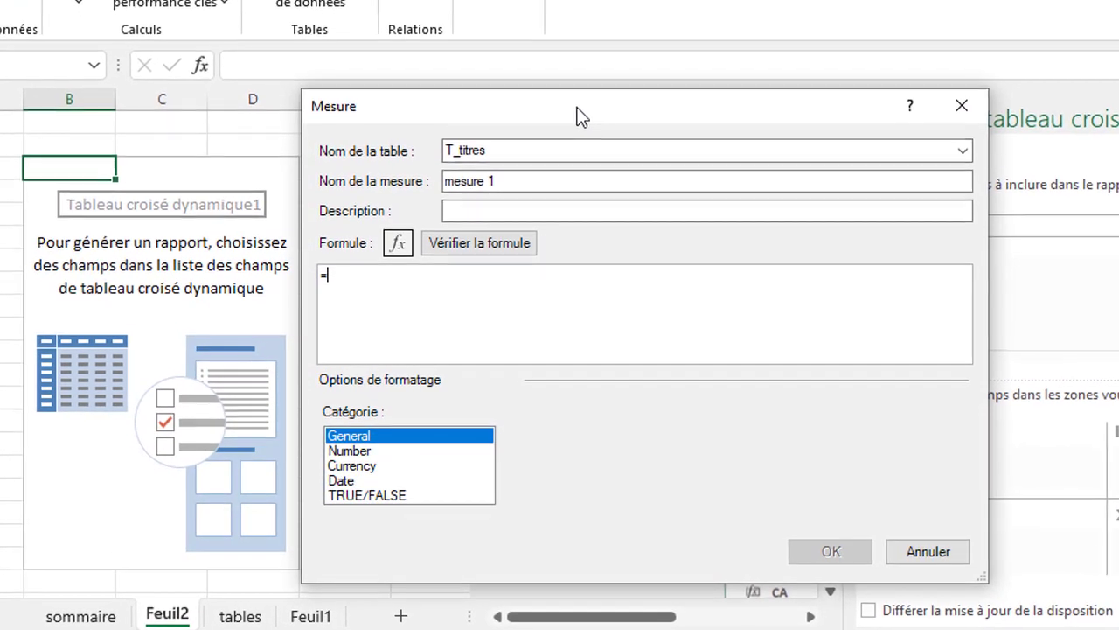
Step: Place the new measure in the T_ventes table and name it _CA
{"action": "left_click", "coordinate": [966, 153]}
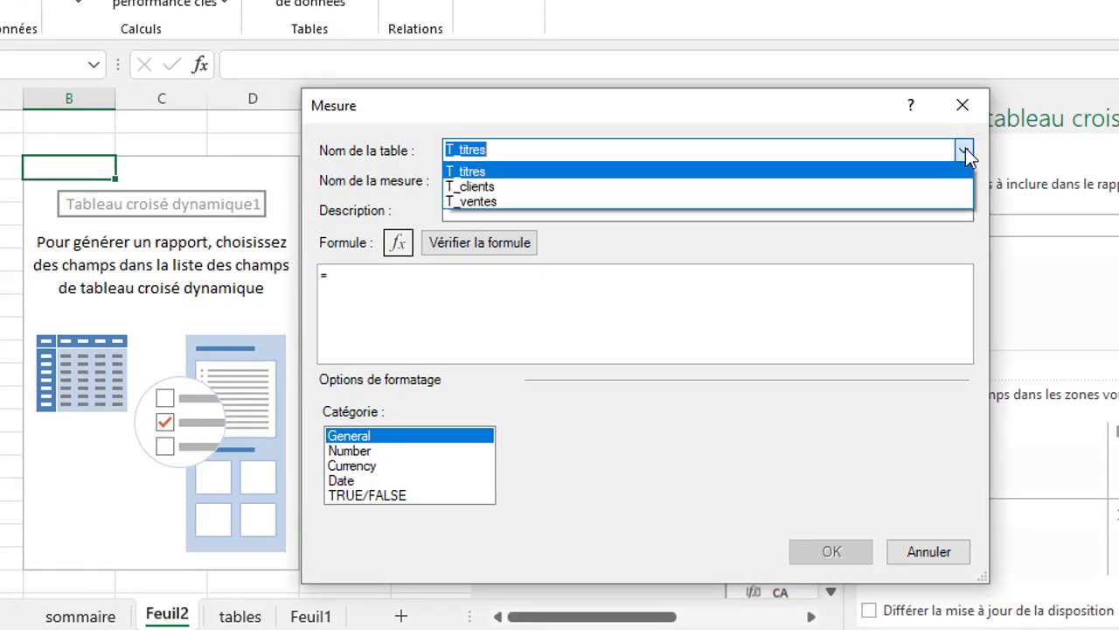
{"action": "left_click", "coordinate": [884, 198]}
{"action": "left_click", "coordinate": [657, 183]}
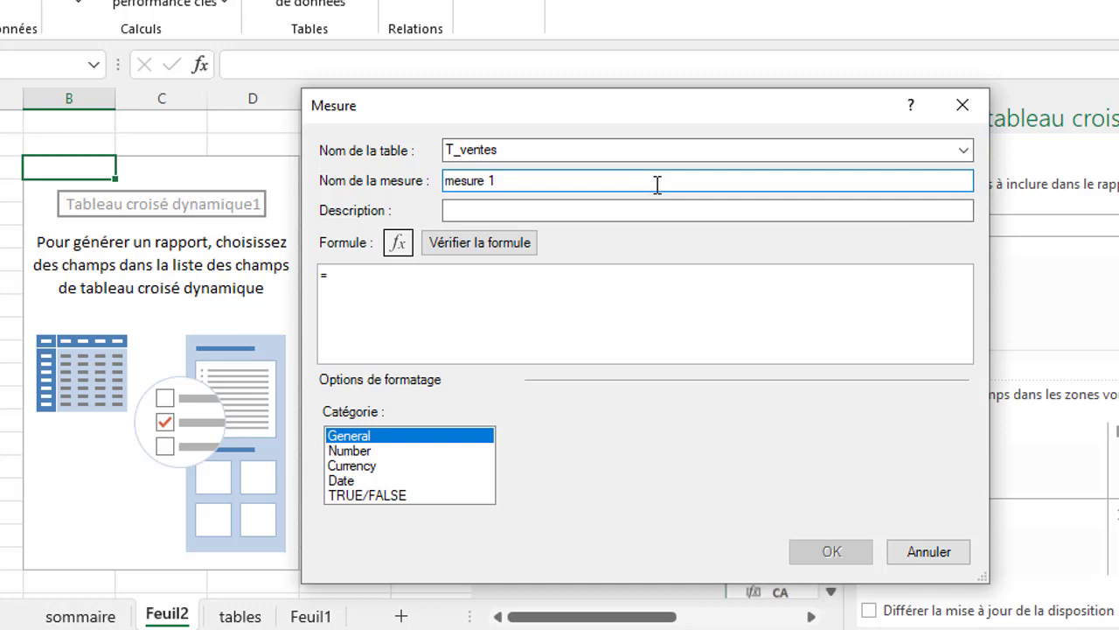
{"action": "key", "text": "ctrl+a"}
{"action": "key", "text": "BackSpace"}
{"action": "type", "text": "_"}
{"action": "type", "text": "C"}
{"action": "type", "text": "A"}
Step: Enter the formula =SUM(T_ventes[quantité]*T_titres[prix]) using autocomplete
{"action": "left_click", "coordinate": [705, 307]}
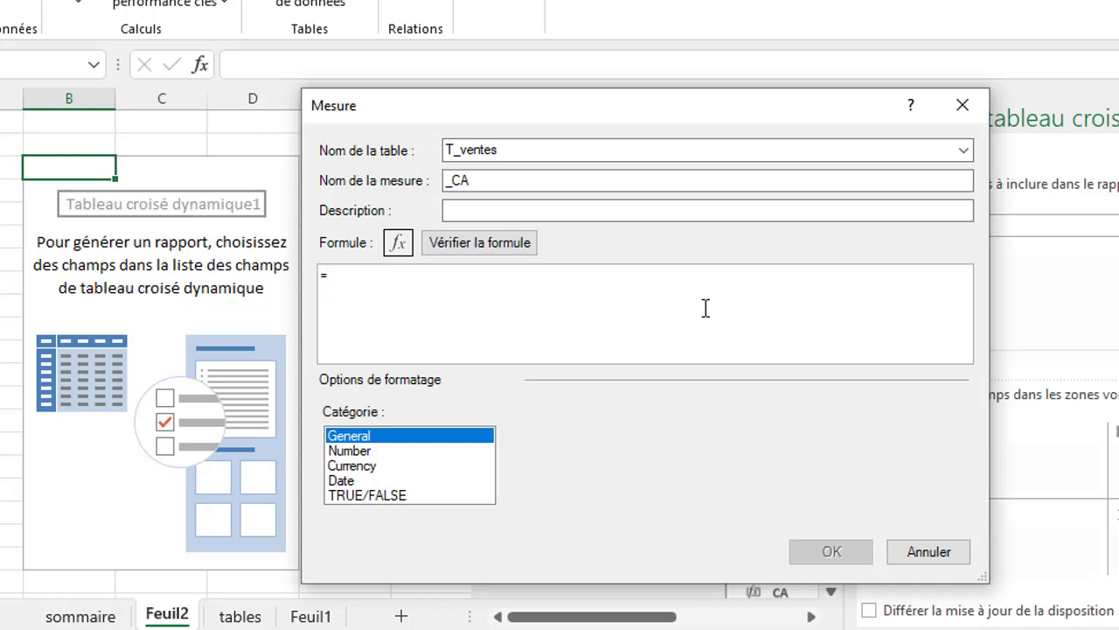
{"action": "type", "text": "su"}
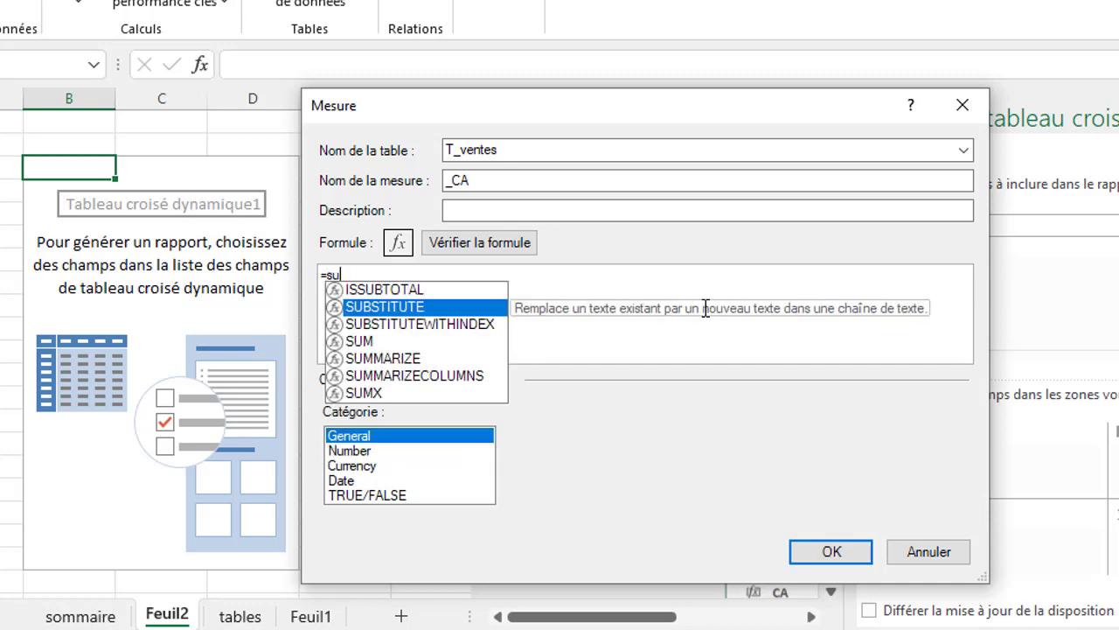
{"action": "type", "text": "m("}
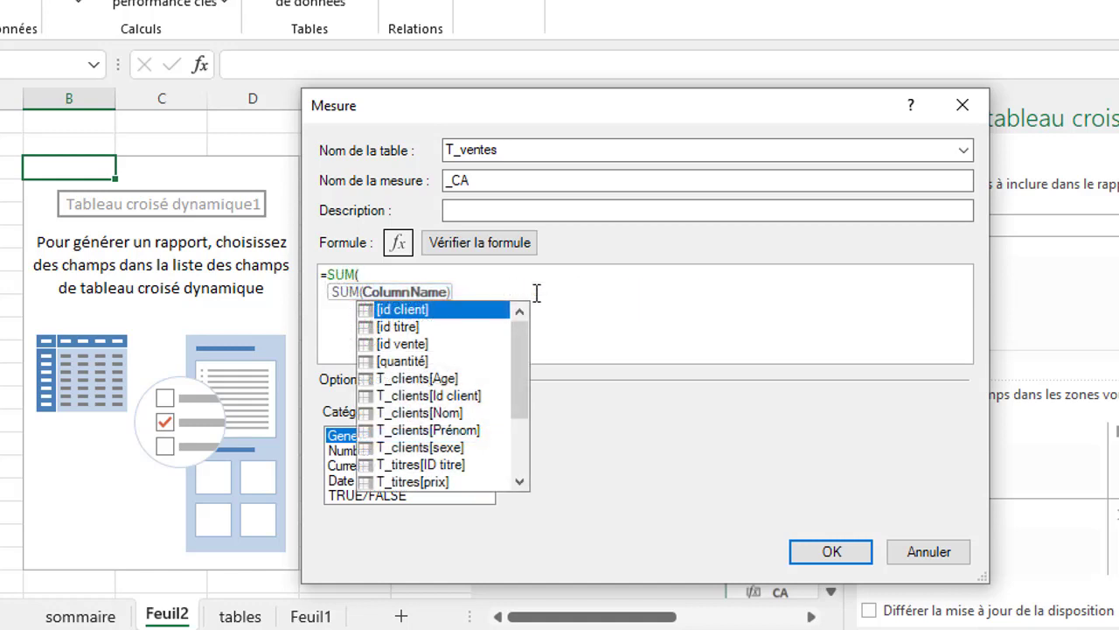
{"action": "type", "text": "t"}
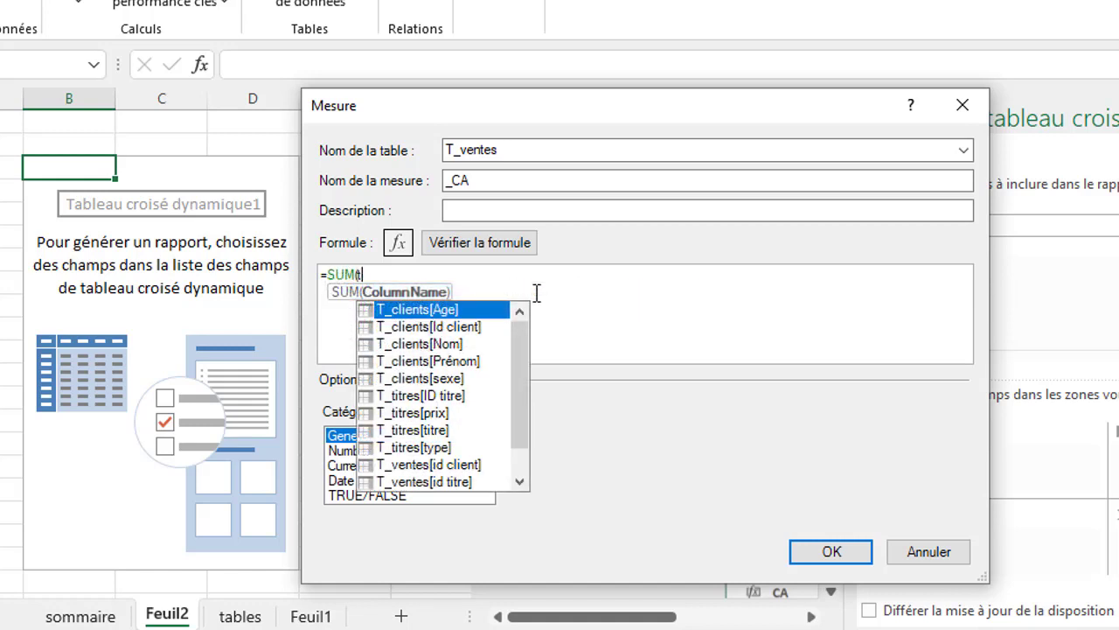
{"action": "left_click", "coordinate": [520, 482]}
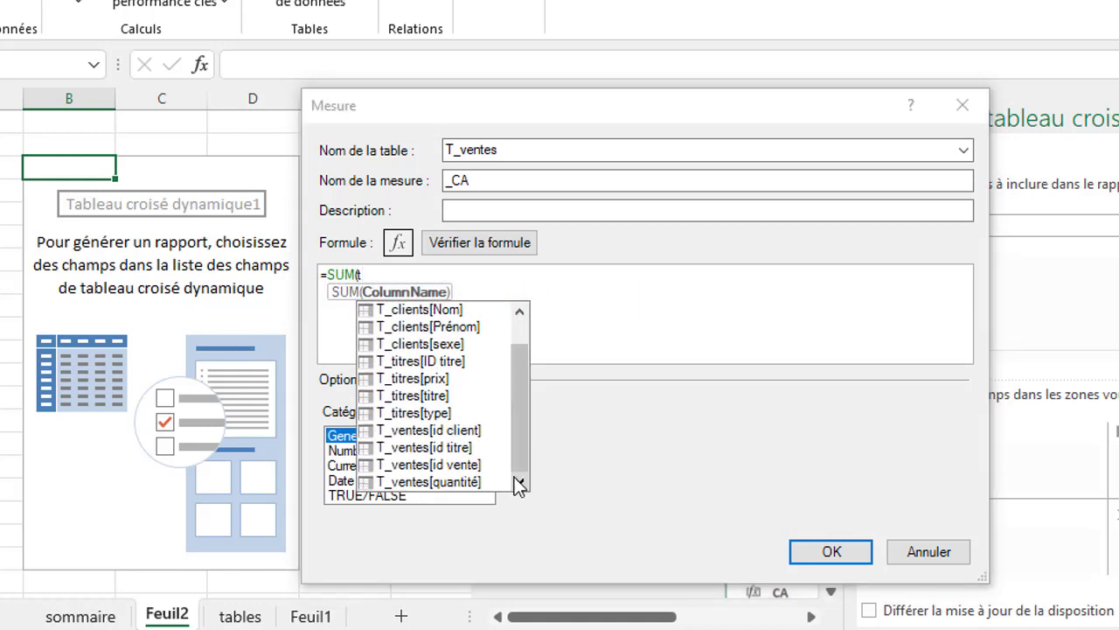
{"action": "left_click", "coordinate": [467, 481]}
{"action": "double_click", "coordinate": [467, 481]}
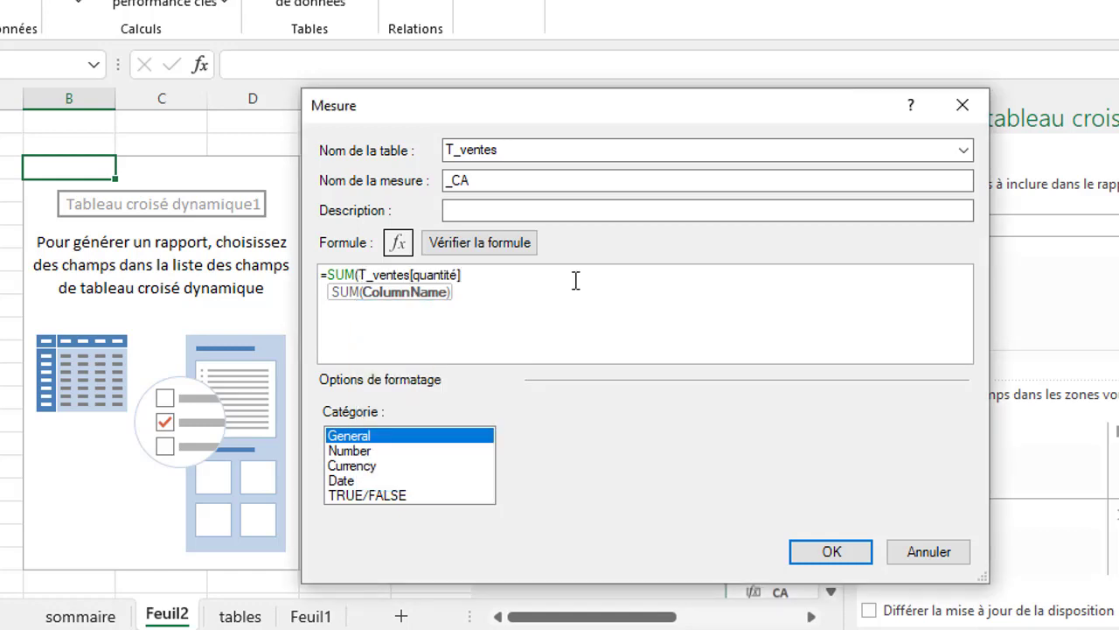
{"action": "type", "text": "*"}
{"action": "type", "text": "tit"}
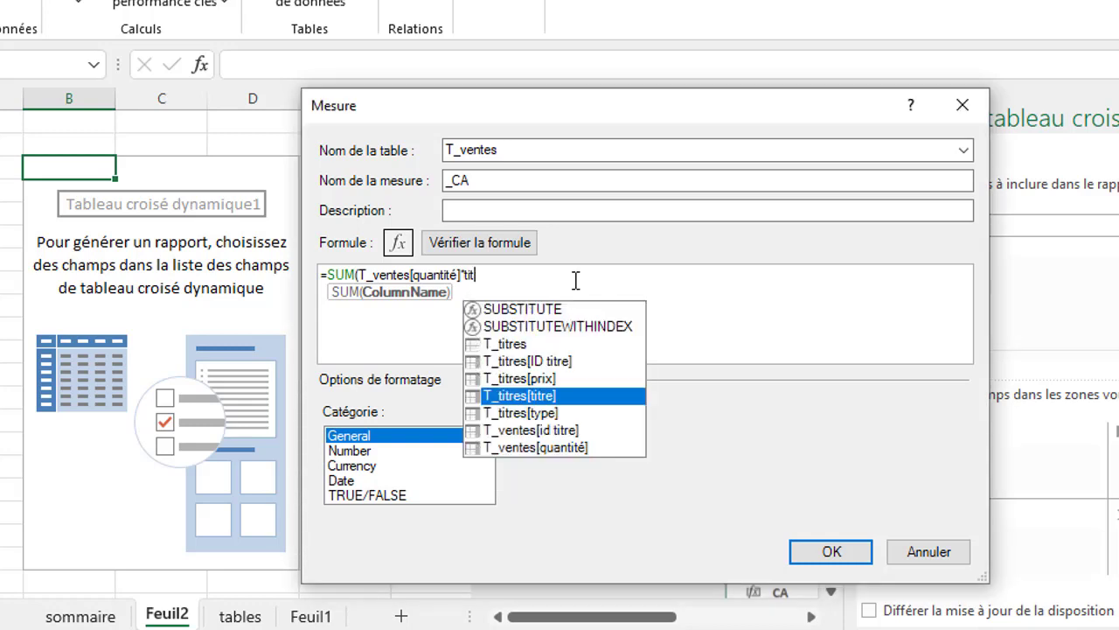
{"action": "double_click", "coordinate": [528, 378]}
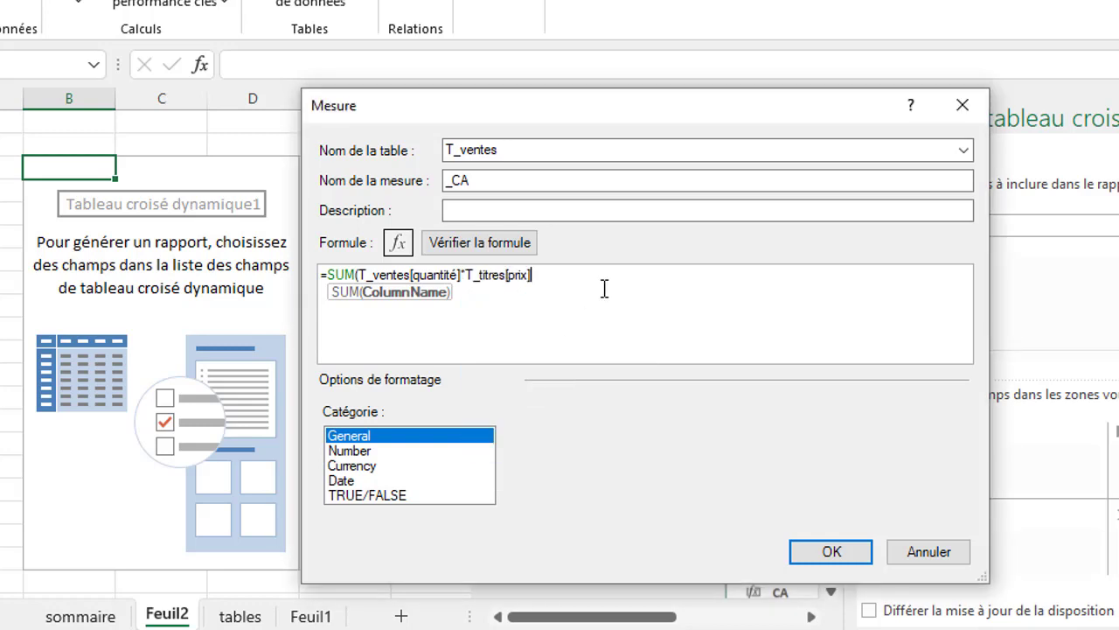
{"action": "type", "text": ")"}
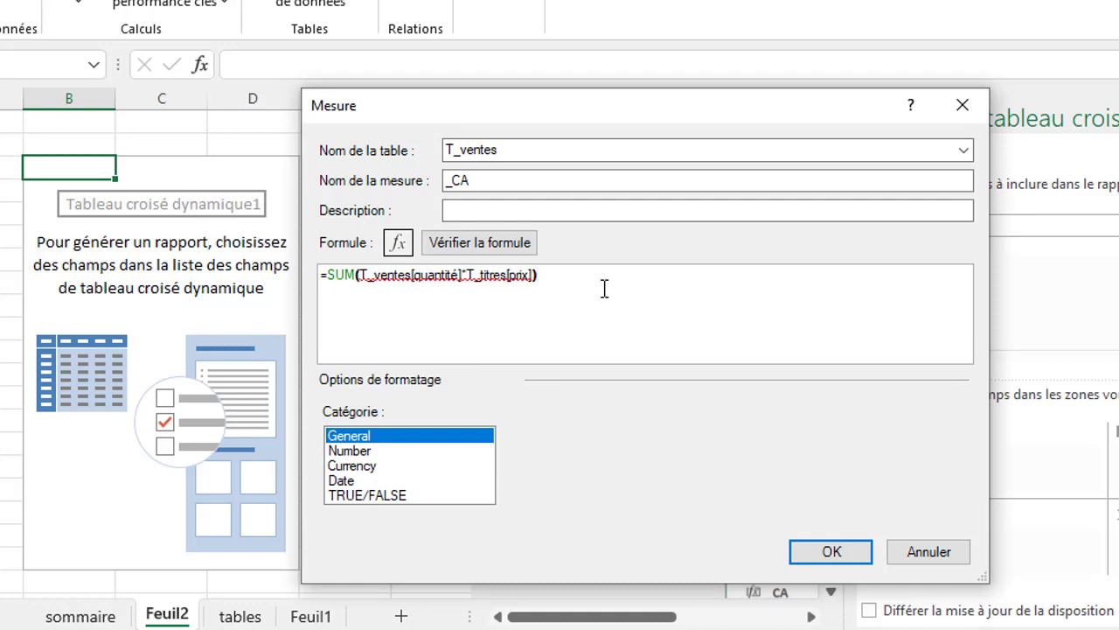
Step: Check the _CA formula for errors, select the prix and quantité values, then return to Feuil2
{"action": "left_click", "coordinate": [500, 253]}
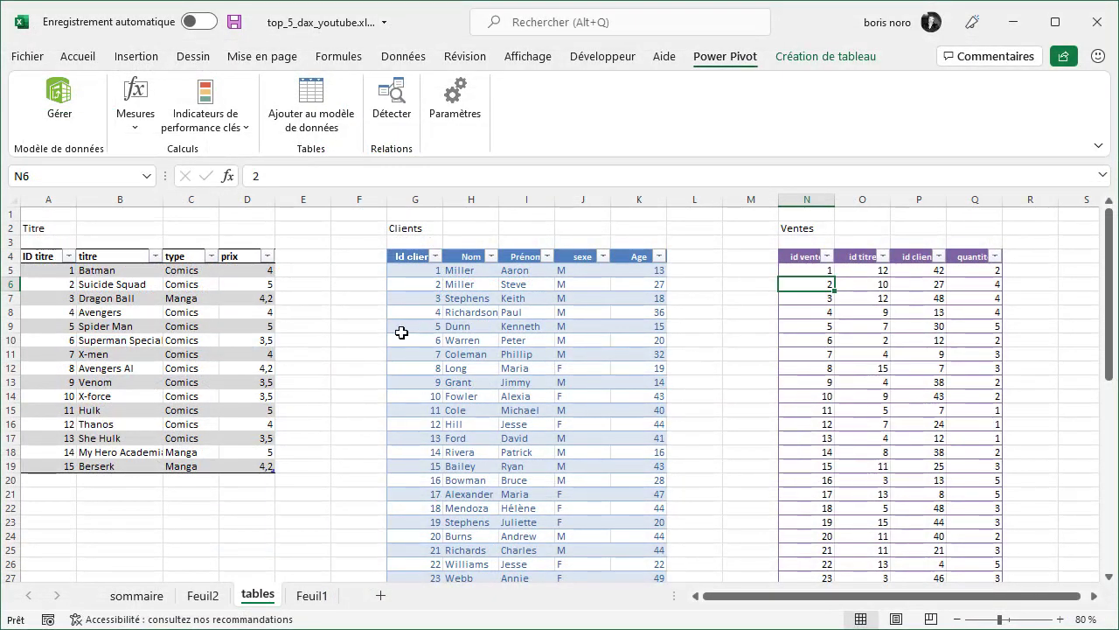
{"action": "left_click", "coordinate": [248, 250]}
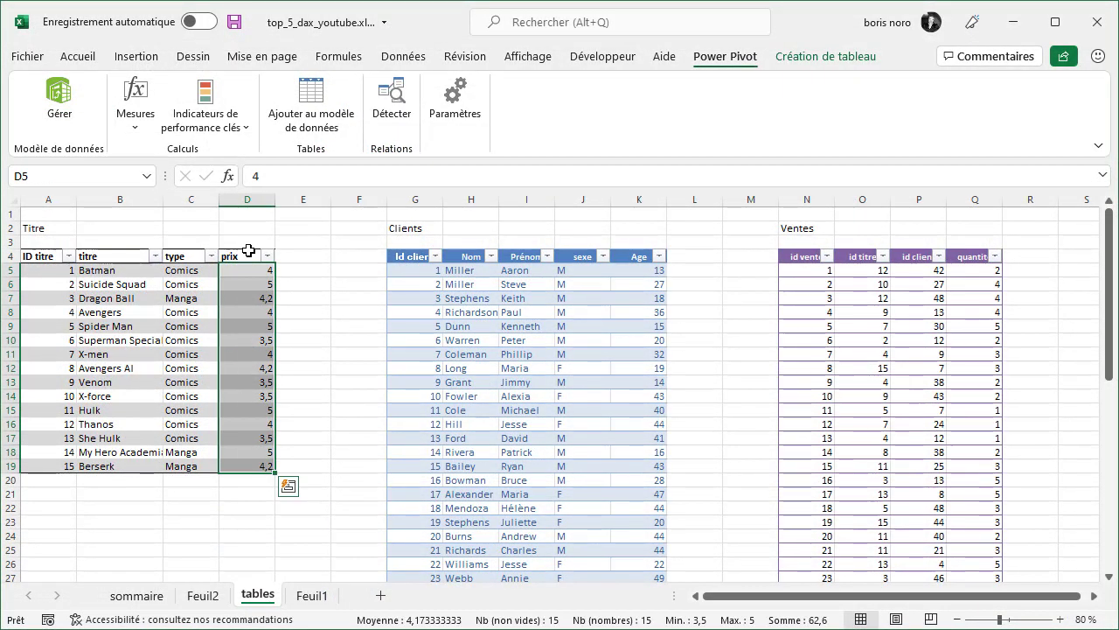
{"action": "left_click", "coordinate": [973, 248], "text": "ctrl"}
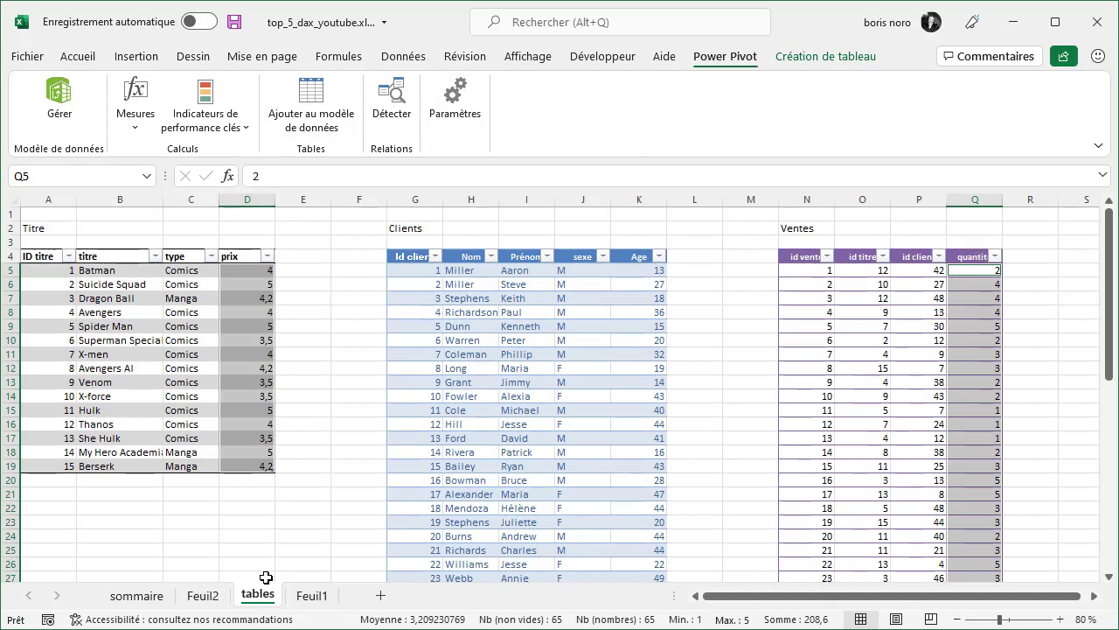
{"action": "left_click", "coordinate": [203, 594]}
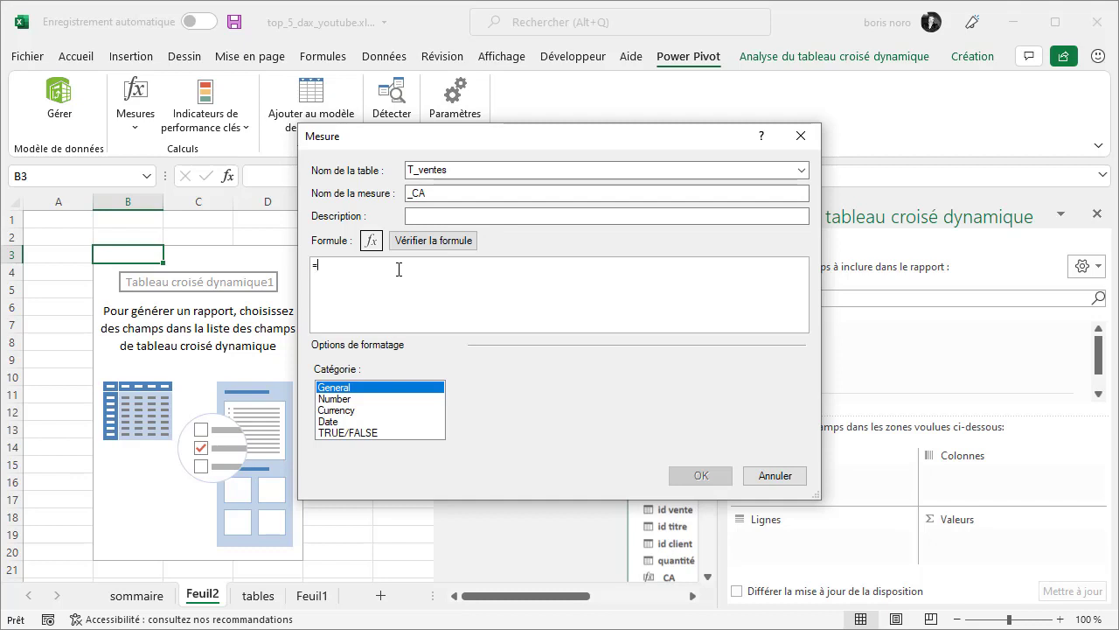
Step: Enter the _CA formula =SUMX(T_ventes;T_ventes[quantité]*RELATED(T_titres[prix])) with autocomplete
{"action": "type", "text": "SU"}
{"action": "type", "text": "MX("}
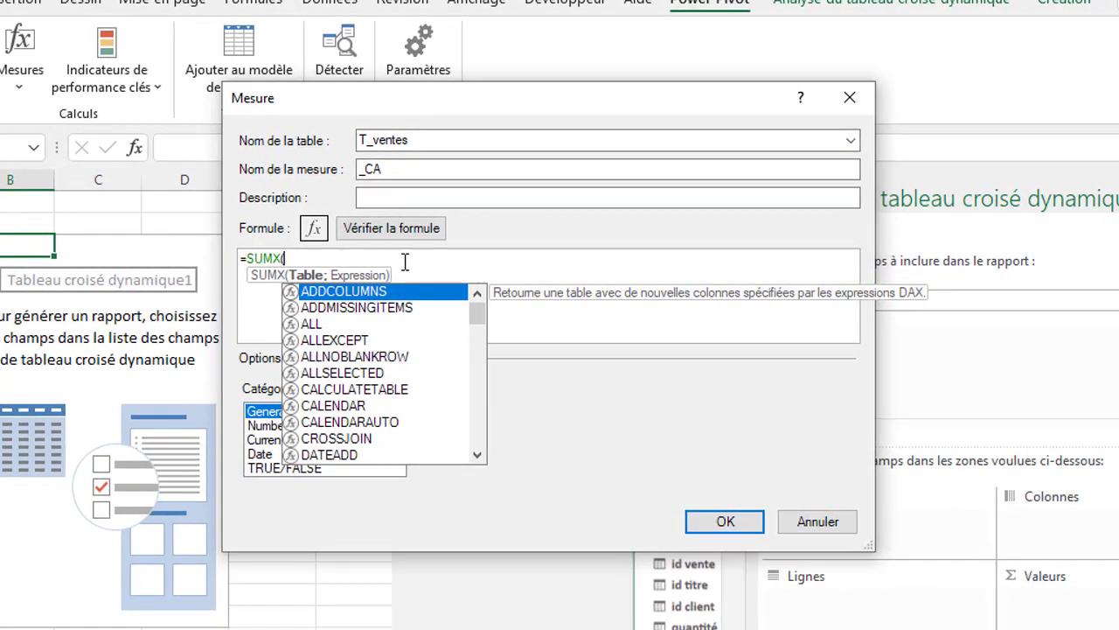
{"action": "type", "text": "t"}
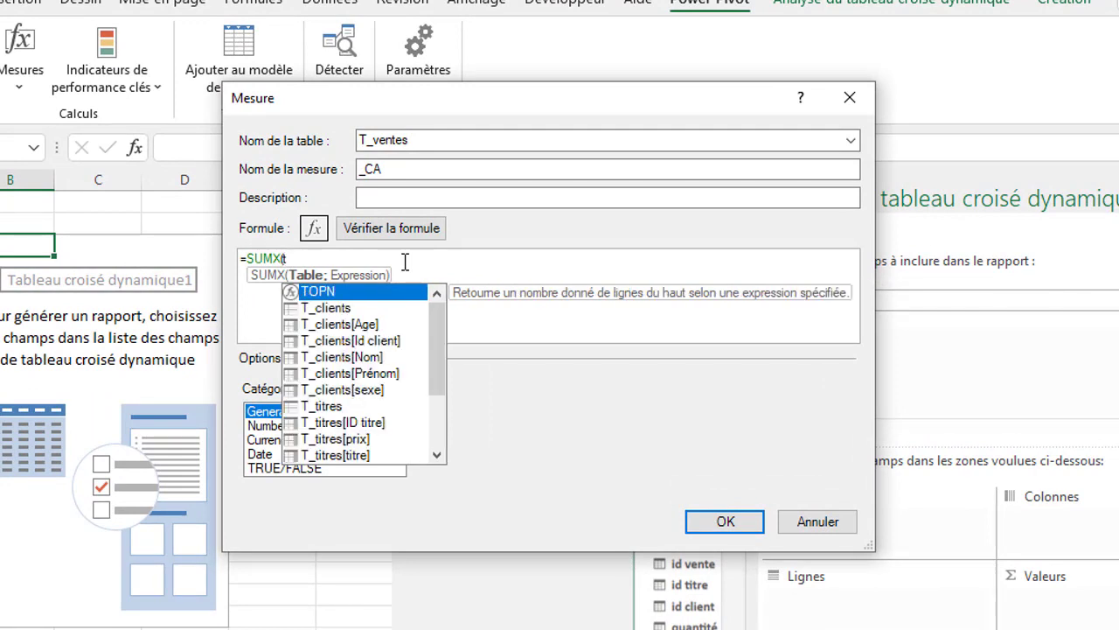
{"action": "type", "text": "_v"}
{"action": "key", "text": "Tab"}
{"action": "type", "text": ";"}
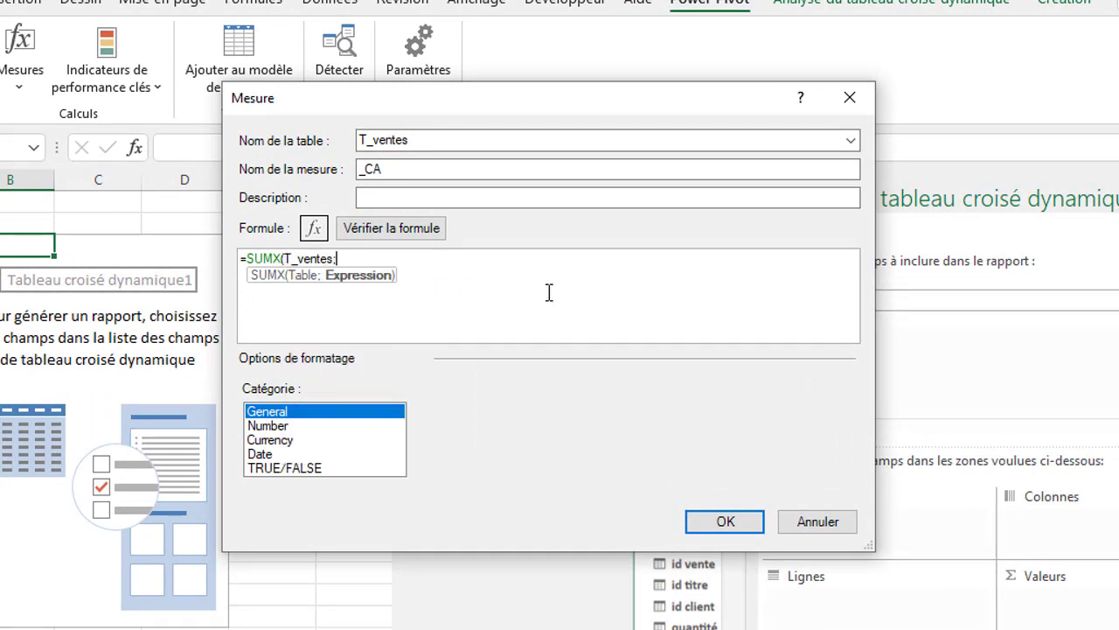
{"action": "type", "text": "T"}
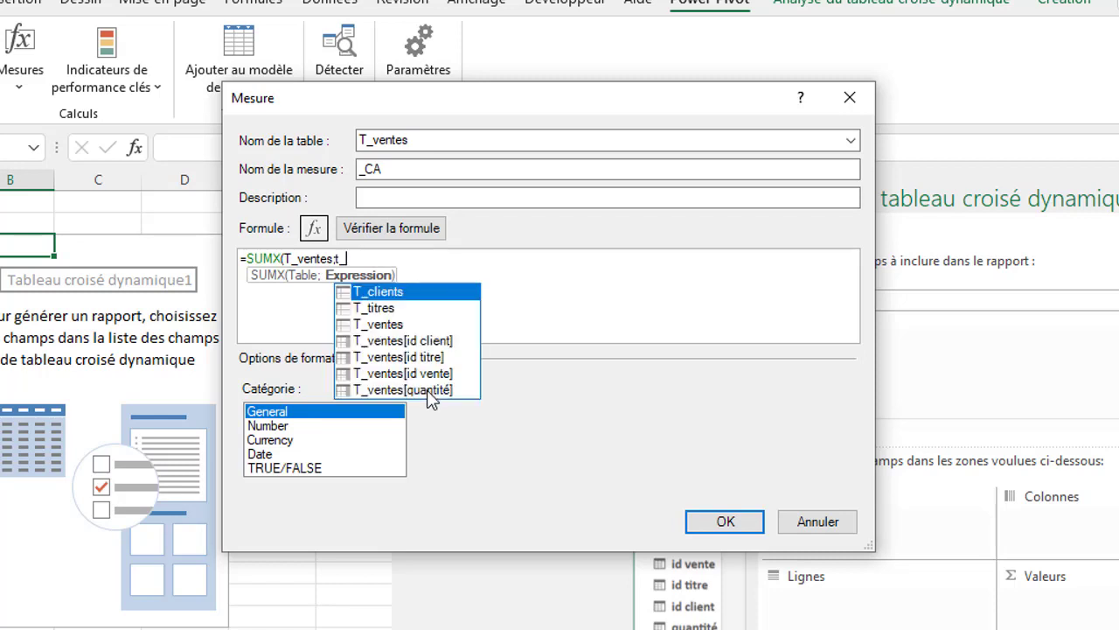
{"action": "double_click", "coordinate": [427, 398]}
{"action": "type", "text": "*"}
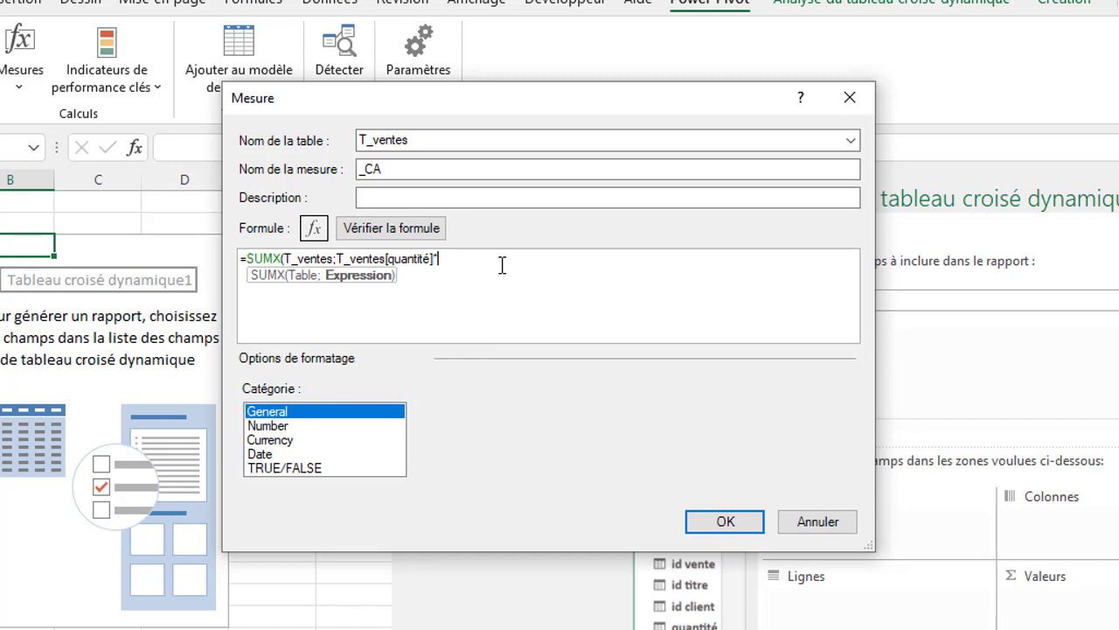
{"action": "type", "text": "t"}
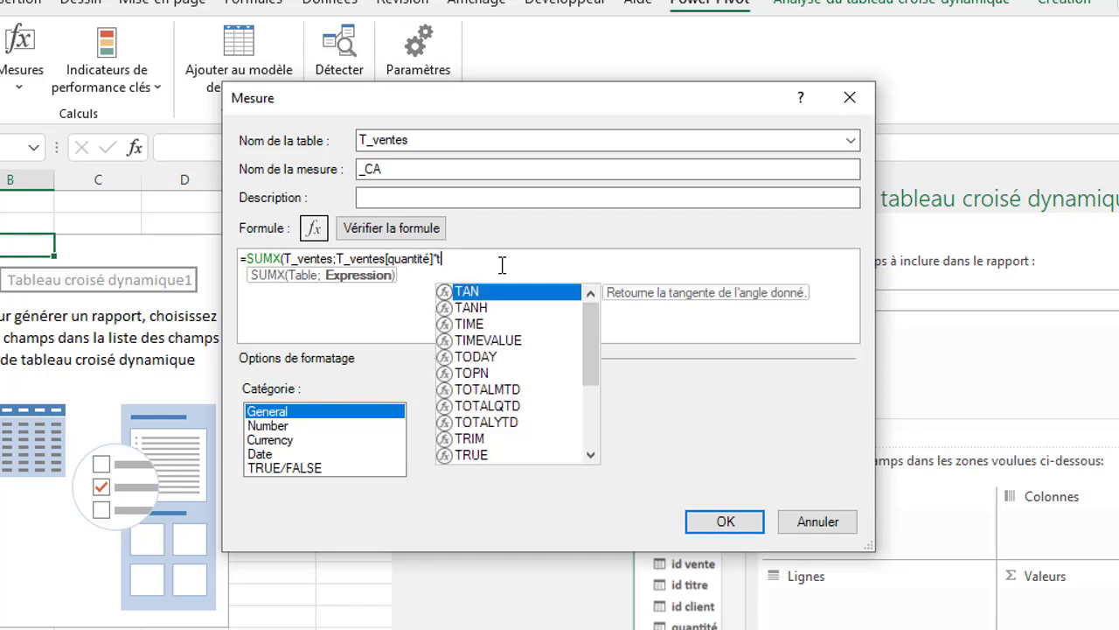
{"action": "type", "text": "i"}
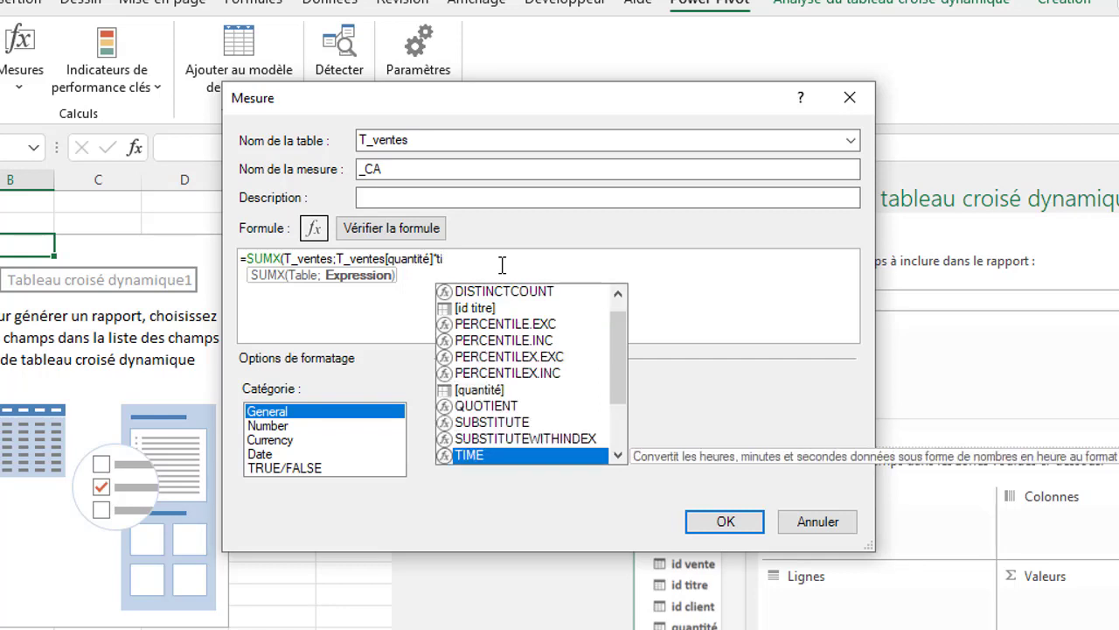
{"action": "type", "text": "t"}
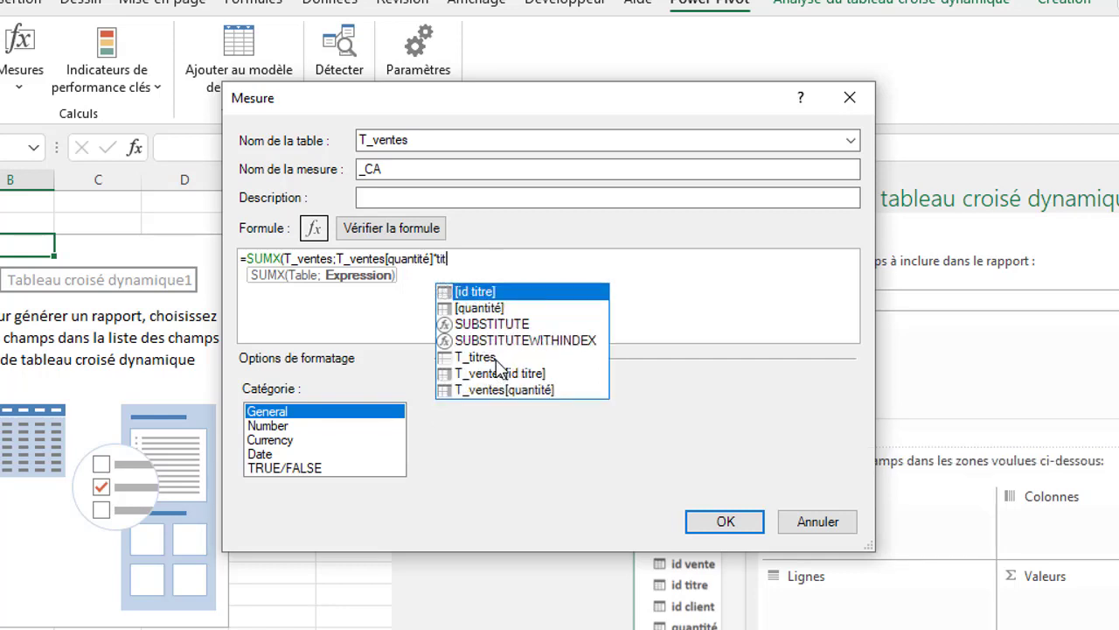
{"action": "key", "text": "BackSpace"}
{"action": "key", "text": "BackSpace"}
{"action": "key", "text": "BackSpace"}
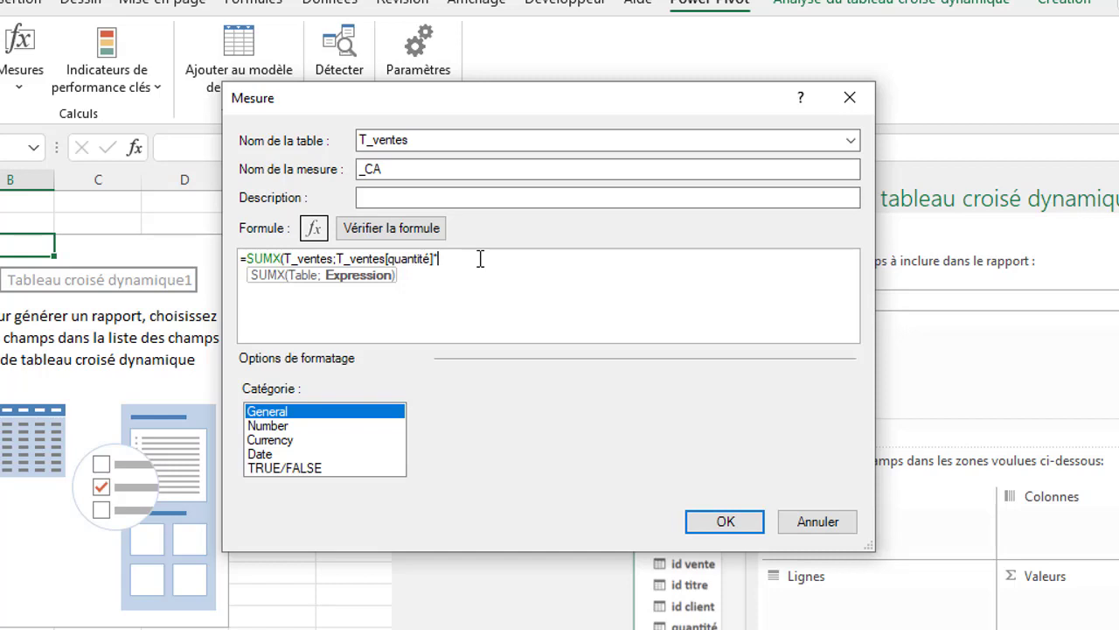
{"action": "type", "text": "rel"}
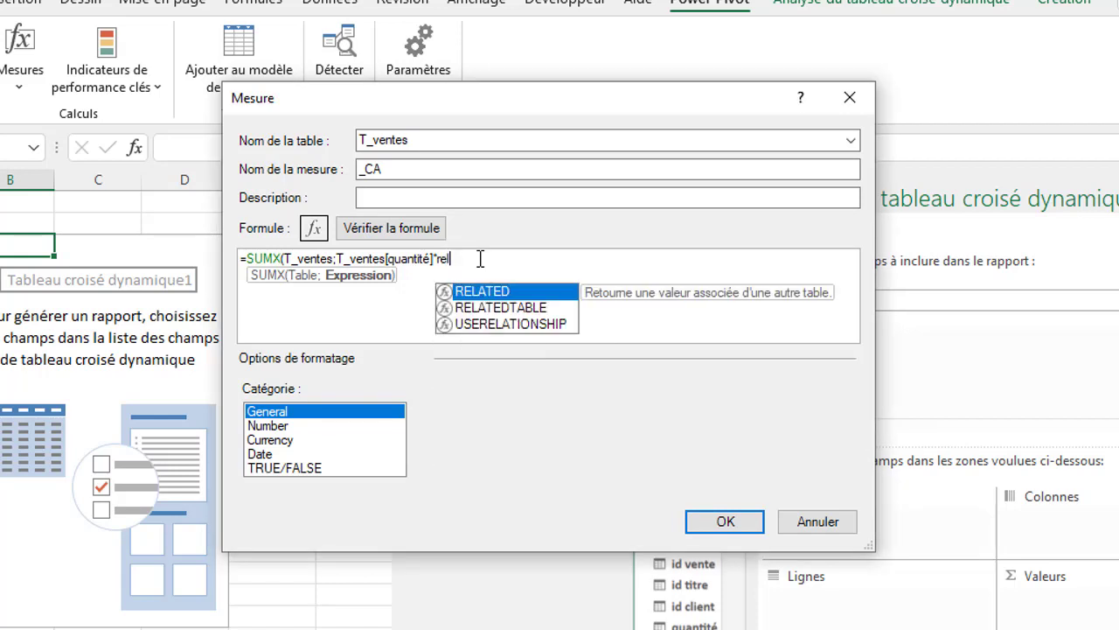
{"action": "double_click", "coordinate": [485, 296]}
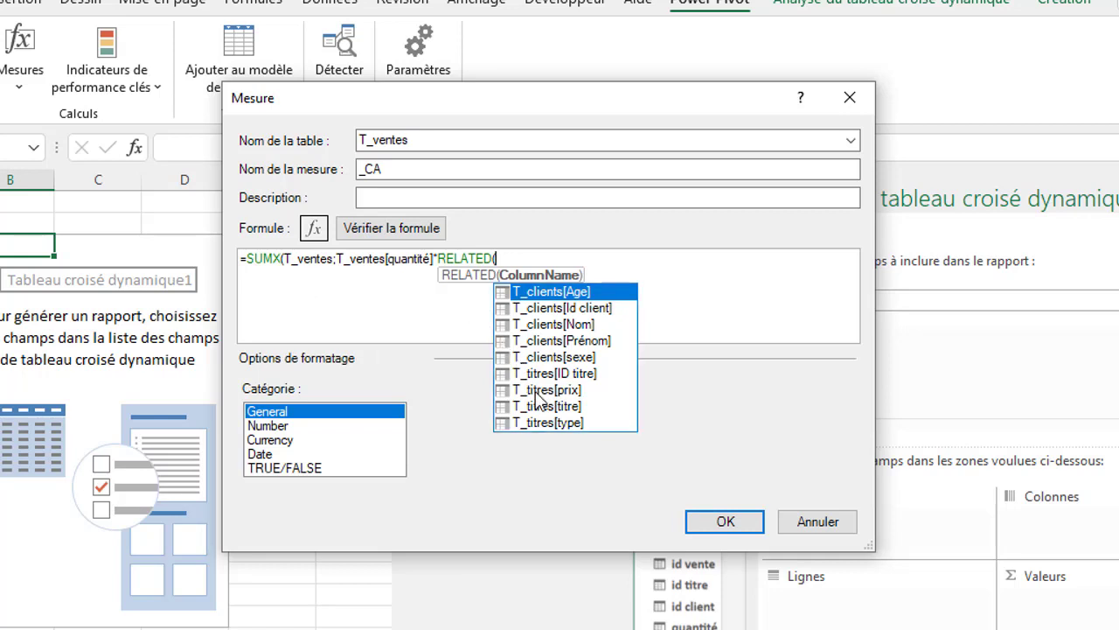
{"action": "double_click", "coordinate": [537, 391]}
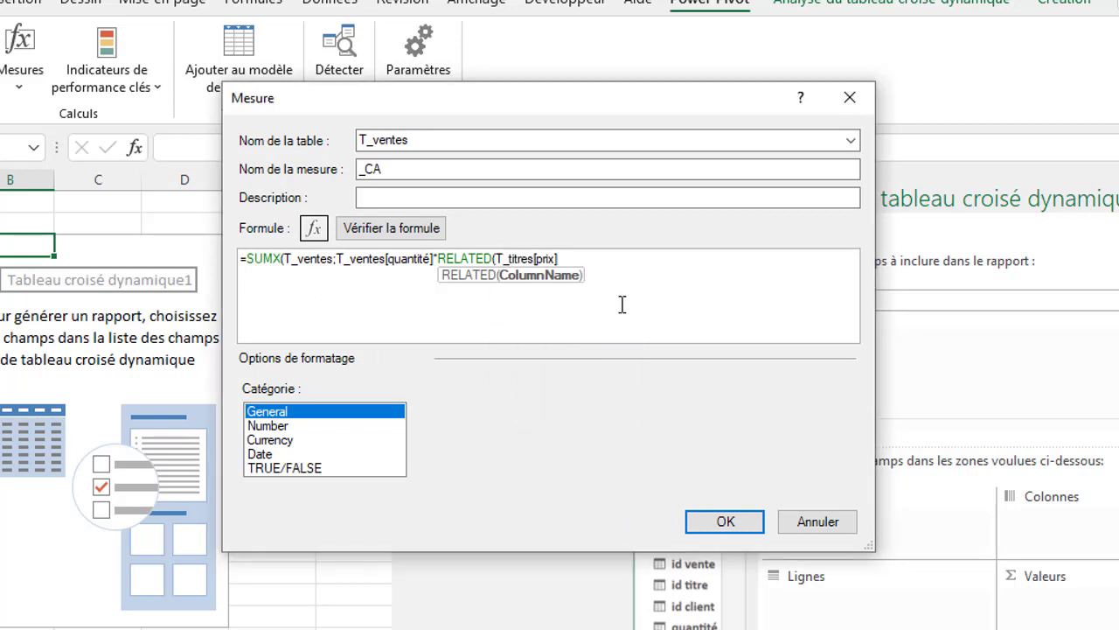
{"action": "type", "text": "))"}
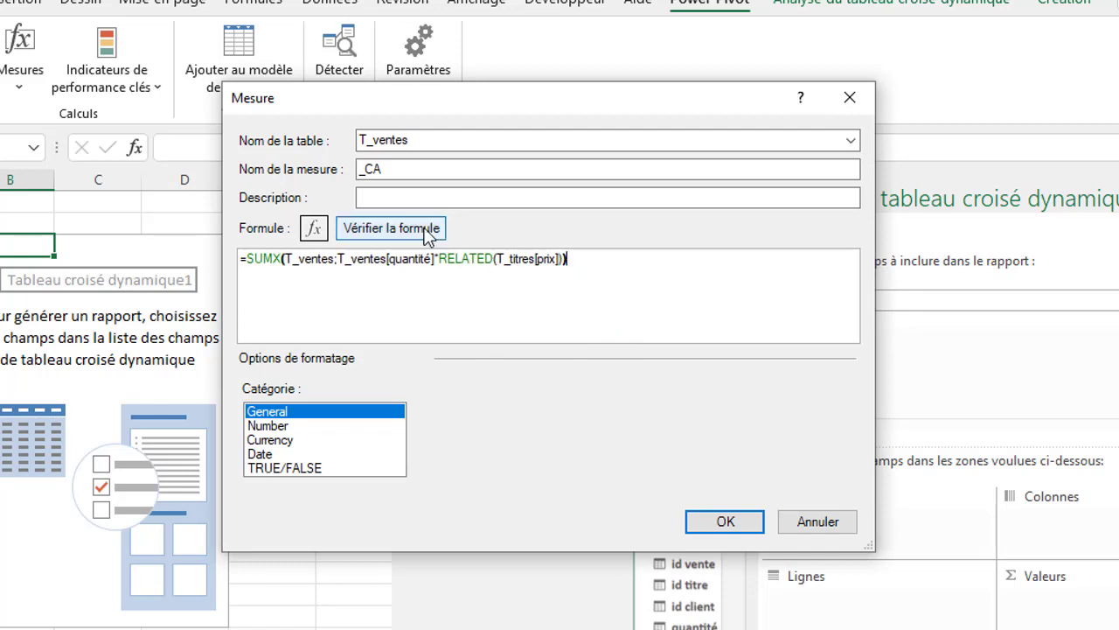
Step: Verify the _CA formula and format it as Number with thousands separator and 0 decimals
{"action": "left_click", "coordinate": [416, 233]}
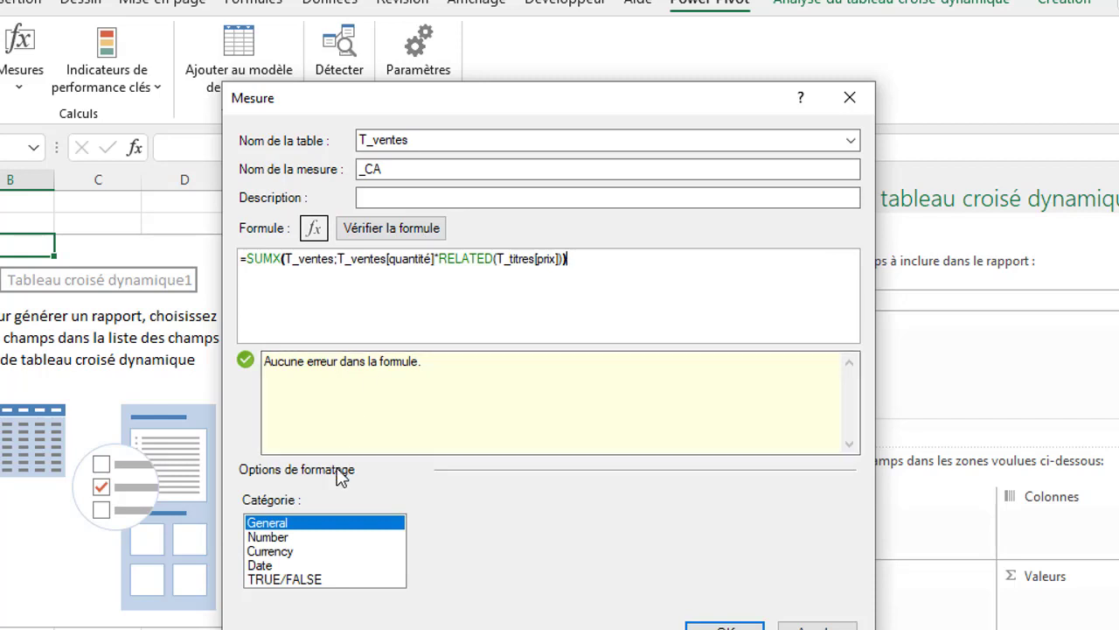
{"action": "left_click", "coordinate": [280, 537]}
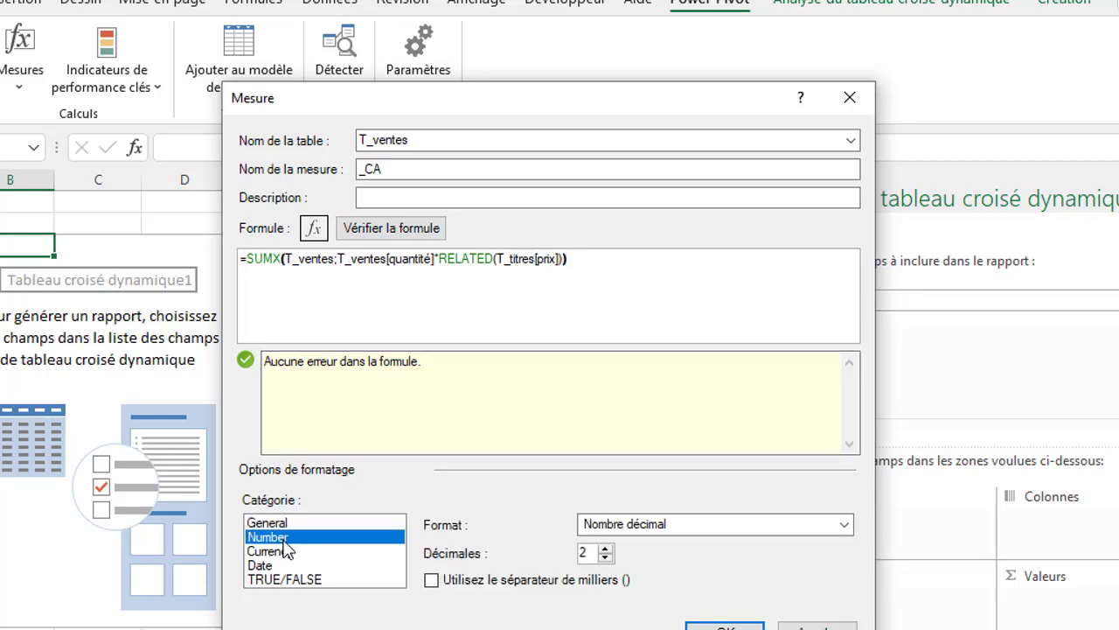
{"action": "left_click", "coordinate": [431, 581]}
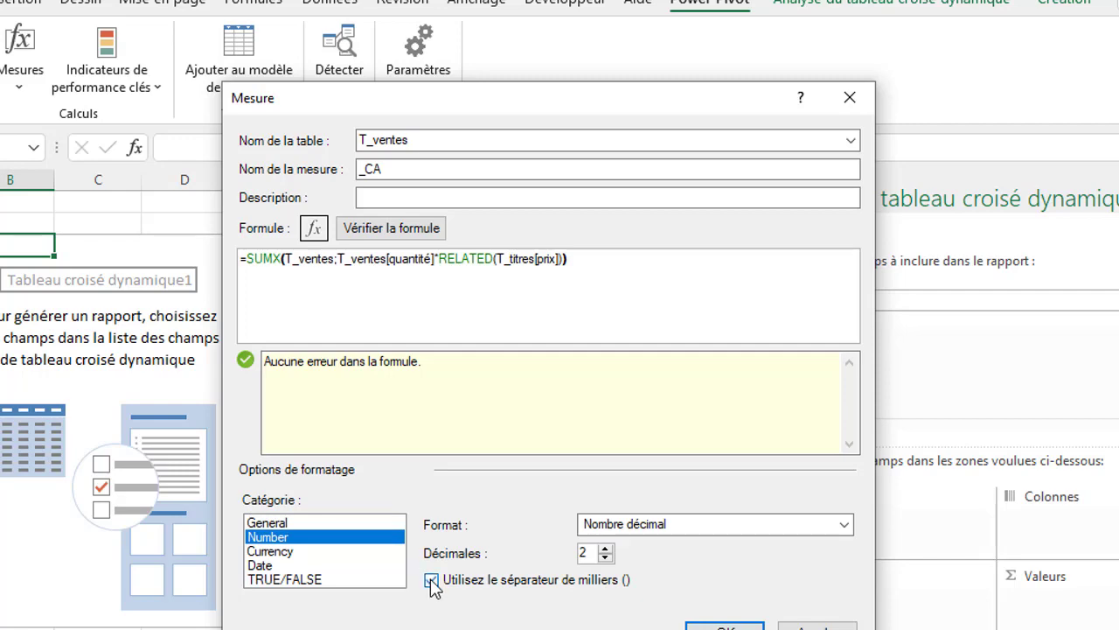
{"action": "left_click", "coordinate": [607, 558]}
{"action": "left_click", "coordinate": [607, 558]}
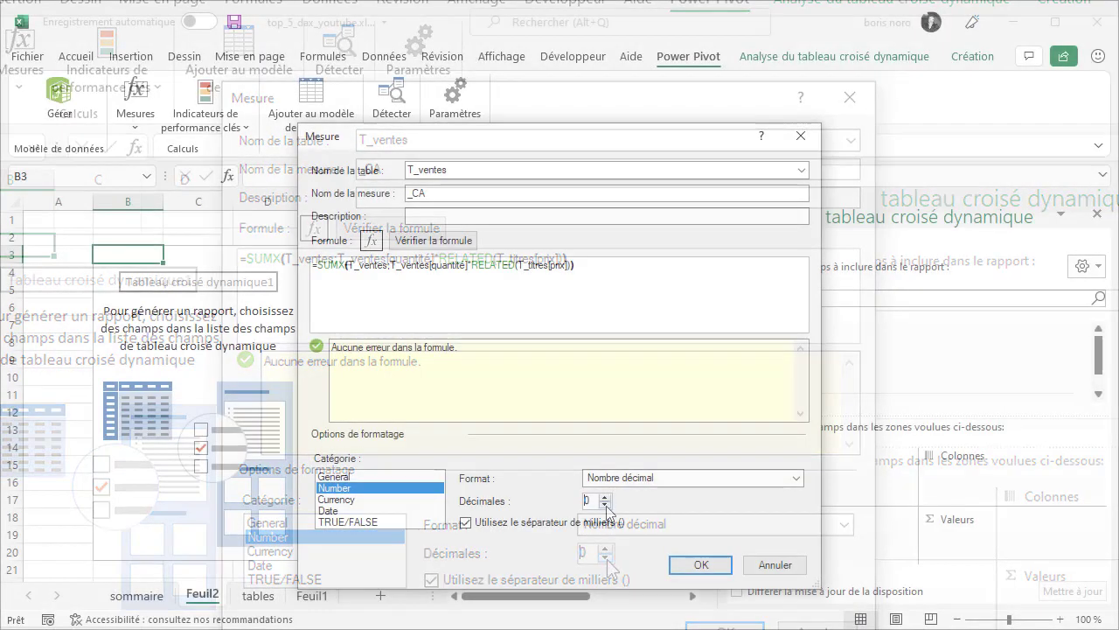
{"action": "left_click", "coordinate": [711, 565]}
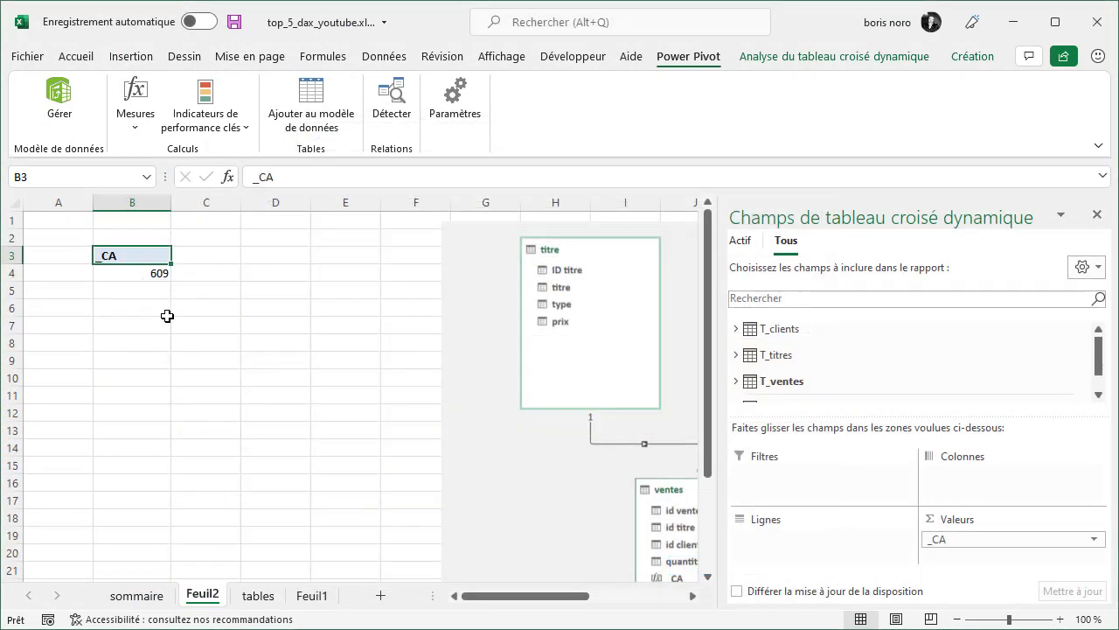
Step: Check the _CA total and add the T_titres titre field to the pivot rows
{"action": "left_click", "coordinate": [143, 273]}
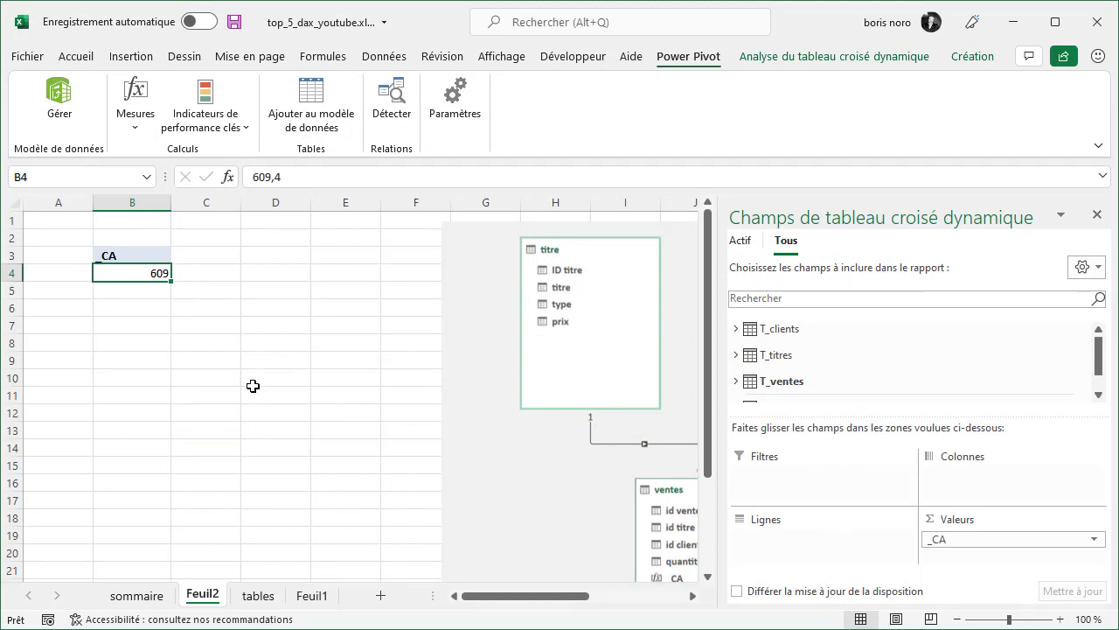
{"action": "left_click", "coordinate": [736, 356]}
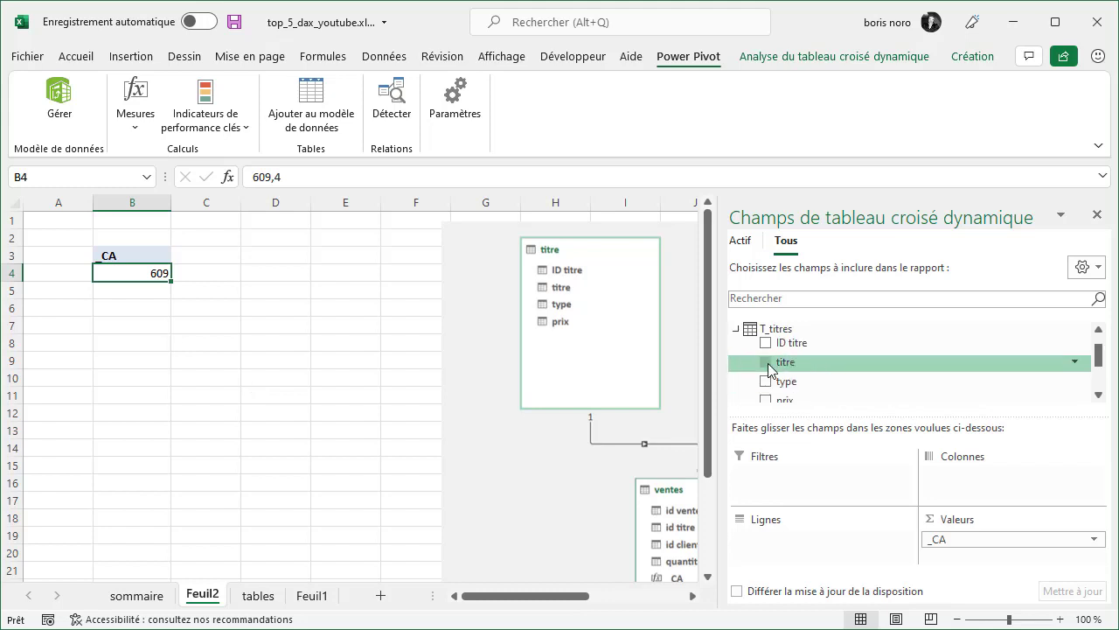
{"action": "left_click_drag", "start_coordinate": [768, 368], "coordinate": [768, 542]}
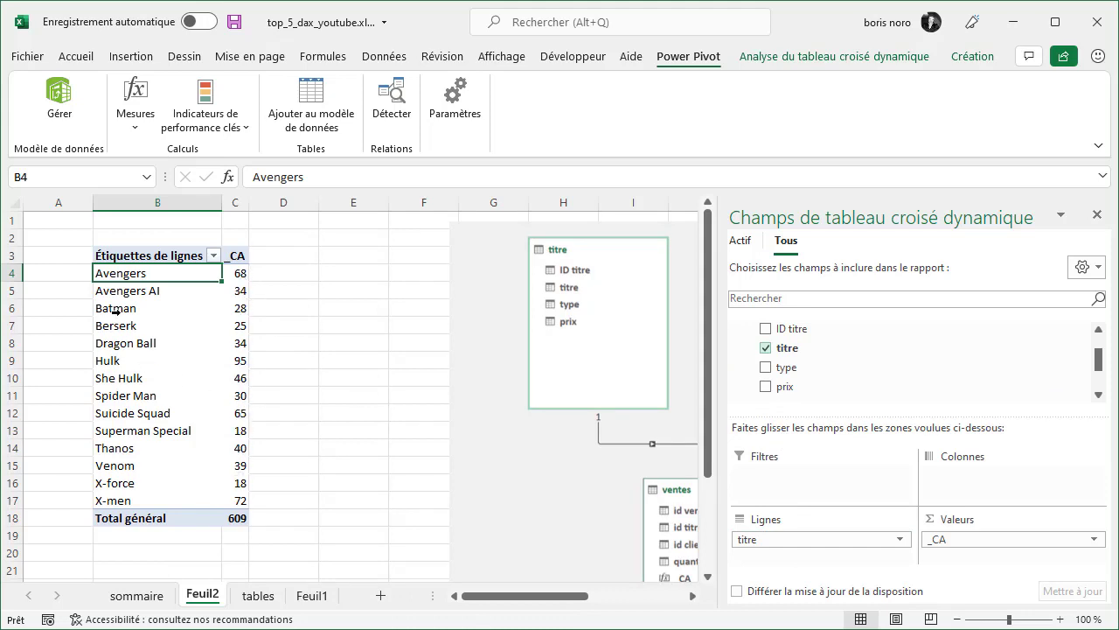
Step: Select the title list and the 609 grand total to review _CA per title
{"action": "left_click_drag", "start_coordinate": [146, 273], "coordinate": [137, 500]}
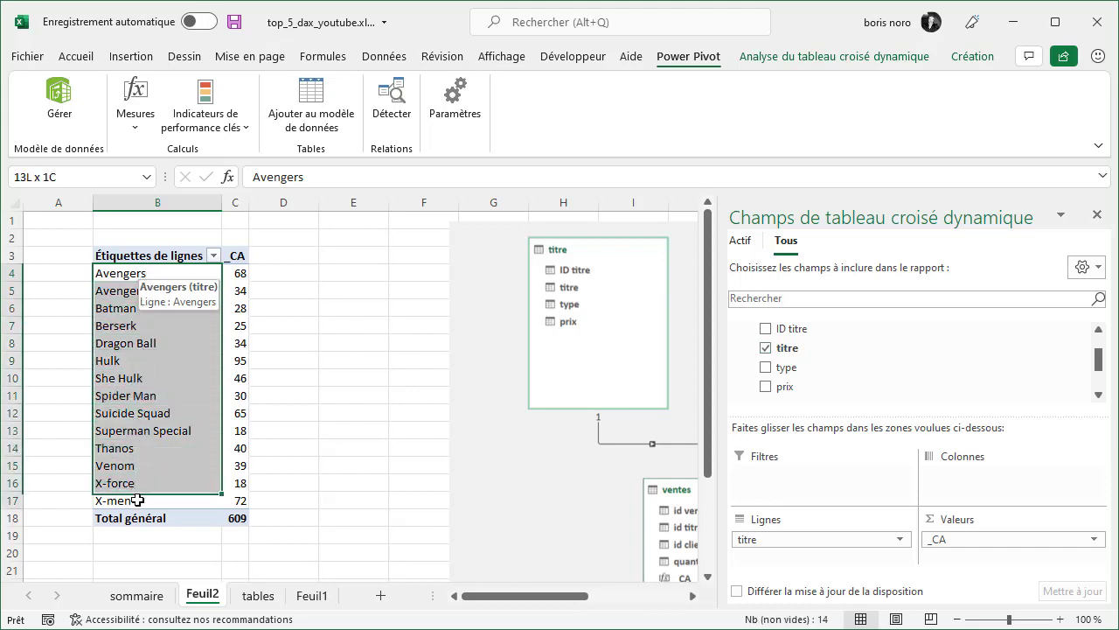
{"action": "left_click", "coordinate": [346, 504]}
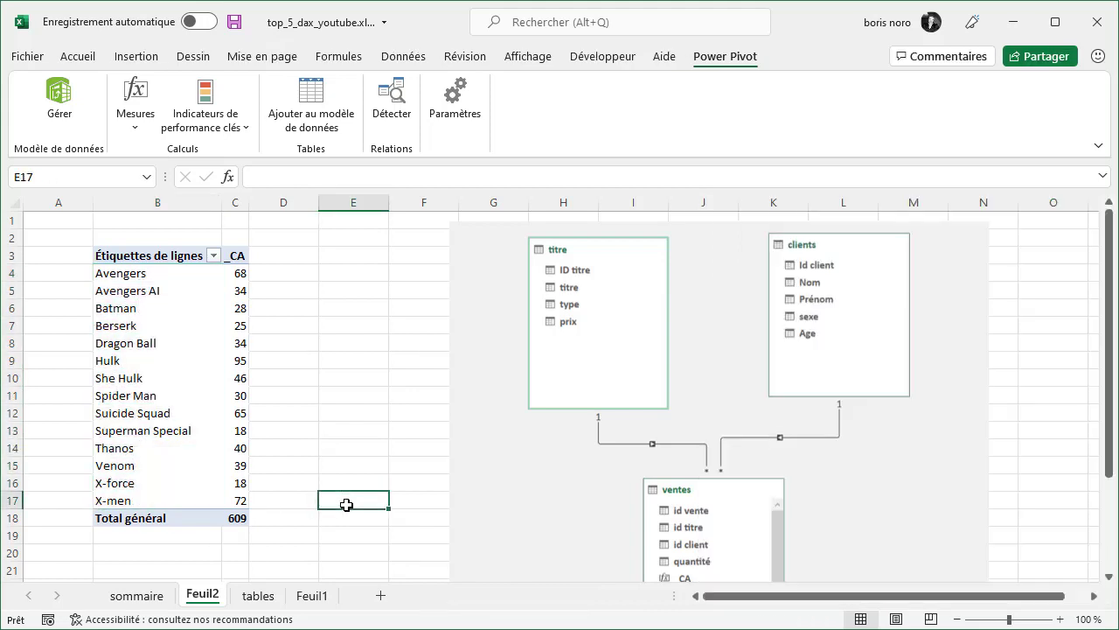
{"action": "left_click", "coordinate": [242, 521]}
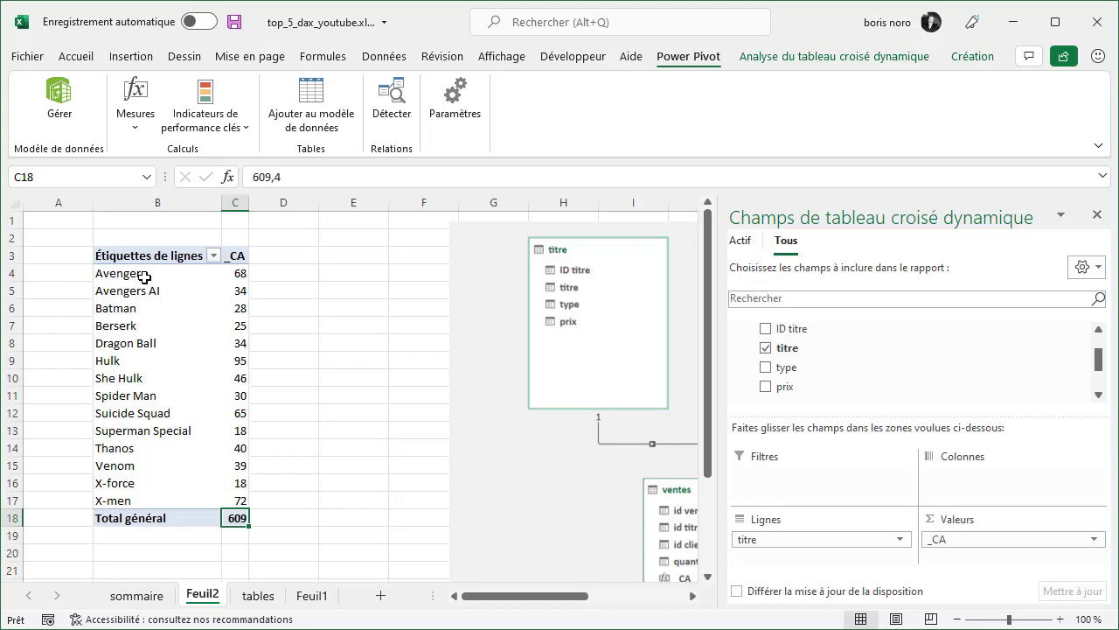
{"action": "left_click_drag", "start_coordinate": [149, 278], "coordinate": [130, 500]}
{"action": "left_click", "coordinate": [347, 304]}
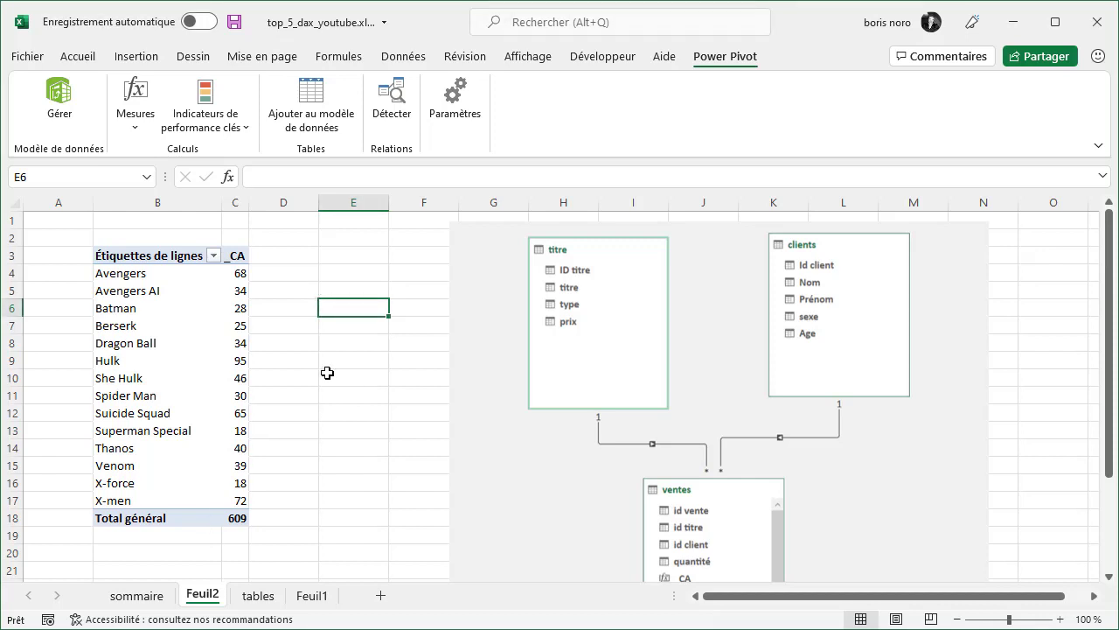
{"action": "left_click", "coordinate": [149, 598]}
{"action": "left_click", "coordinate": [138, 418]}
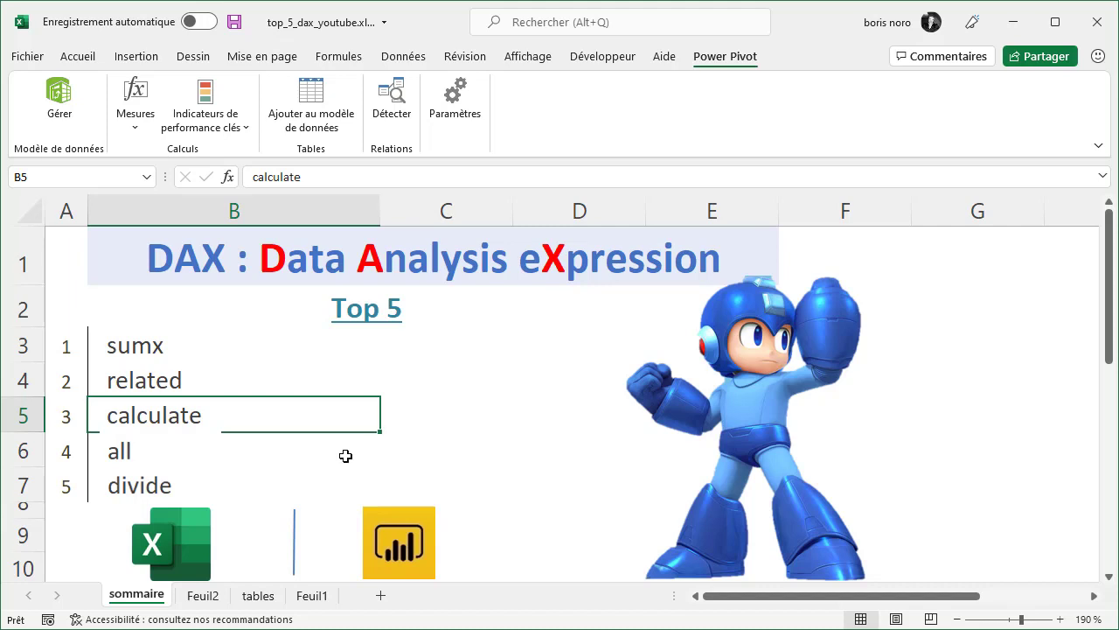
{"action": "left_click", "coordinate": [203, 594]}
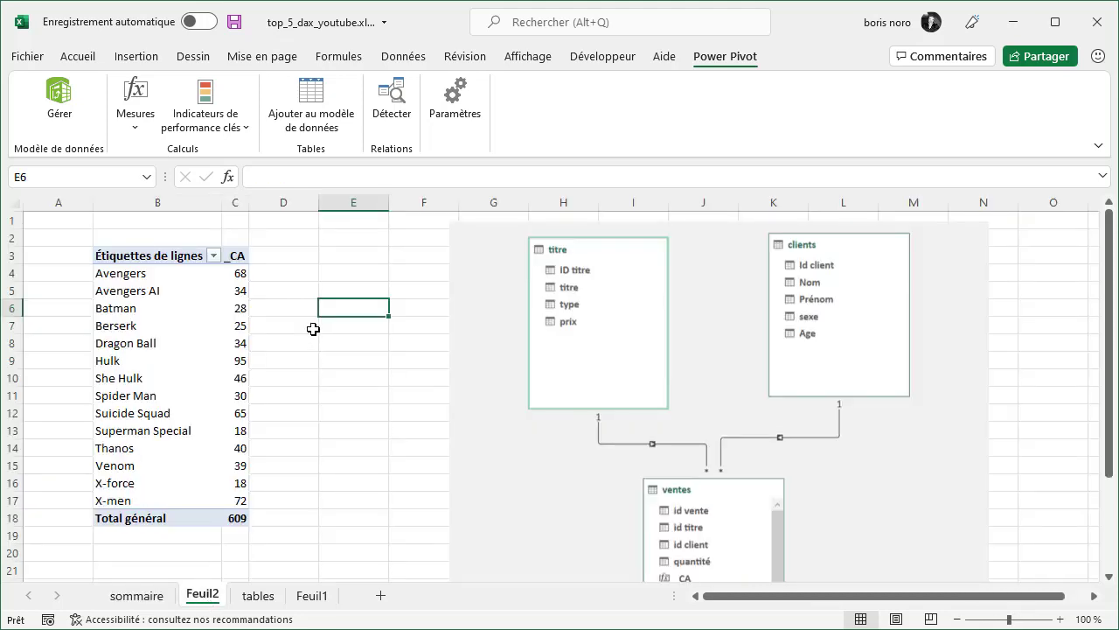
{"action": "left_click", "coordinate": [237, 254]}
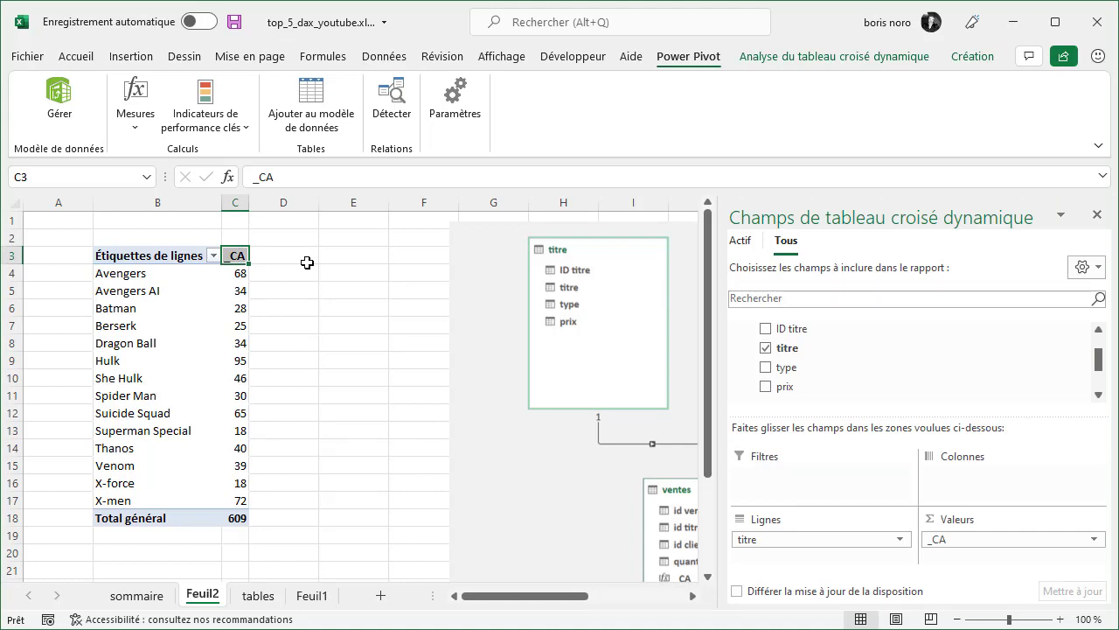
Step: Start a new measure and name it CA_F
{"action": "left_click", "coordinate": [136, 124]}
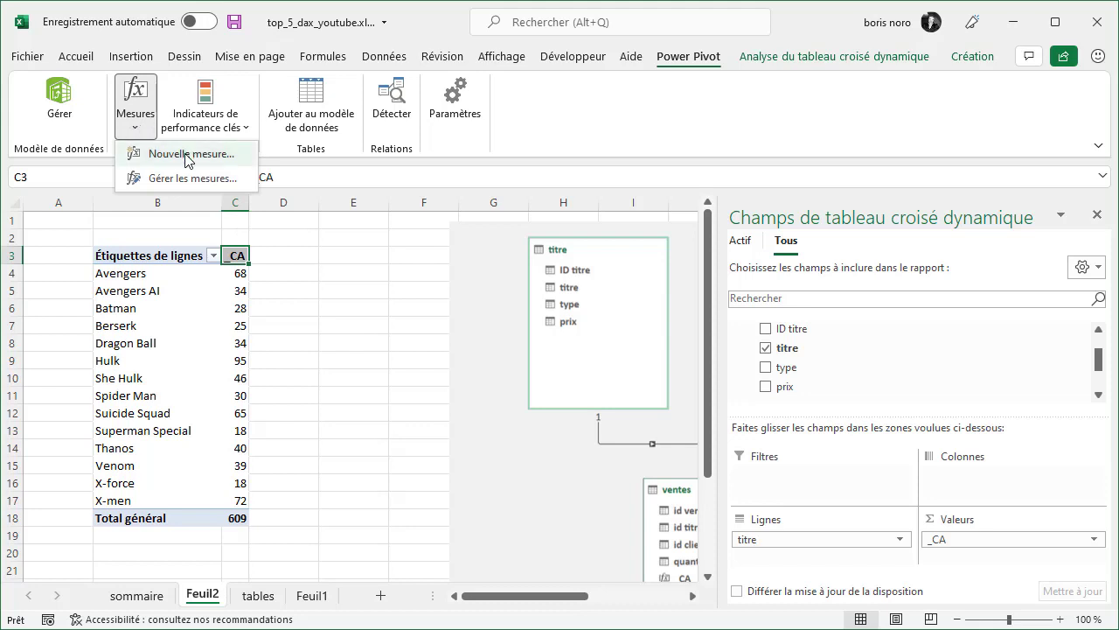
{"action": "left_click", "coordinate": [158, 154]}
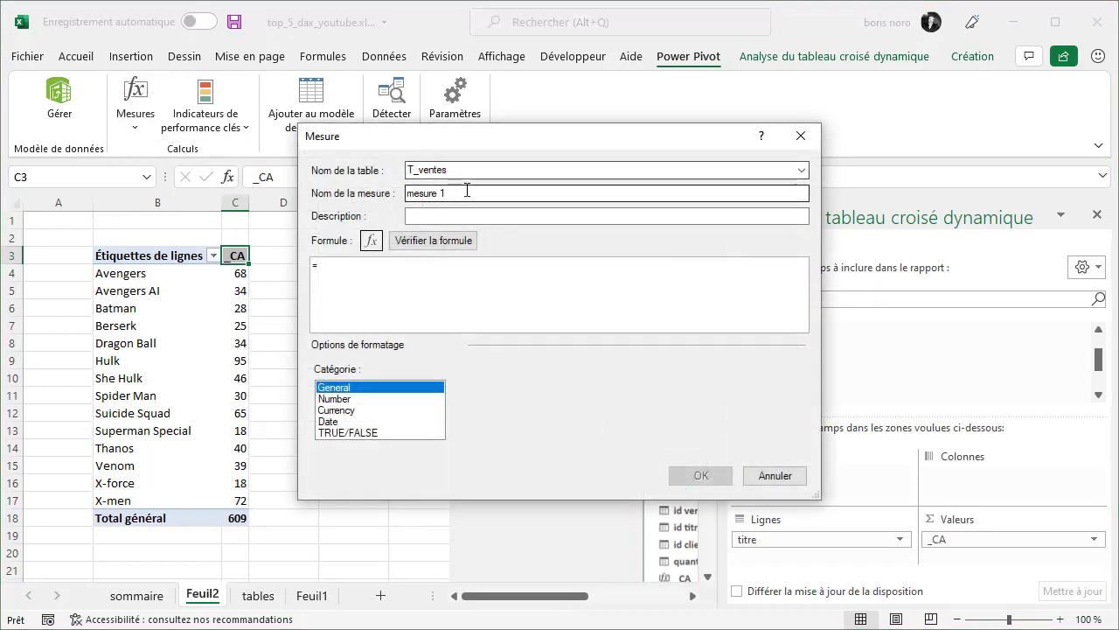
{"action": "left_click_drag", "start_coordinate": [467, 193], "coordinate": [391, 193]}
{"action": "type", "text": "CA_F"}
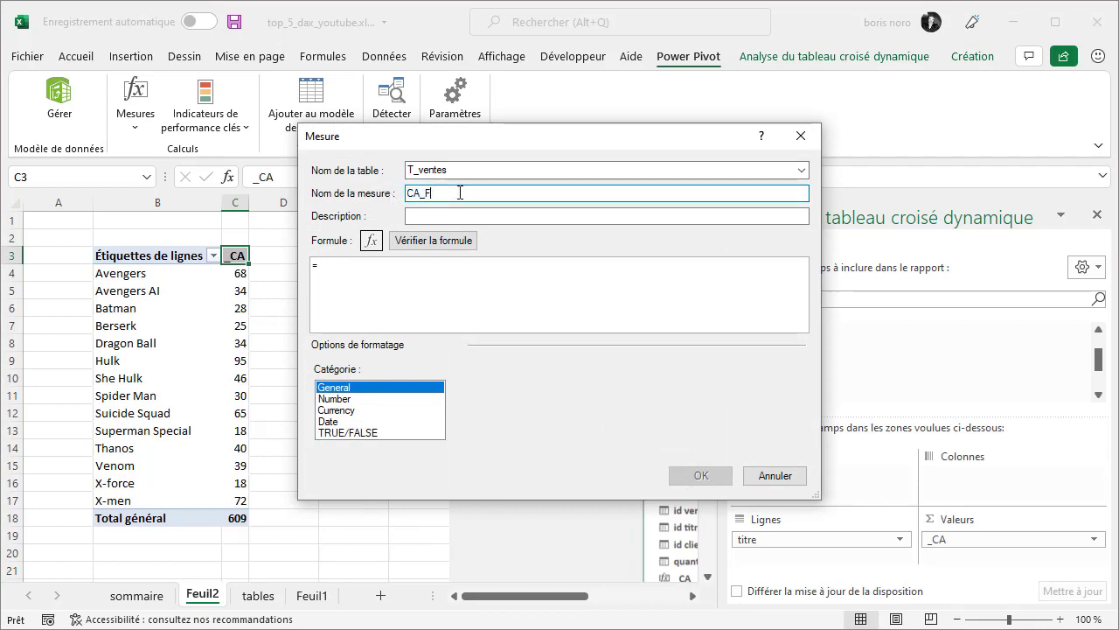
Step: Enter the formula =CALCULATE([_CA];T_clients[sexe]="F") for CA_F
{"action": "left_click", "coordinate": [377, 265]}
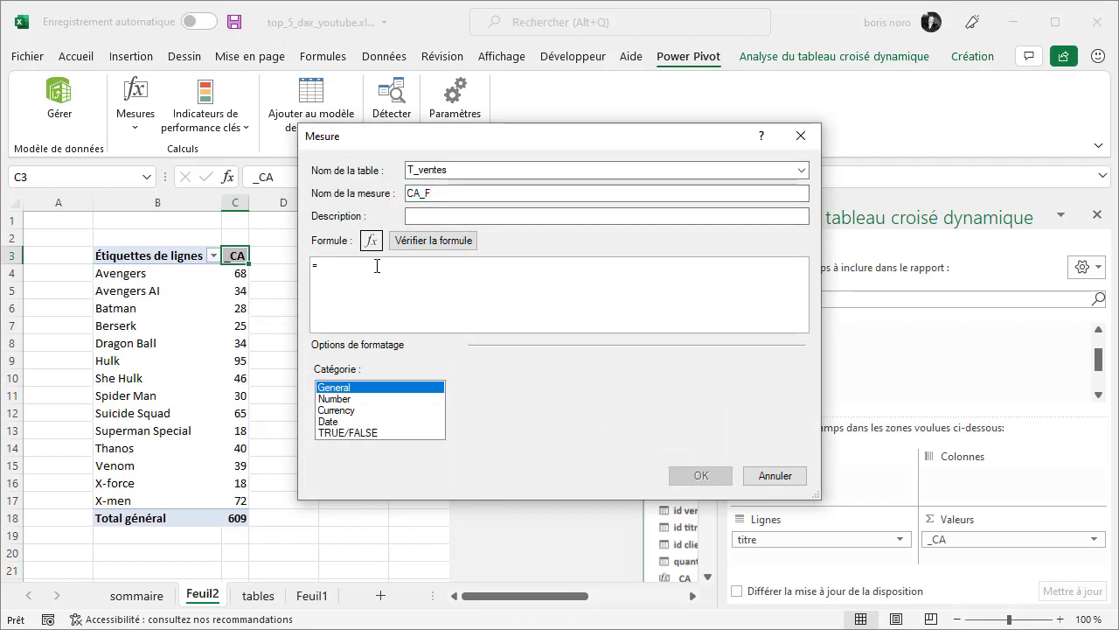
{"action": "type", "text": "CALCULATE("}
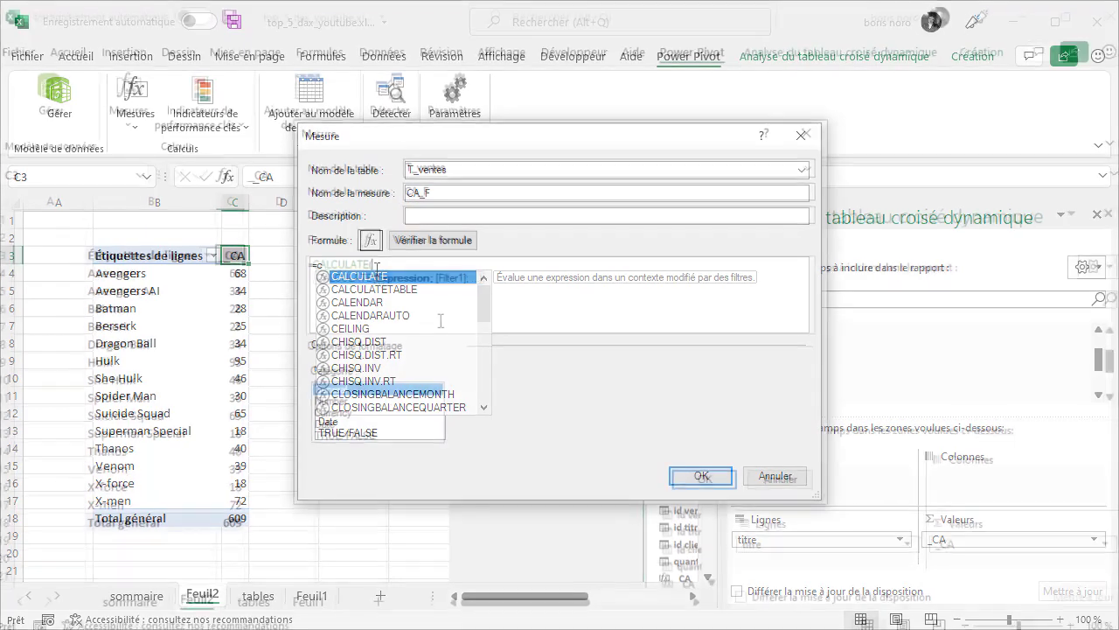
{"action": "key", "text": "Tab"}
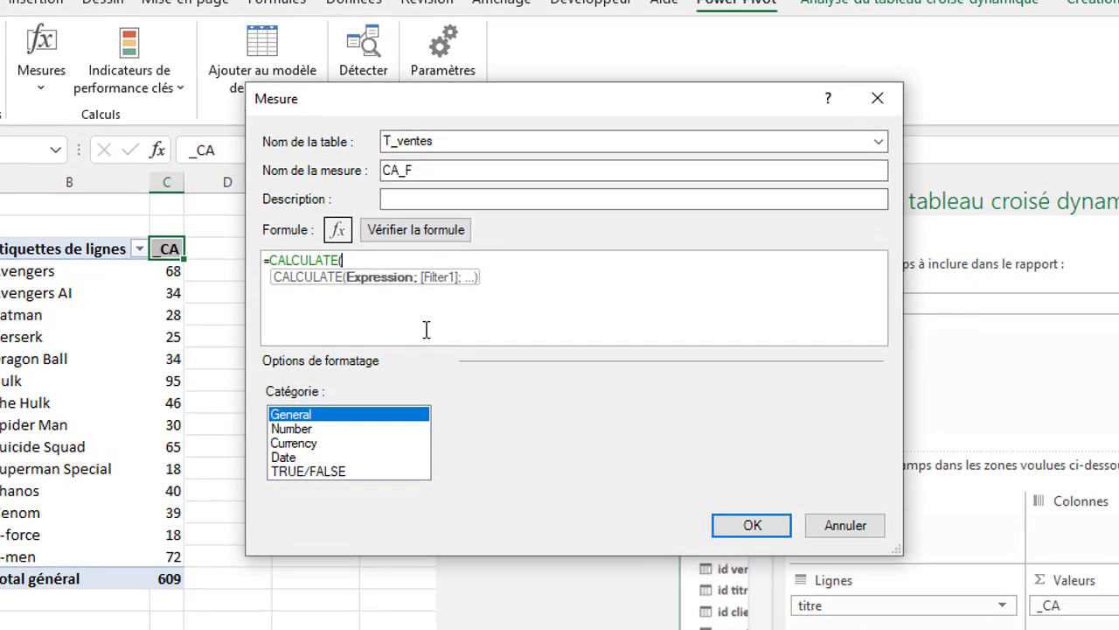
{"action": "type", "text": "_"}
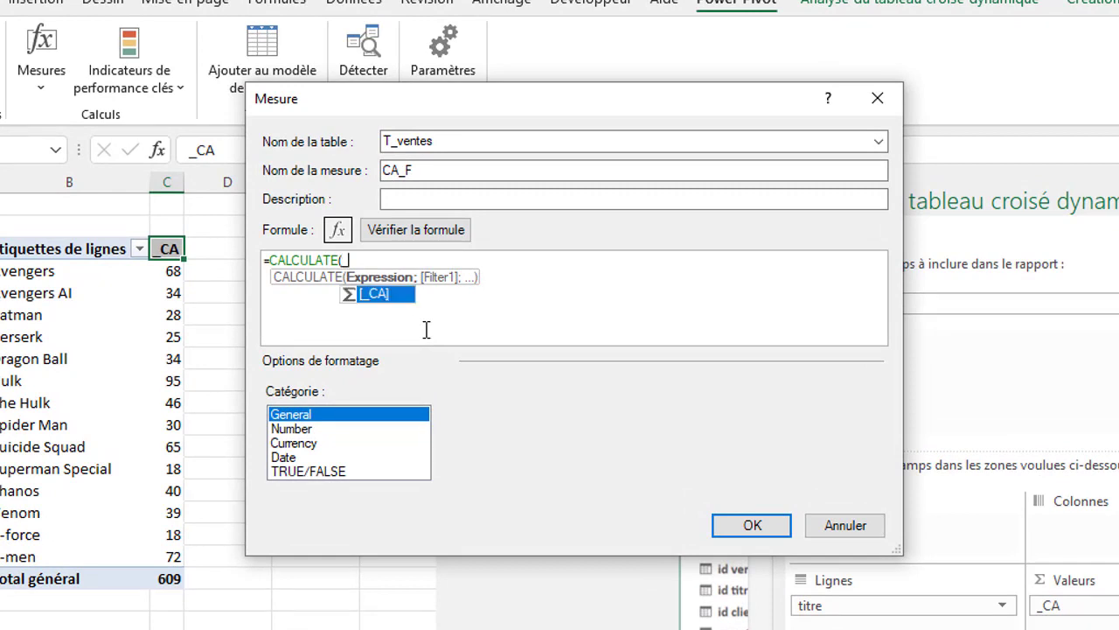
{"action": "type", "text": "c"}
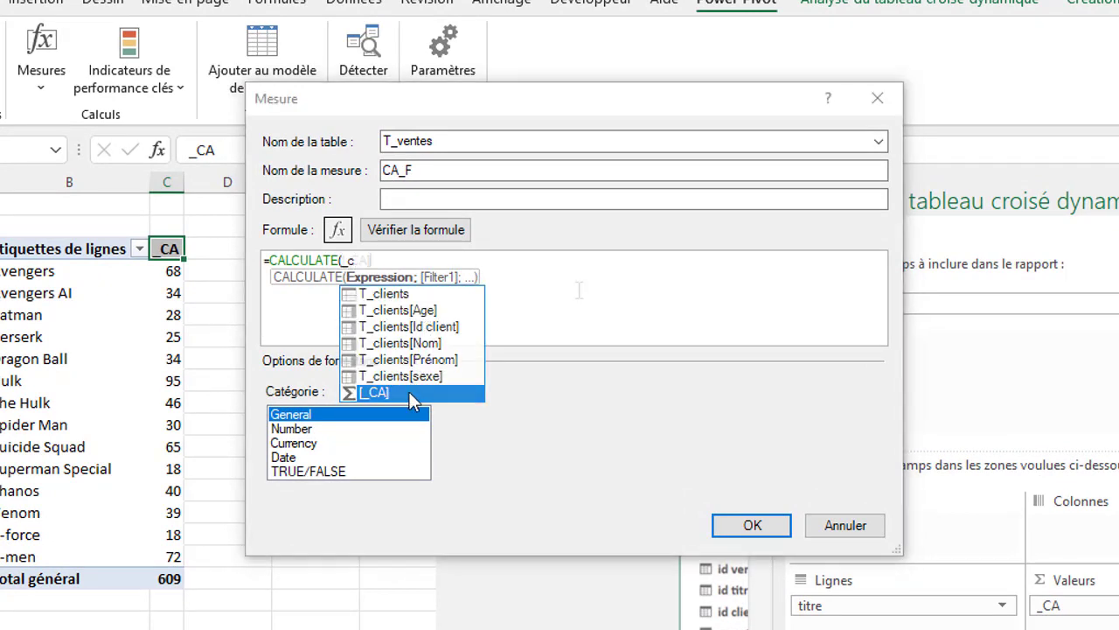
{"action": "double_click", "coordinate": [411, 393]}
{"action": "type", "text": ";"}
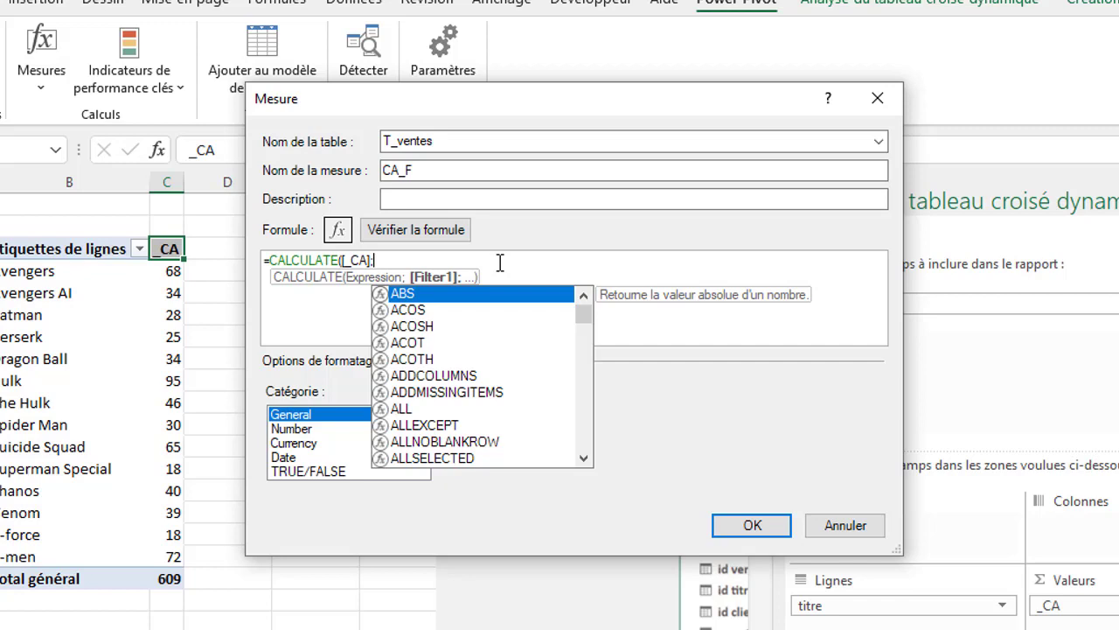
{"action": "type", "text": "t_"}
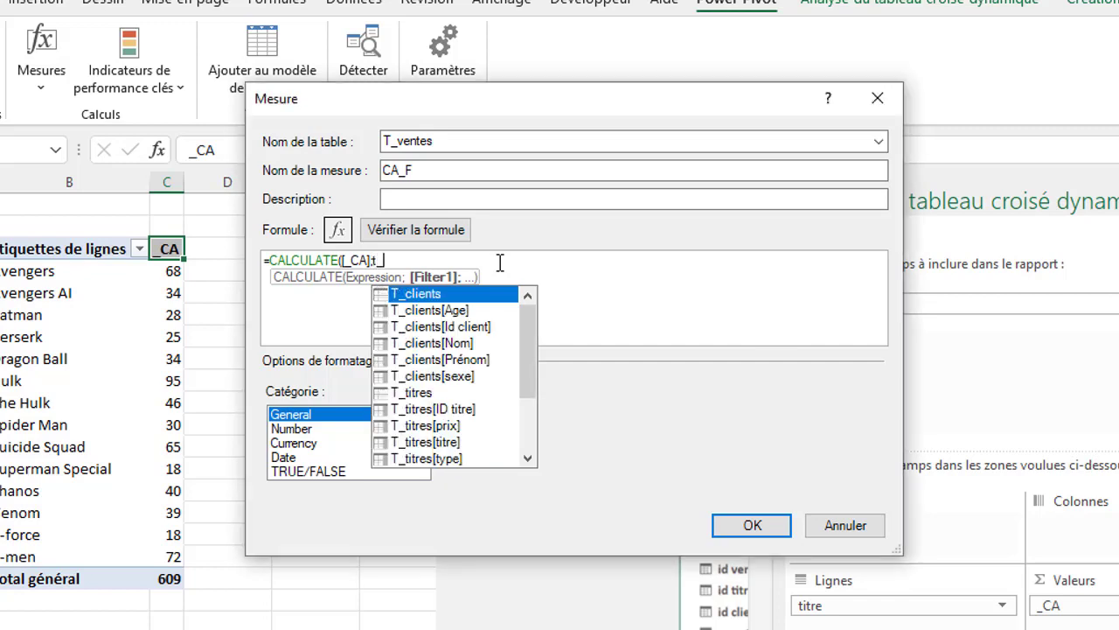
{"action": "double_click", "coordinate": [452, 377]}
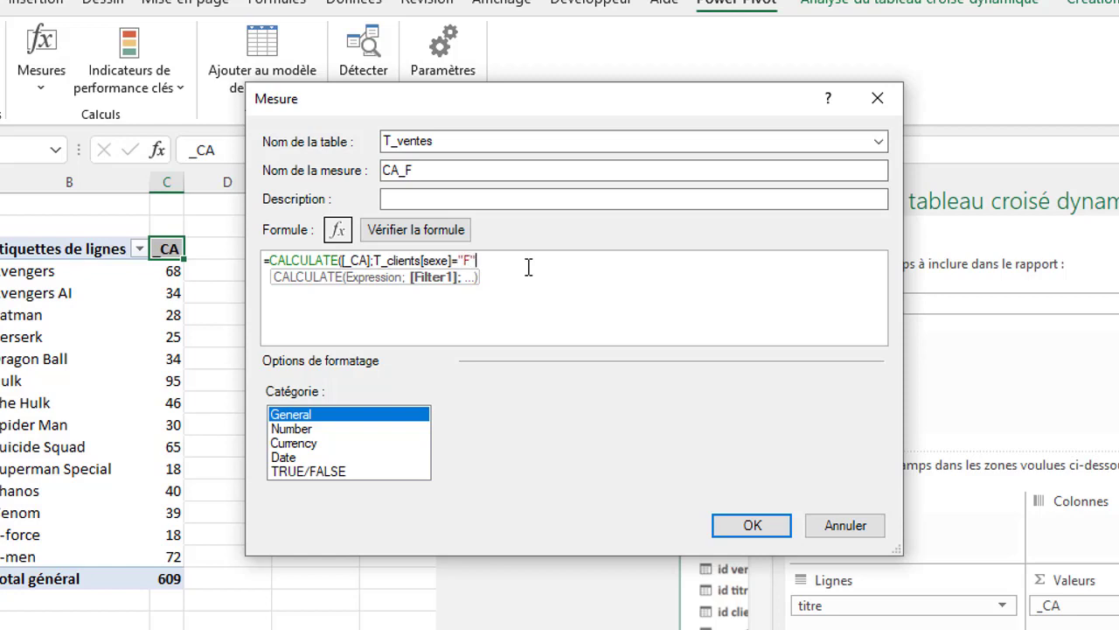
{"action": "type", "text": ")"}
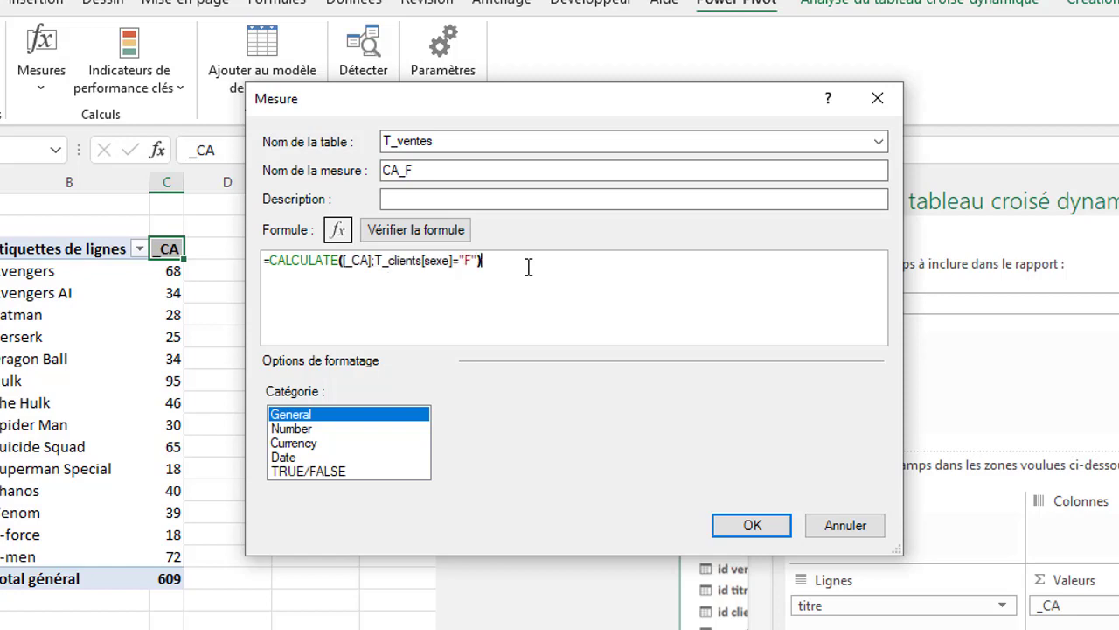
Step: Verify the CA_F formula, format it as Number with 0 decimals, and save it
{"action": "left_click", "coordinate": [464, 232]}
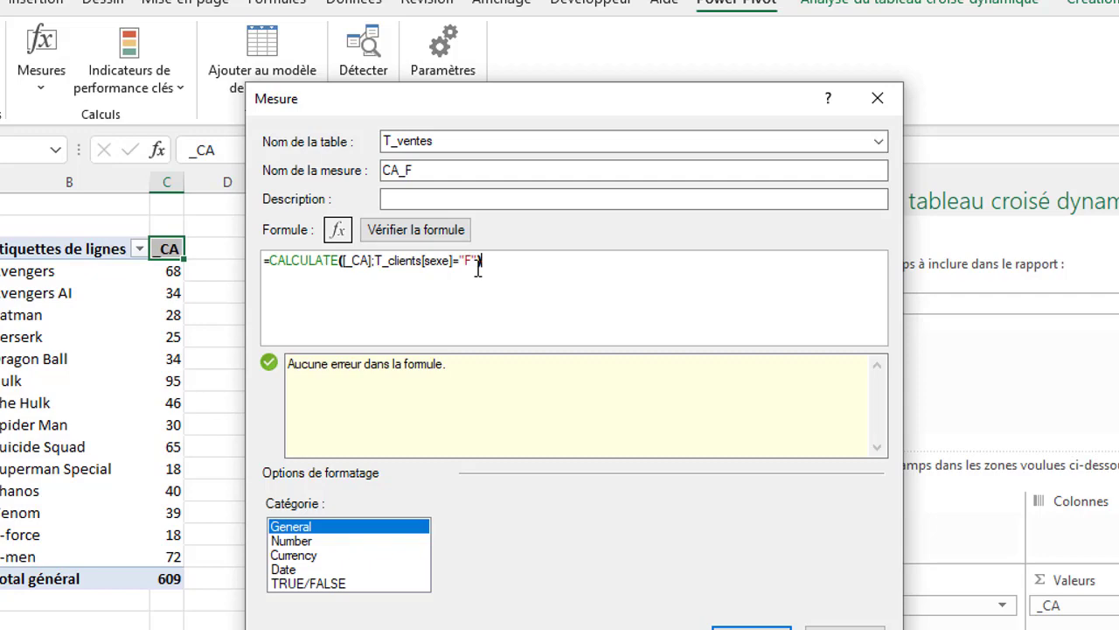
{"action": "left_click", "coordinate": [300, 542]}
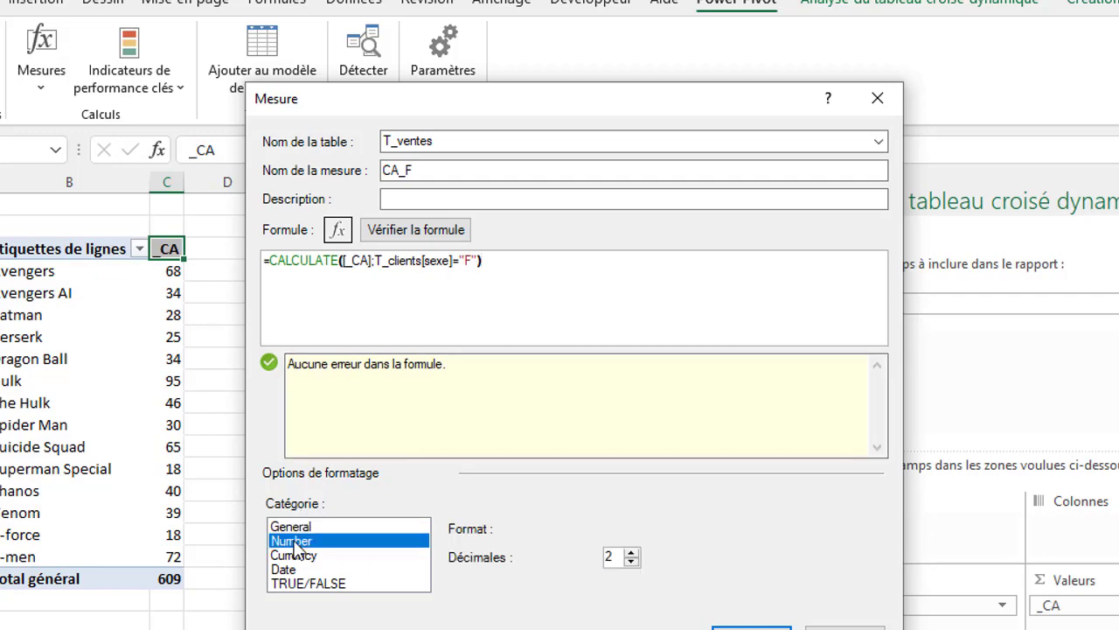
{"action": "left_click", "coordinate": [631, 562]}
{"action": "left_click", "coordinate": [630, 561]}
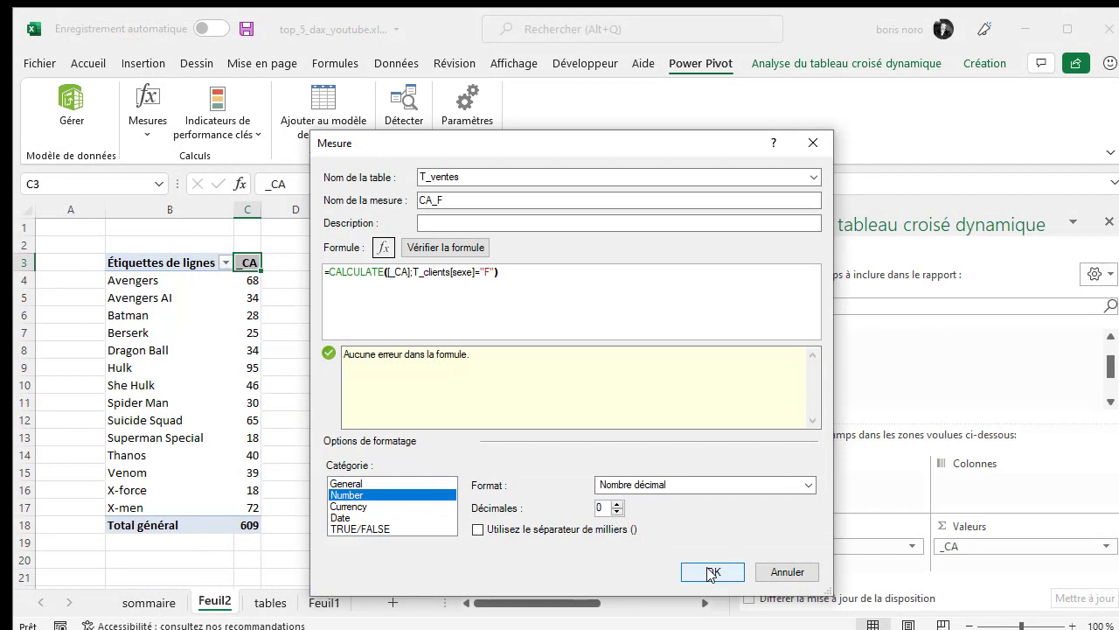
{"action": "left_click", "coordinate": [711, 572]}
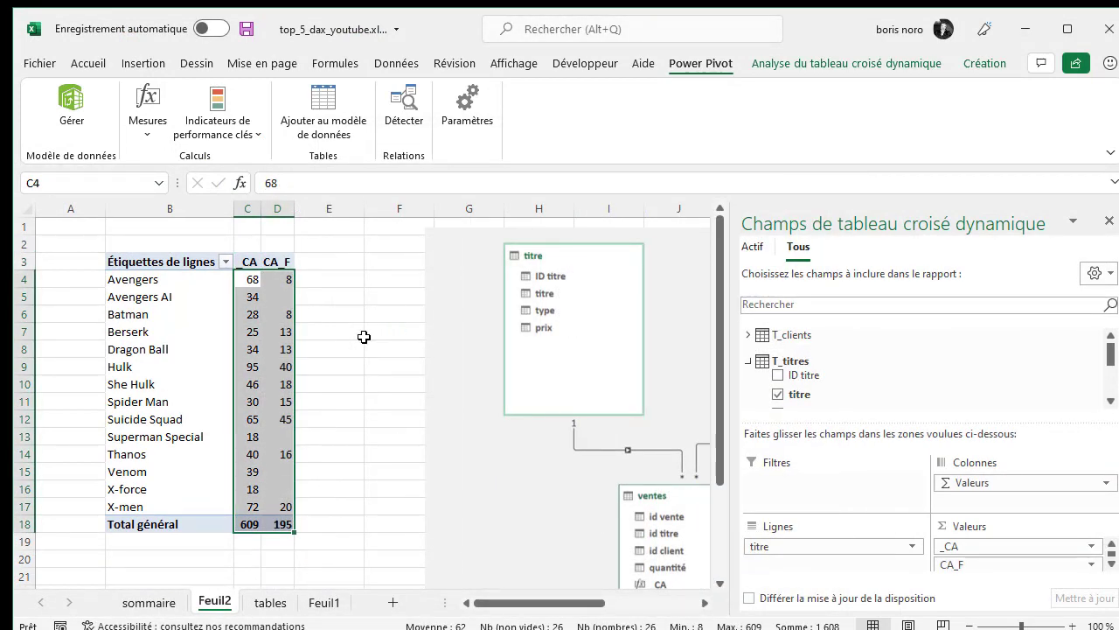
{"action": "left_click", "coordinate": [287, 280]}
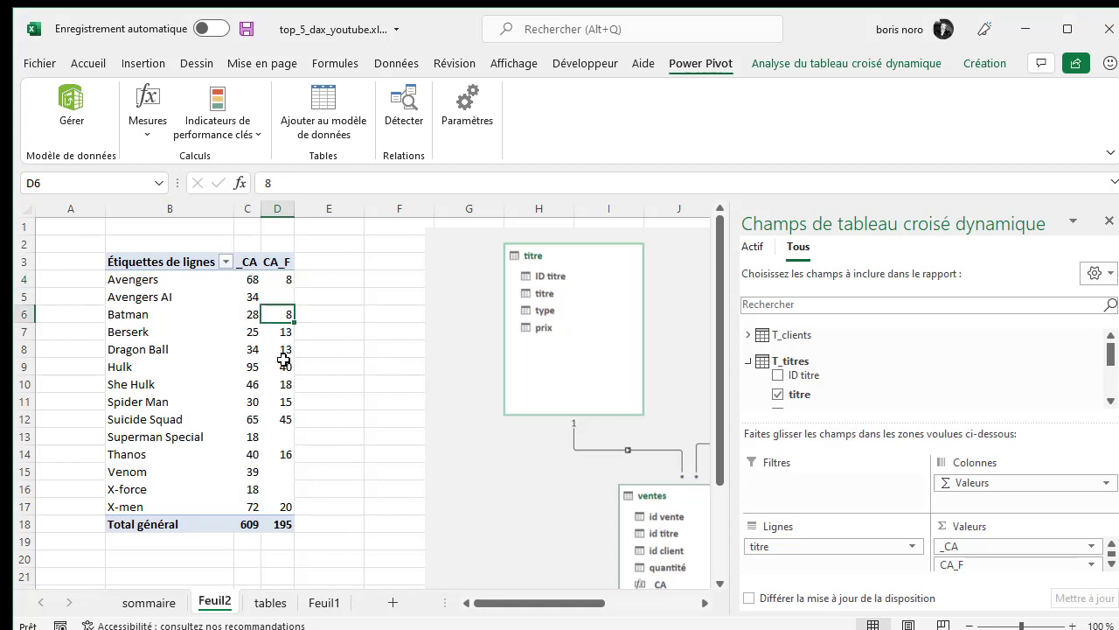
{"action": "left_click", "coordinate": [276, 454]}
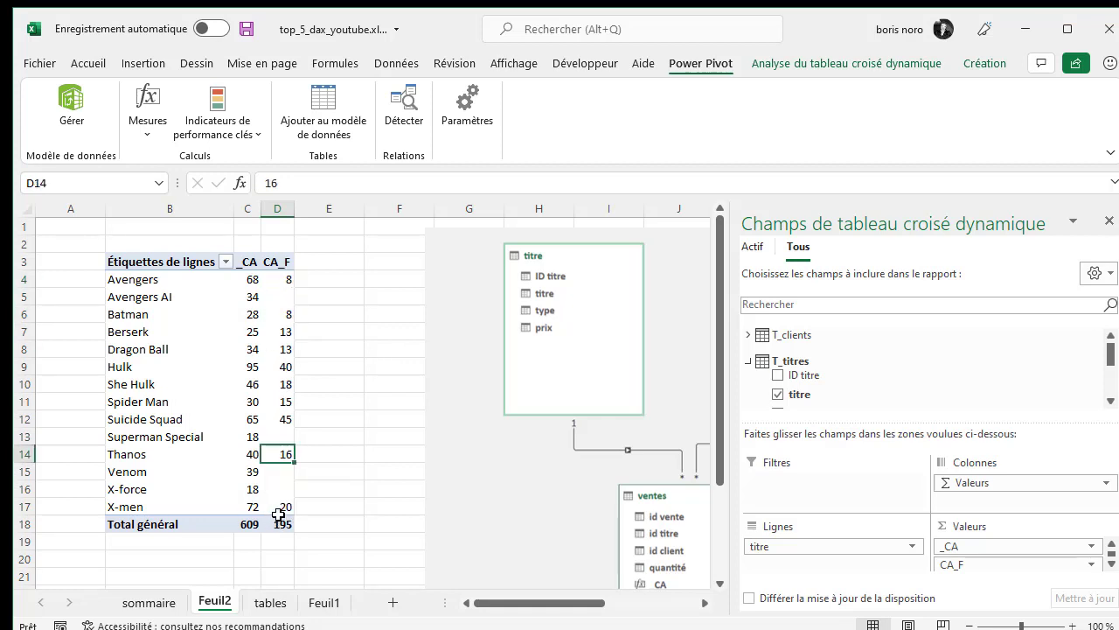
{"action": "left_click", "coordinate": [281, 507]}
{"action": "left_click", "coordinate": [396, 377]}
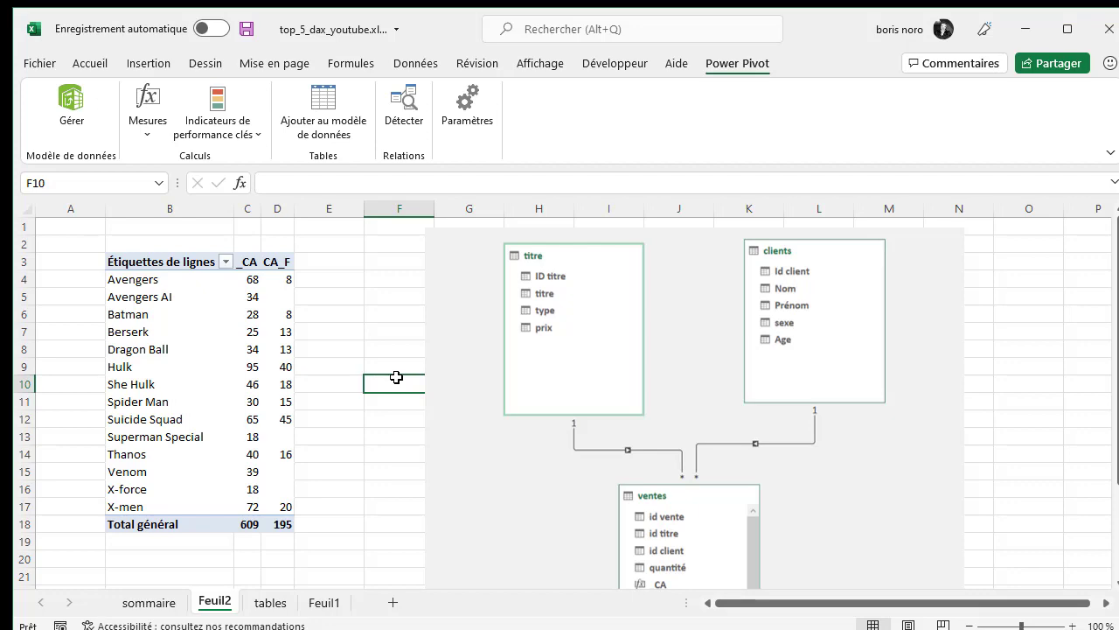
{"action": "key", "text": "Up"}
{"action": "key", "text": "Up"}
{"action": "key", "text": "Up"}
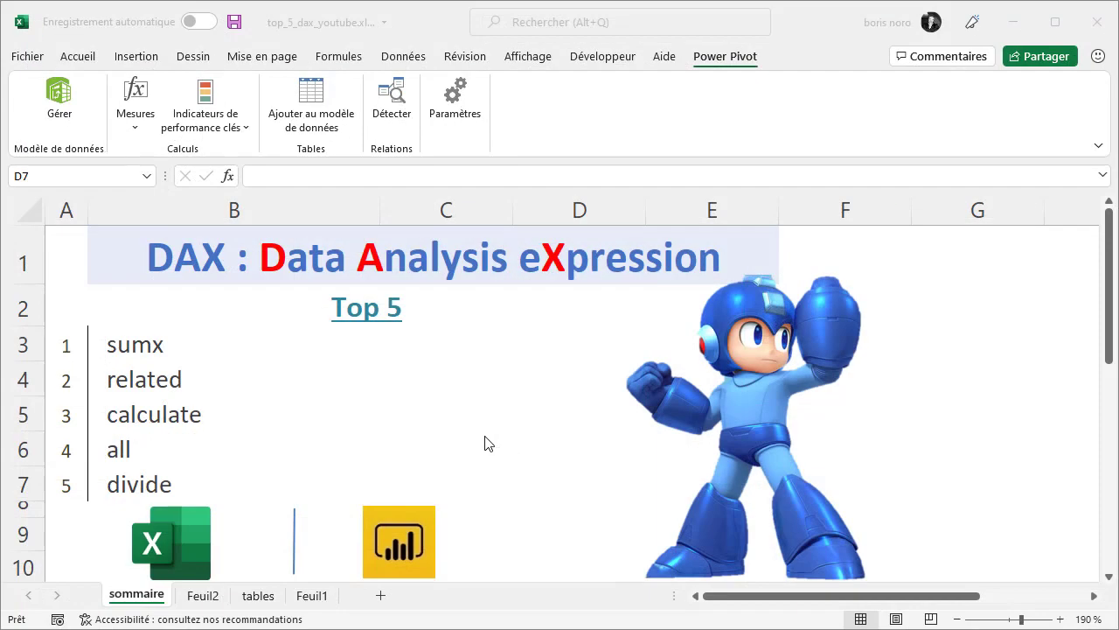
Step: Return to Feuil2 and select cells E4:E17 and the title labels from Avengers down
{"action": "left_click", "coordinate": [140, 448]}
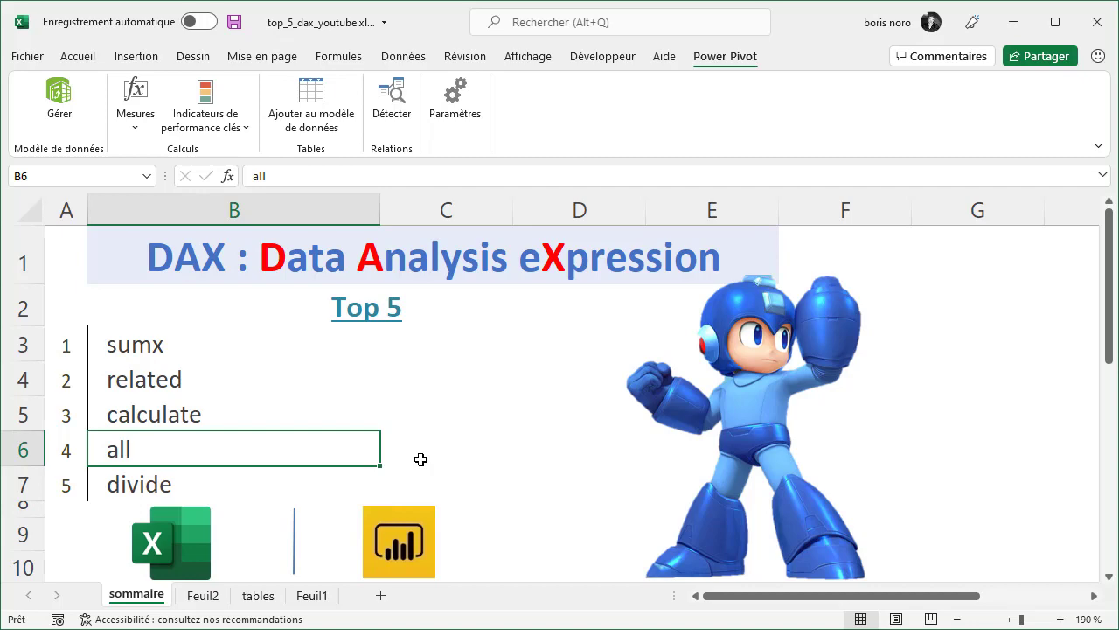
{"action": "left_click", "coordinate": [208, 596]}
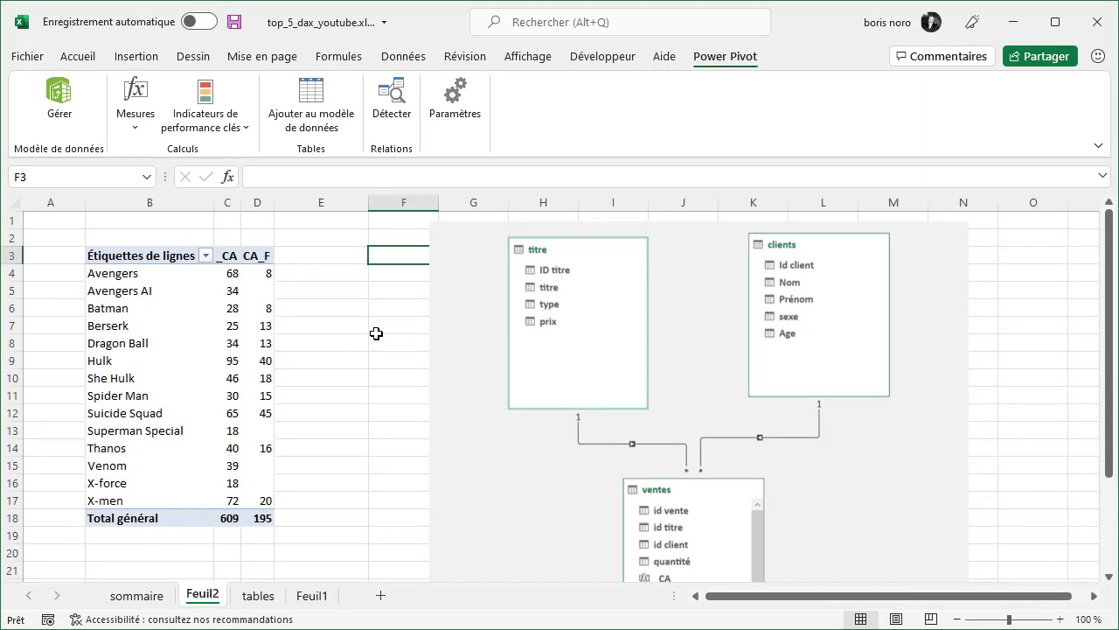
{"action": "left_click", "coordinate": [309, 274]}
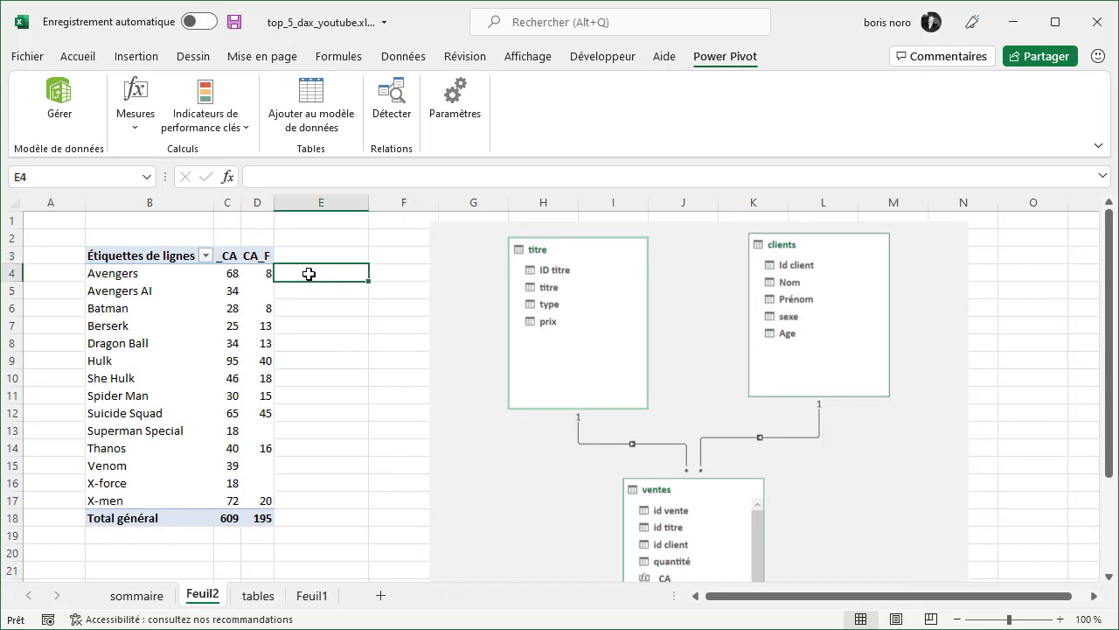
{"action": "left_click_drag", "start_coordinate": [308, 274], "coordinate": [305, 500]}
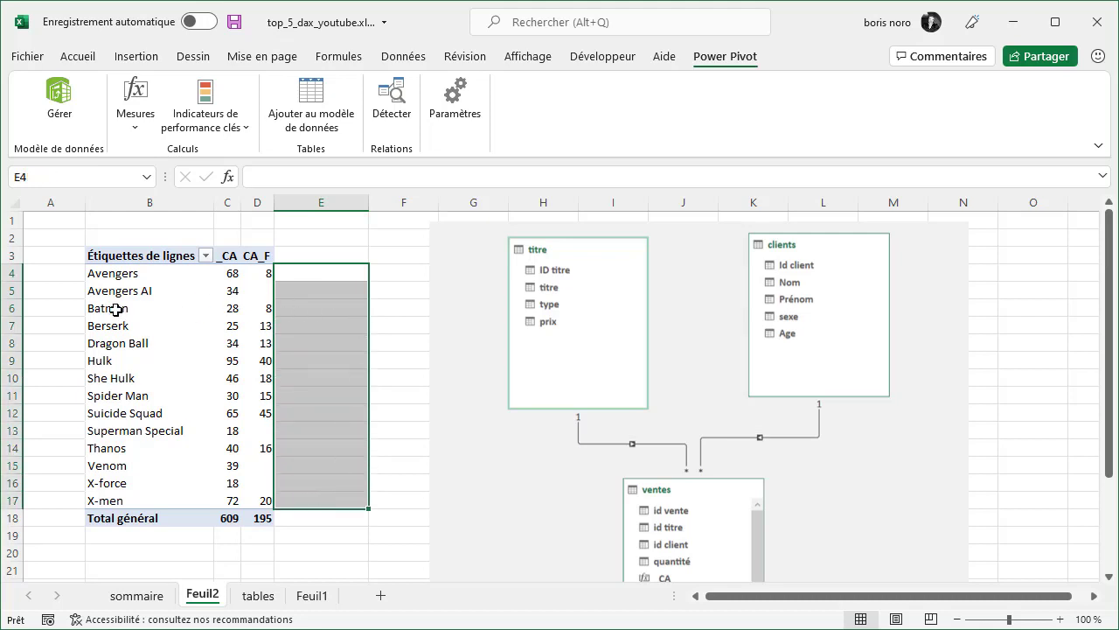
{"action": "left_click_drag", "start_coordinate": [127, 272], "coordinate": [107, 500]}
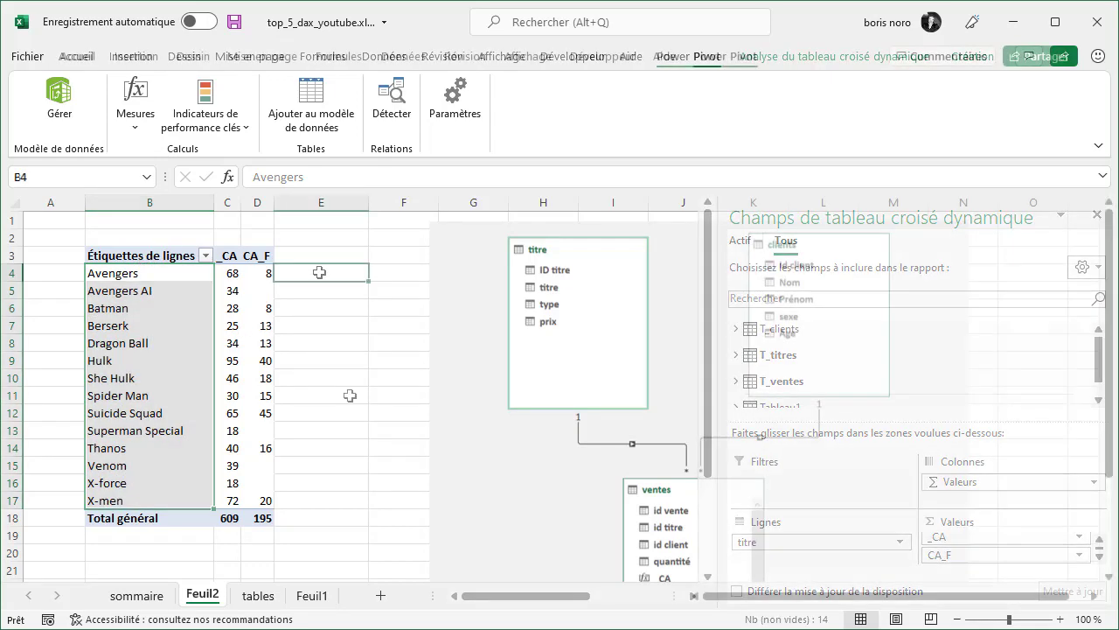
Step: Start a new measure and replace the default name for _All_CA
{"action": "left_click", "coordinate": [136, 126]}
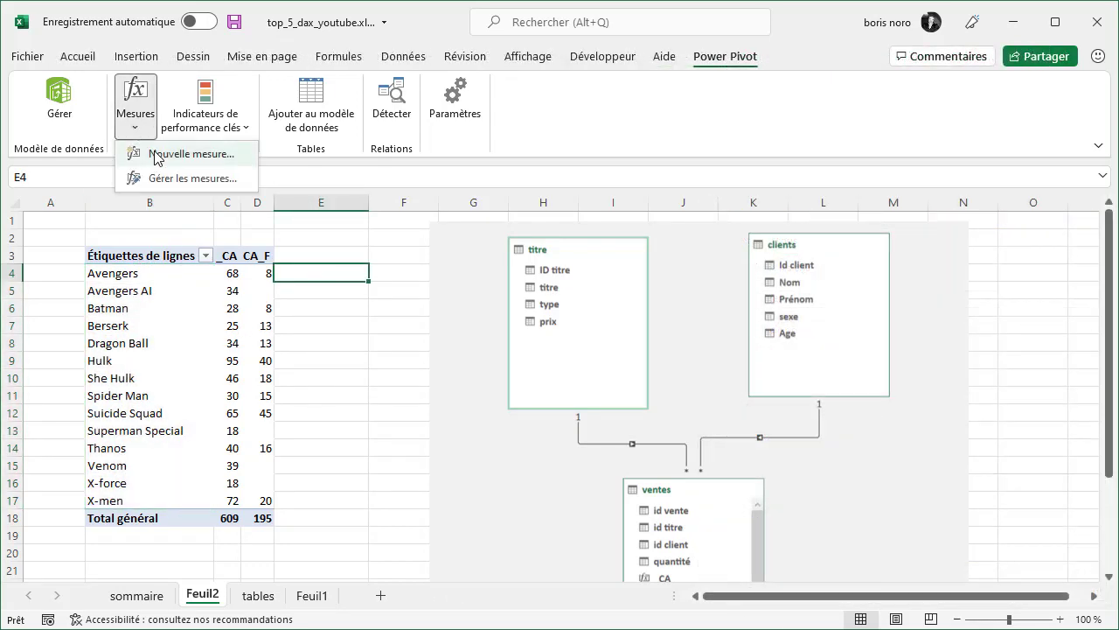
{"action": "left_click", "coordinate": [157, 153]}
{"action": "left_click_drag", "start_coordinate": [465, 193], "coordinate": [387, 193]}
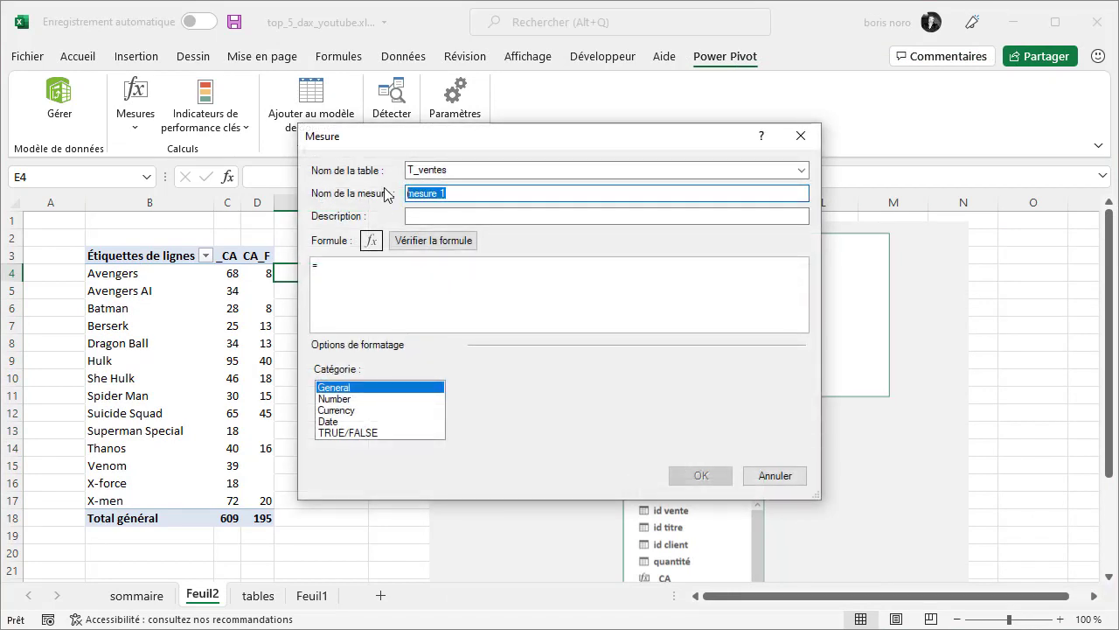
{"action": "key", "text": "BackSpace"}
{"action": "type", "text": "All_CA"}
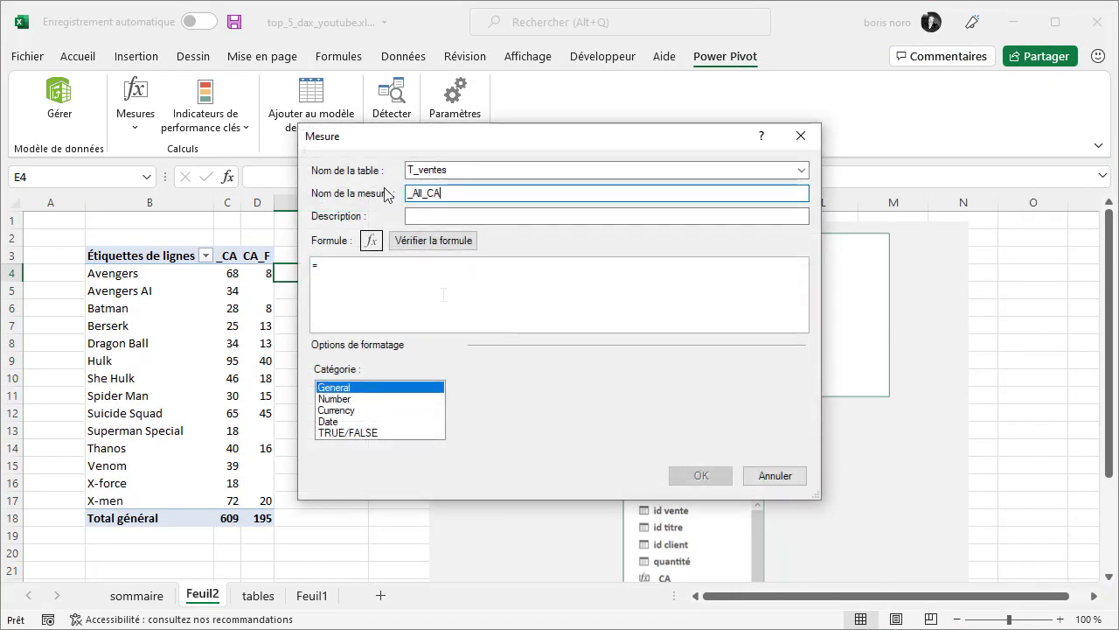
Step: Enter the formula =CALCULATE([_CA];ALL(T_titres[titre]))
{"action": "left_click", "coordinate": [443, 294]}
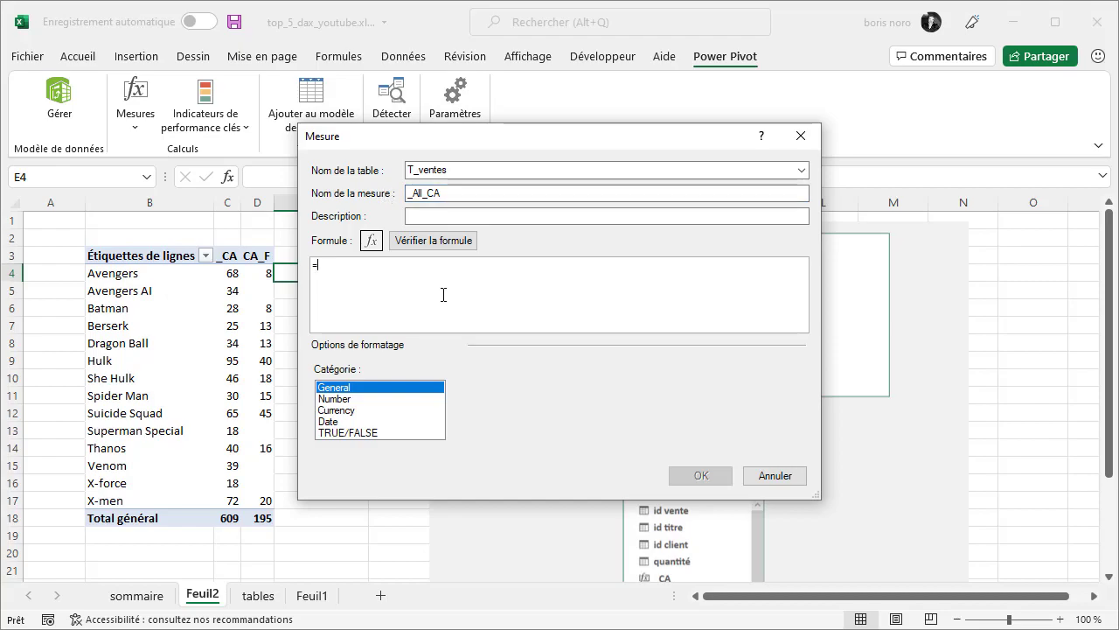
{"action": "type", "text": "c"}
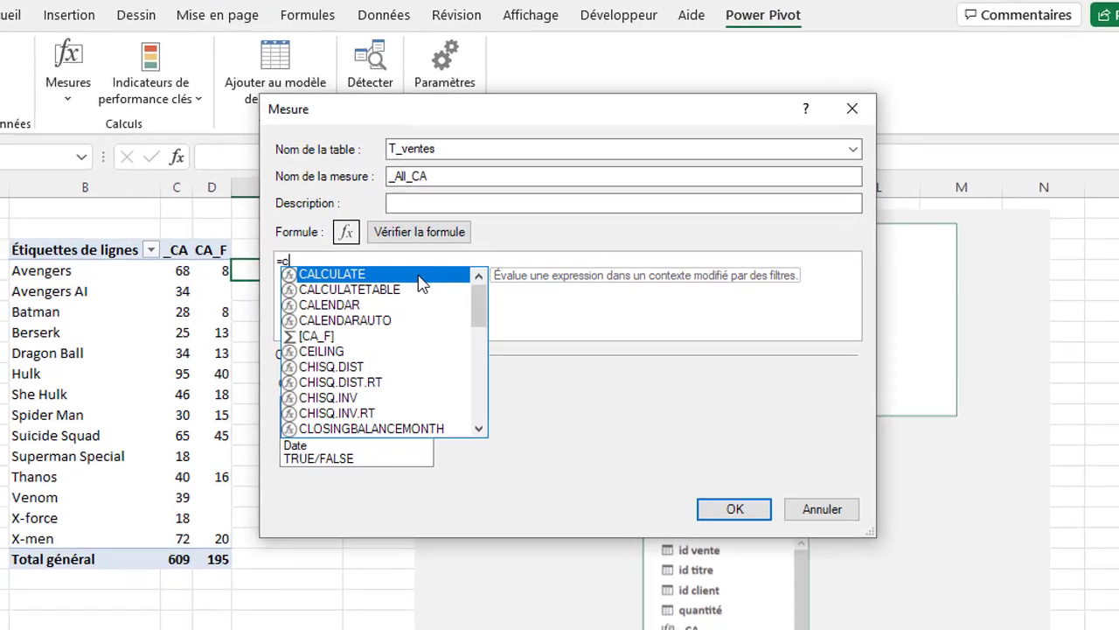
{"action": "double_click", "coordinate": [418, 278]}
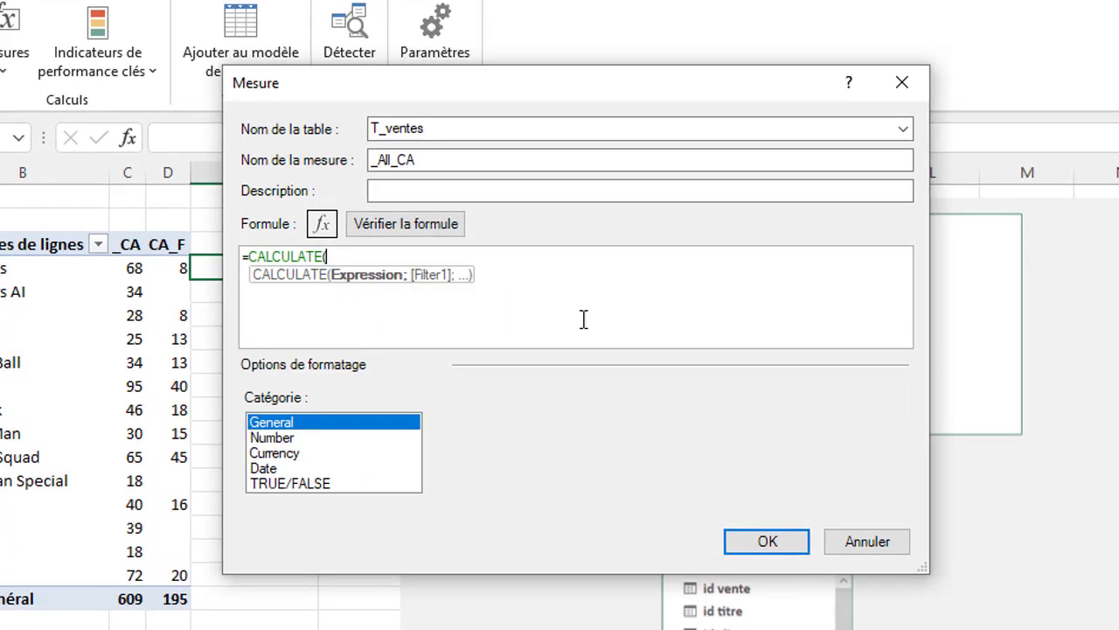
{"action": "type", "text": "c"}
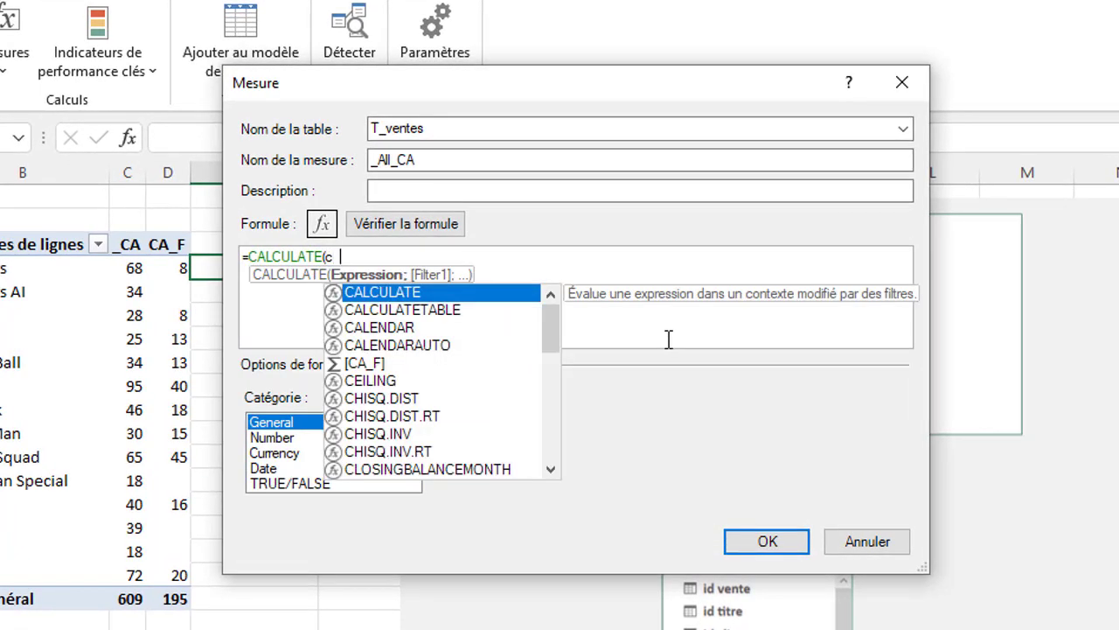
{"action": "type", "text": "a"}
{"action": "double_click", "coordinate": [409, 435]}
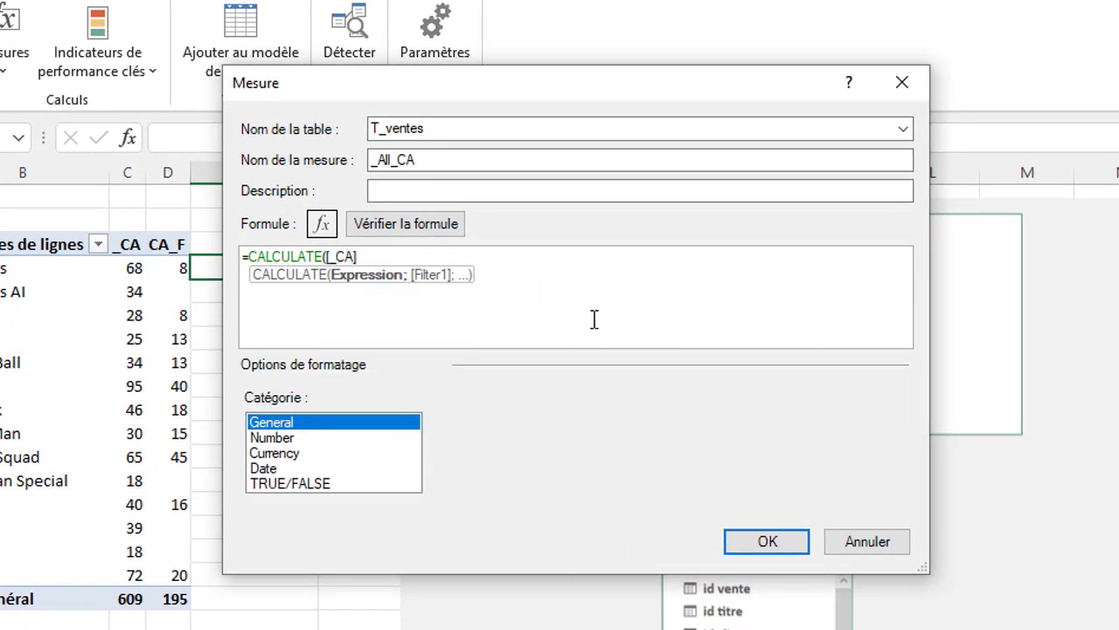
{"action": "type", "text": ";"}
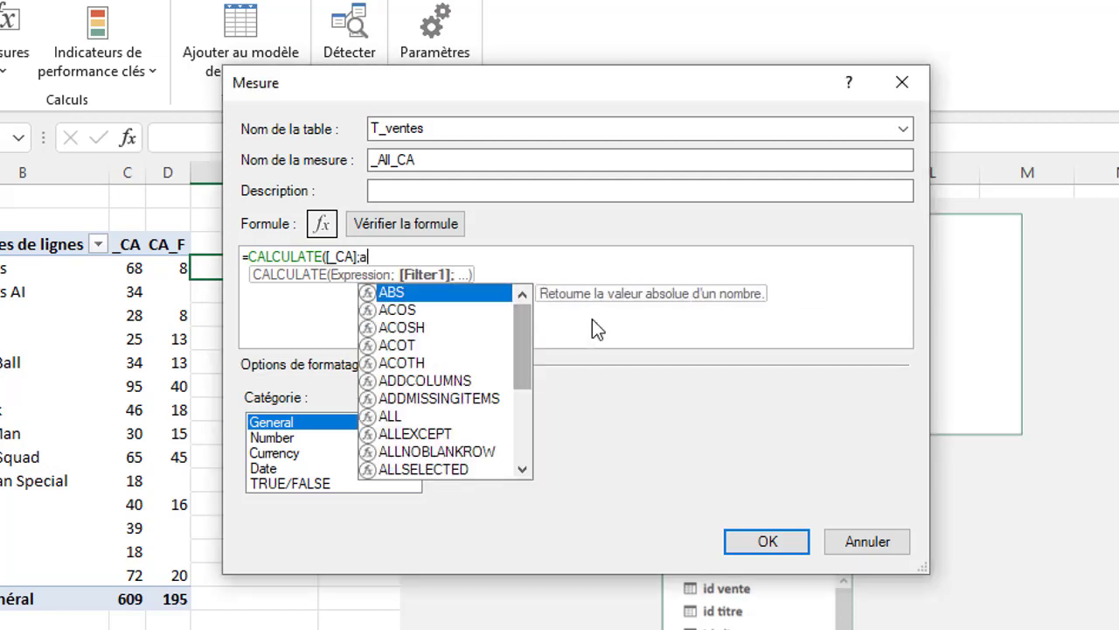
{"action": "type", "text": "all"}
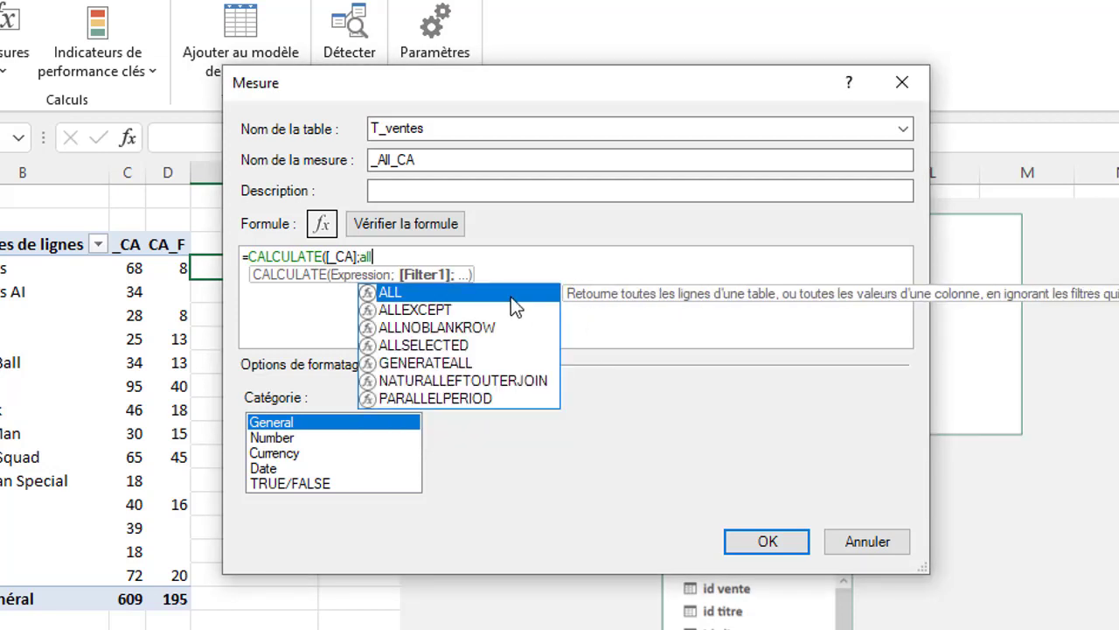
{"action": "double_click", "coordinate": [510, 297]}
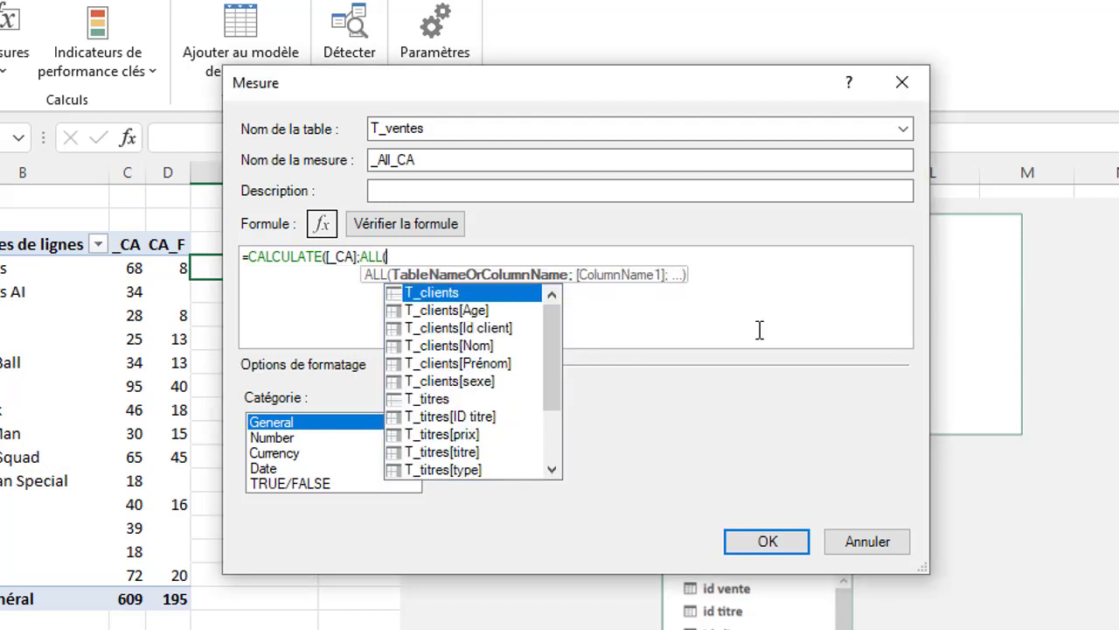
{"action": "double_click", "coordinate": [459, 455]}
{"action": "type", "text": ")"}
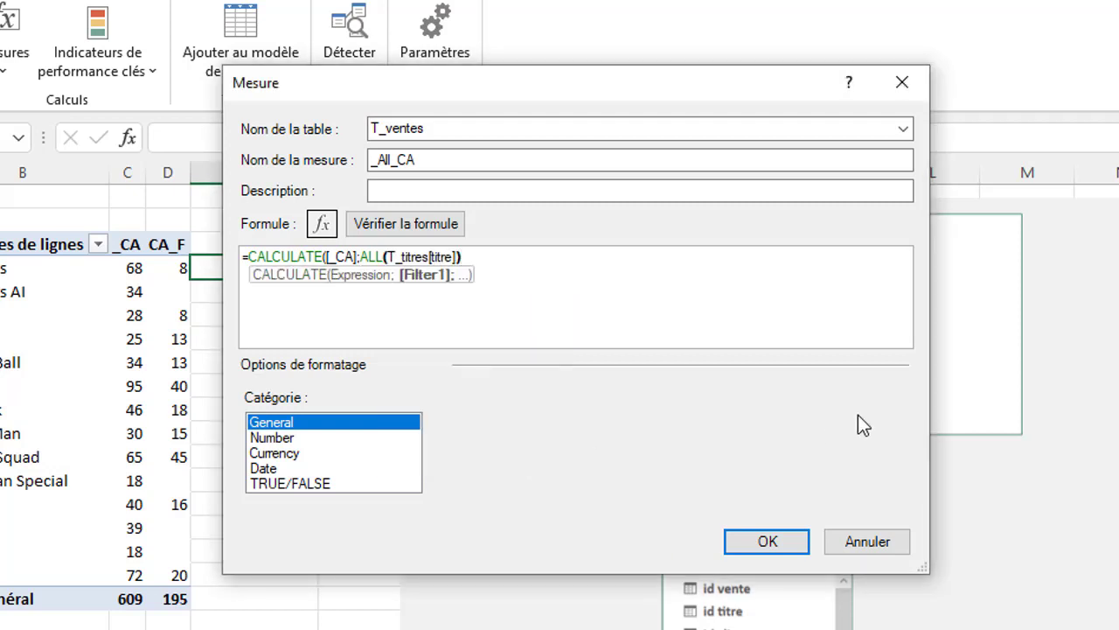
{"action": "type", "text": ")"}
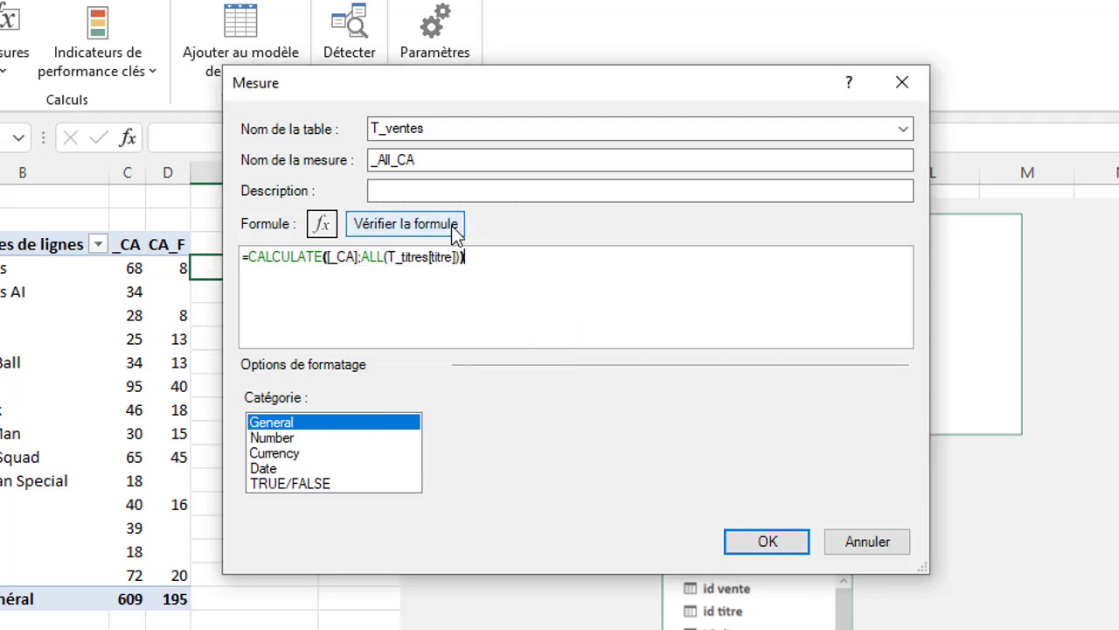
Step: Verify the formula, format _All_CA as Number with 0 decimals, and save it
{"action": "left_click", "coordinate": [454, 230]}
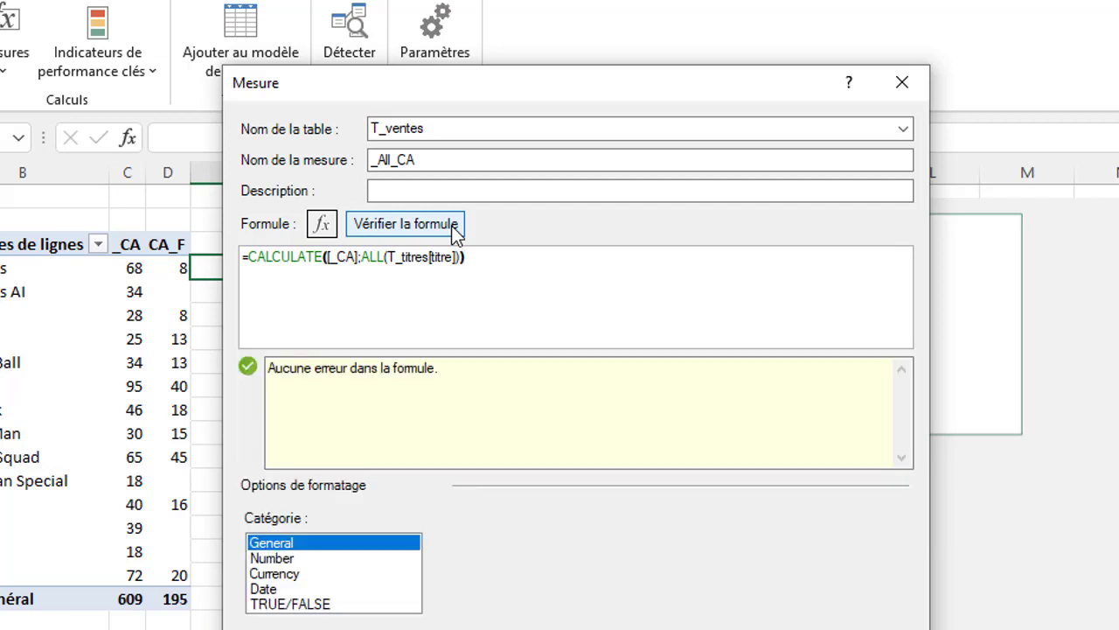
{"action": "left_click", "coordinate": [282, 560]}
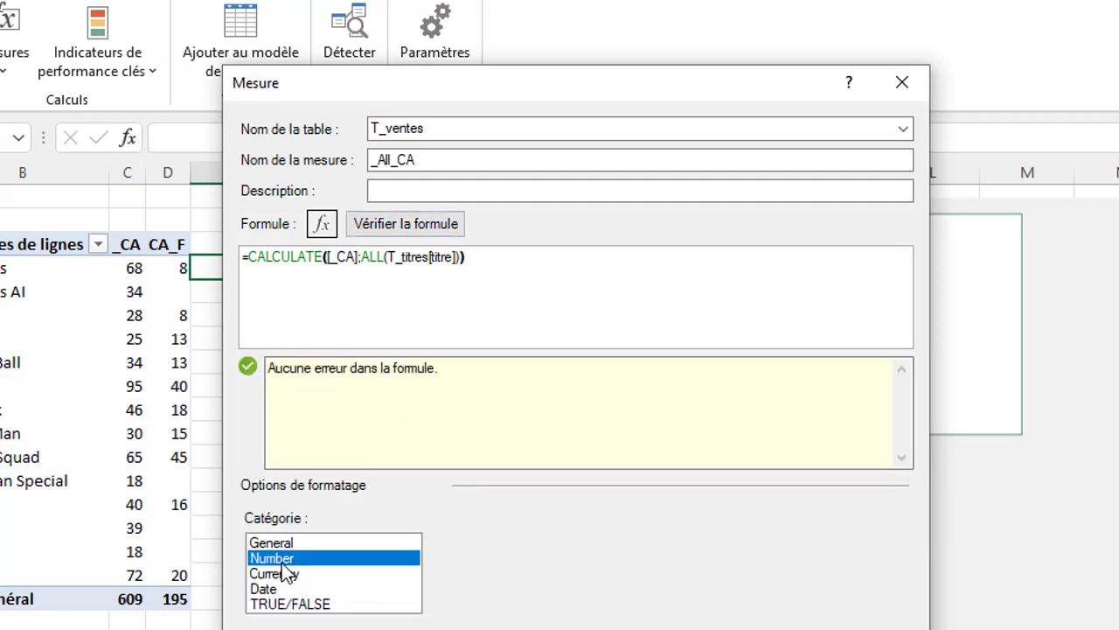
{"action": "left_click", "coordinate": [637, 582]}
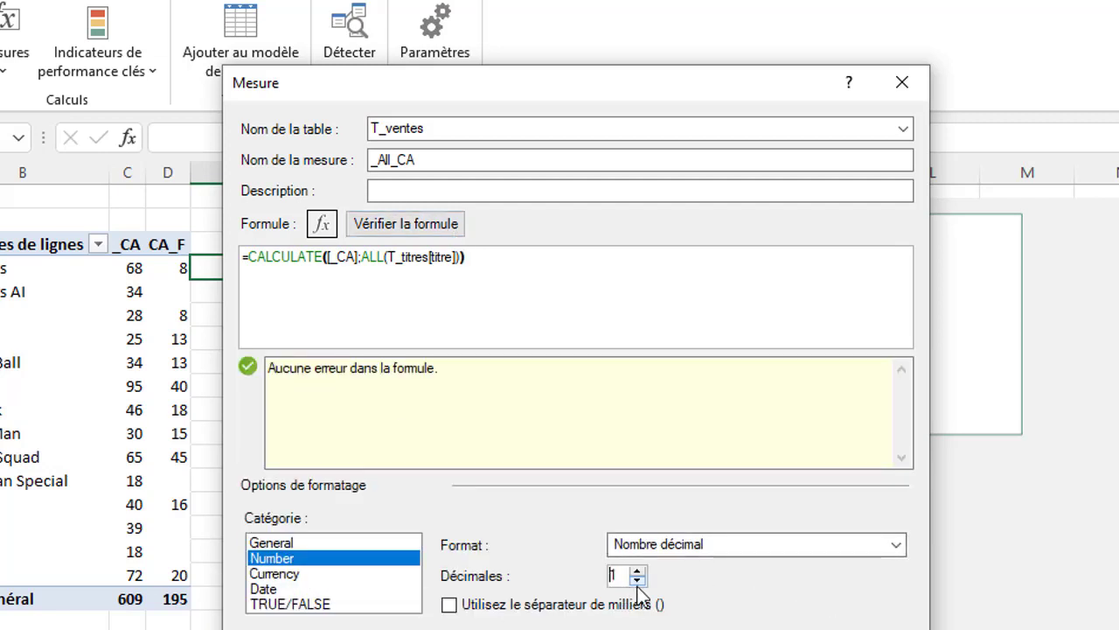
{"action": "left_click", "coordinate": [638, 581]}
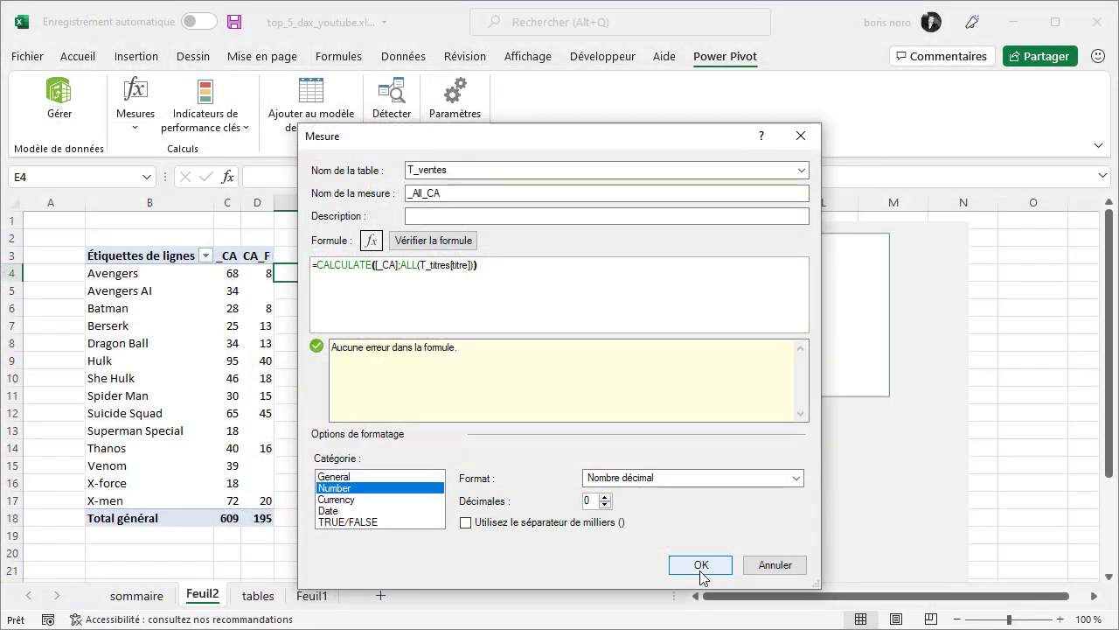
{"action": "left_click", "coordinate": [701, 565]}
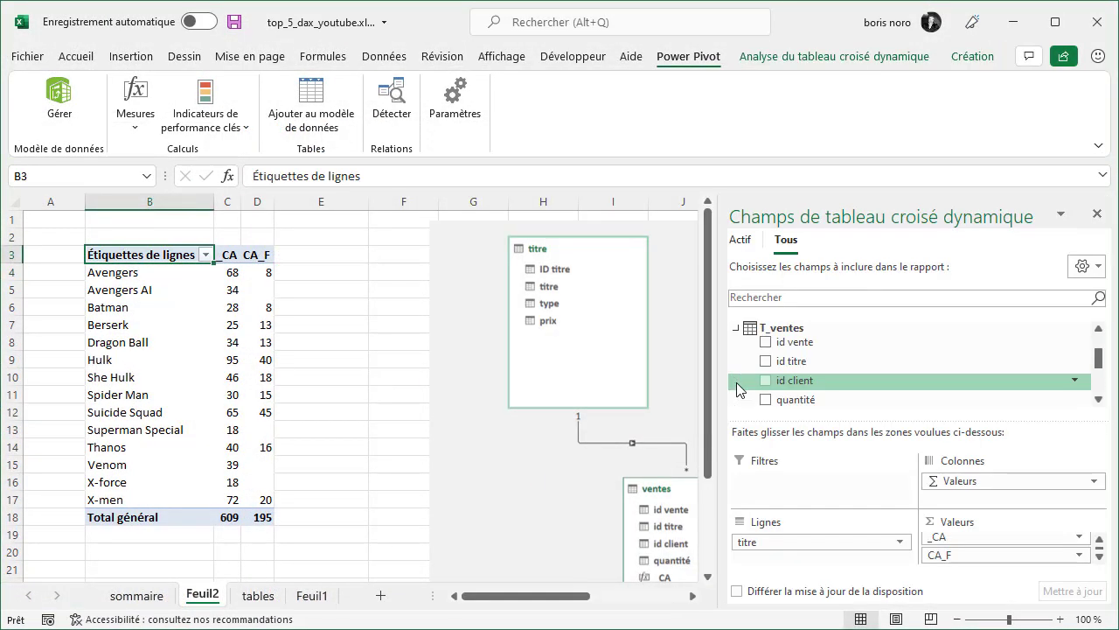
Step: Tick _All_CA in the field list and compare its 609 values against each title
{"action": "left_click_drag", "start_coordinate": [1092, 359], "coordinate": [1087, 378]}
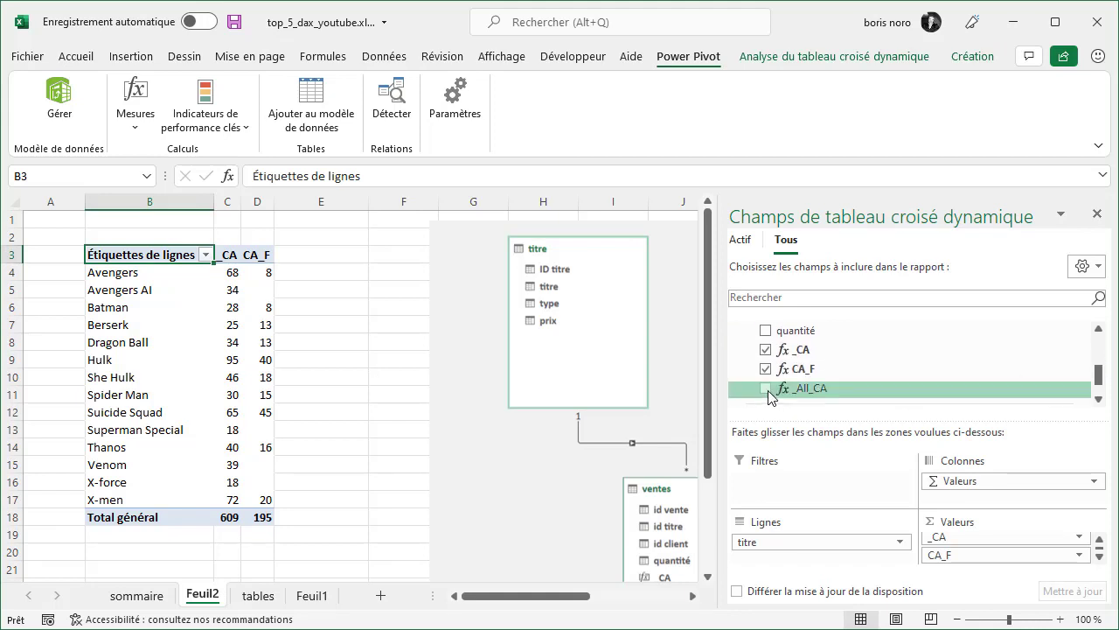
{"action": "left_click", "coordinate": [766, 388]}
{"action": "left_click_drag", "start_coordinate": [308, 273], "coordinate": [304, 516]}
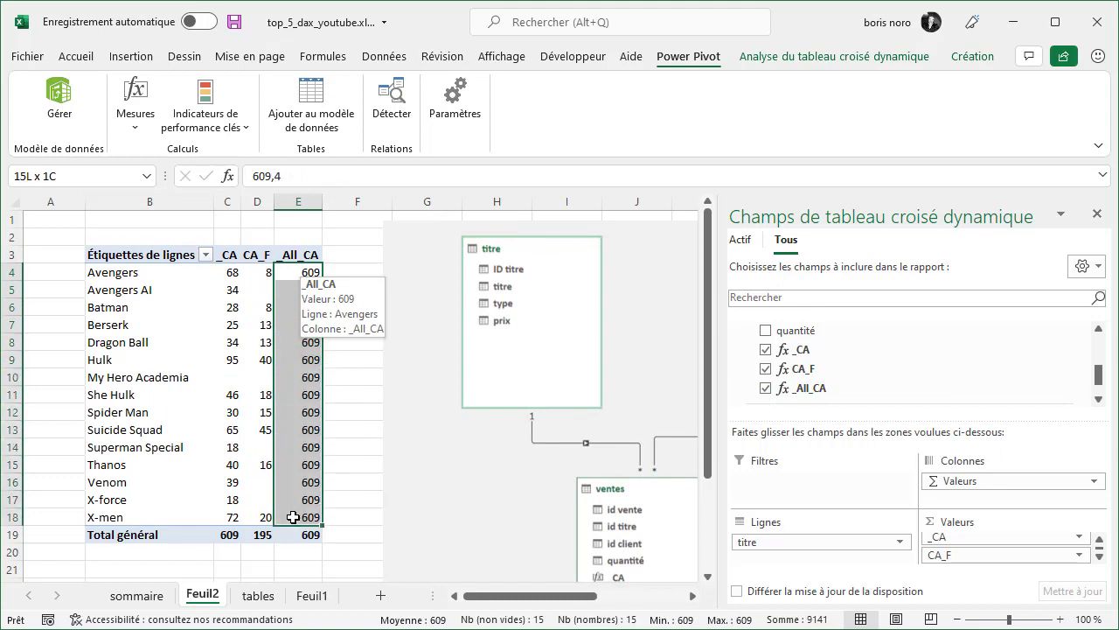
{"action": "left_click", "coordinate": [142, 275]}
{"action": "left_click_drag", "start_coordinate": [143, 275], "coordinate": [125, 519]}
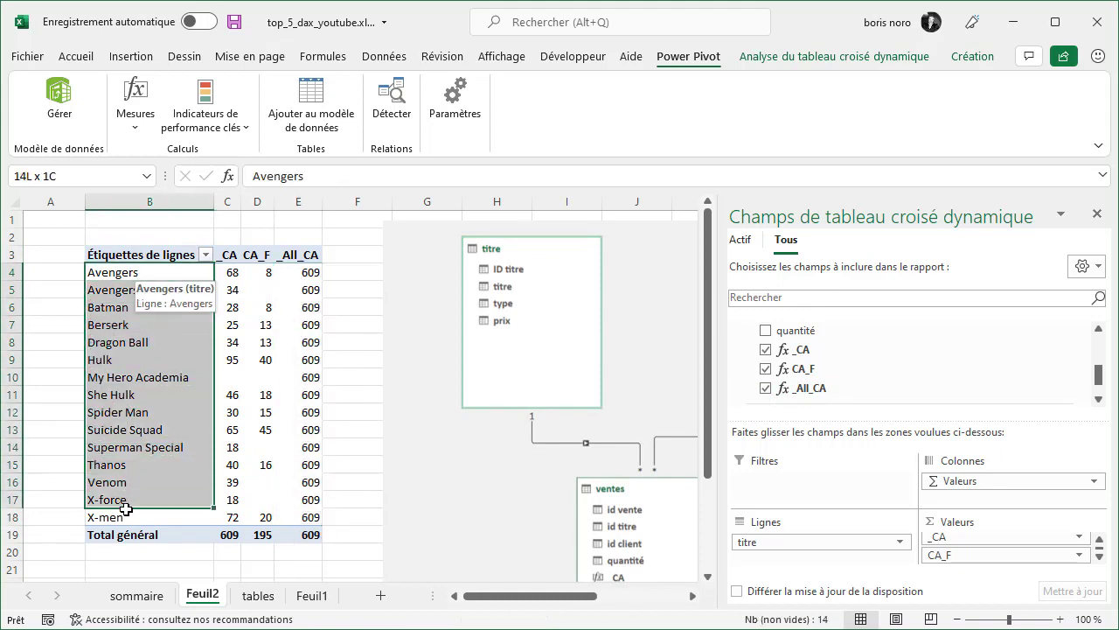
{"action": "left_click", "coordinate": [310, 251]}
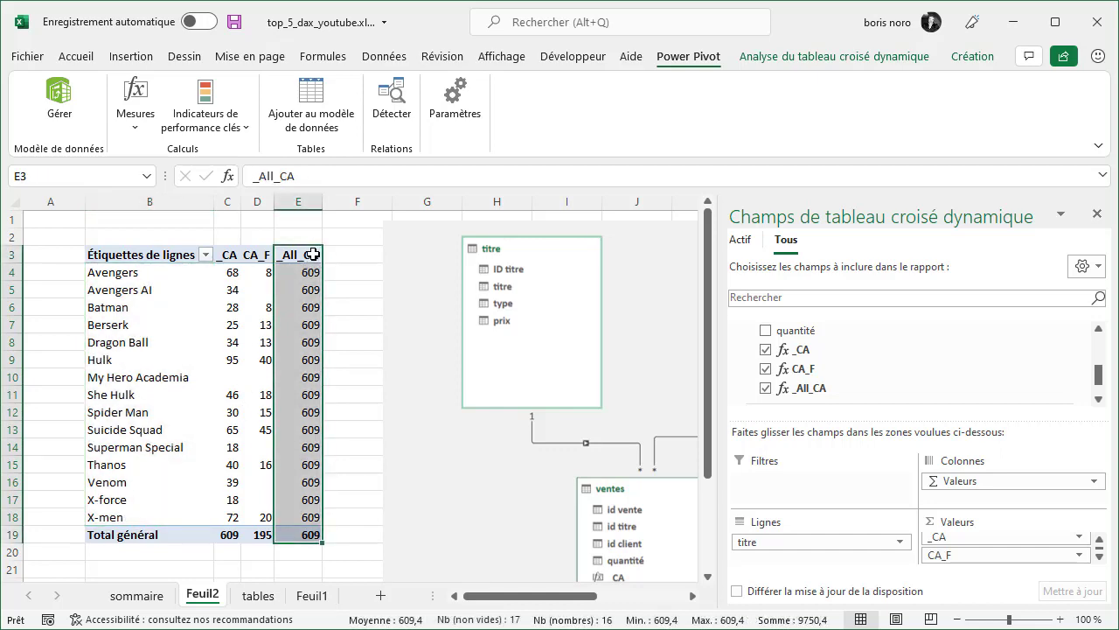
{"action": "left_click", "coordinate": [369, 533]}
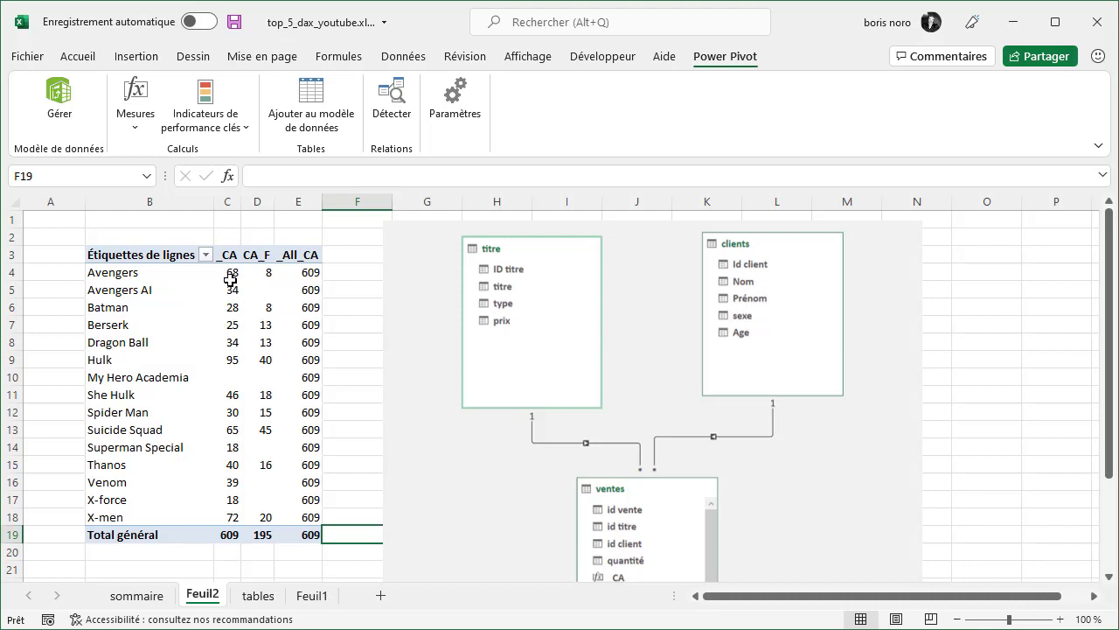
{"action": "left_click", "coordinate": [262, 273]}
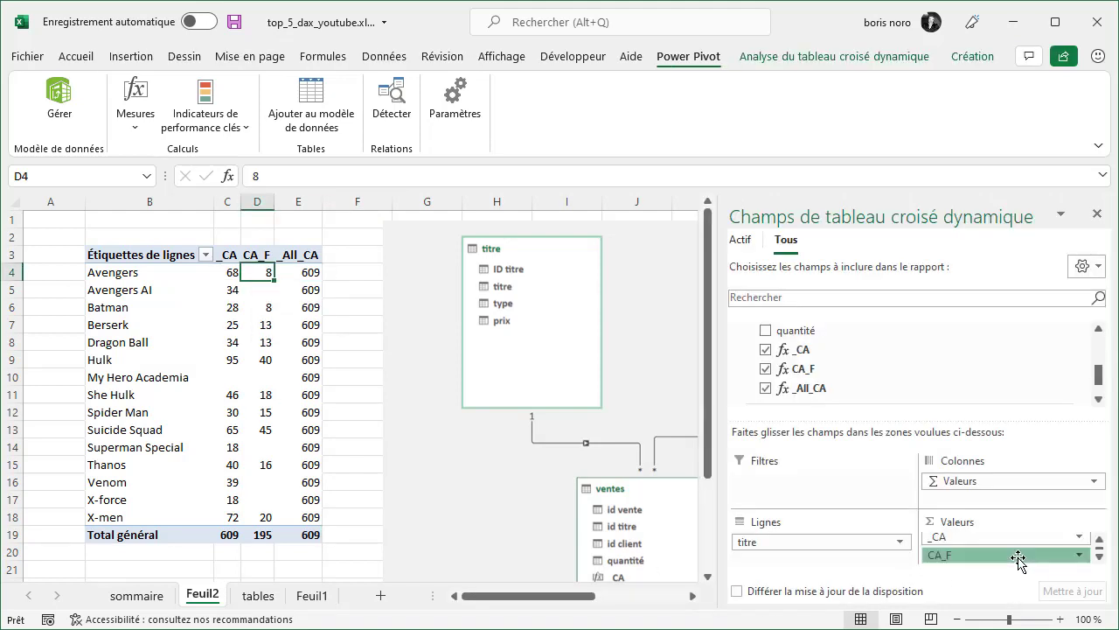
Step: Drag CA_F out of Valeurs and compare the _CA and _All_CA columns
{"action": "mouse_move", "coordinate": [1019, 559]}
{"action": "left_mouse_down"}
{"action": "mouse_move", "coordinate": [828, 353]}
{"action": "mouse_move", "coordinate": [826, 393]}
{"action": "left_mouse_up"}
{"action": "left_click", "coordinate": [234, 249]}
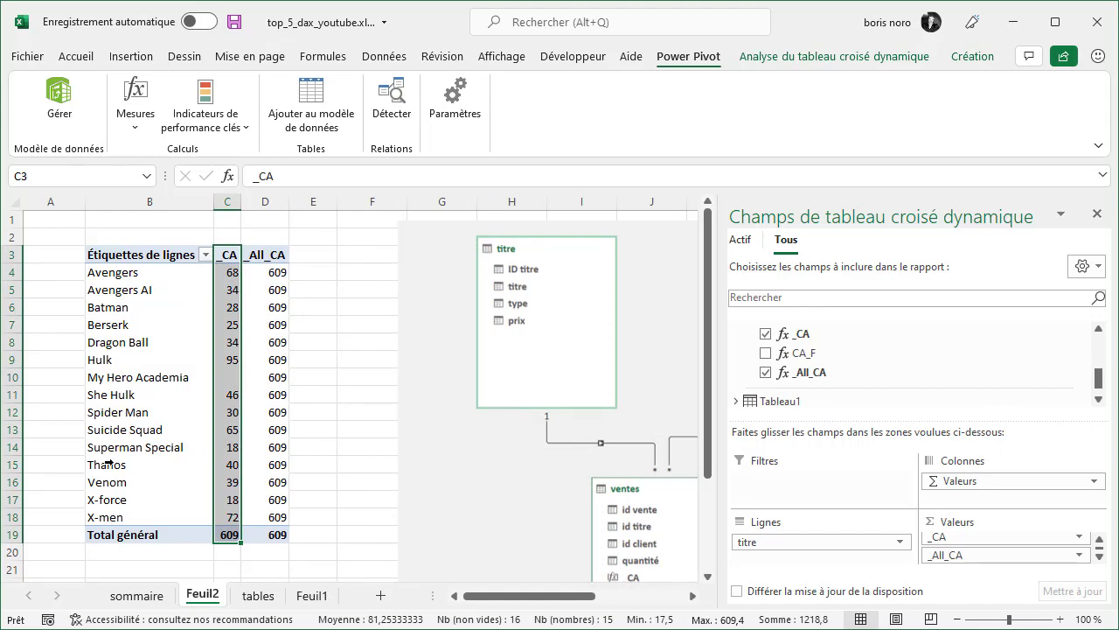
{"action": "left_click", "coordinate": [275, 249]}
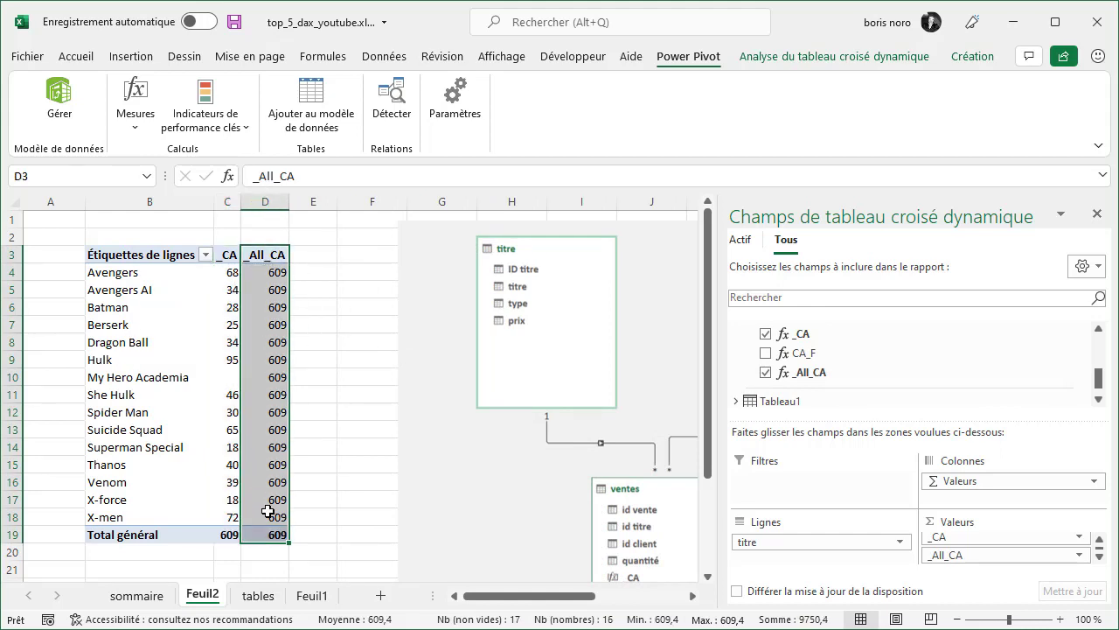
{"action": "left_click", "coordinate": [360, 430]}
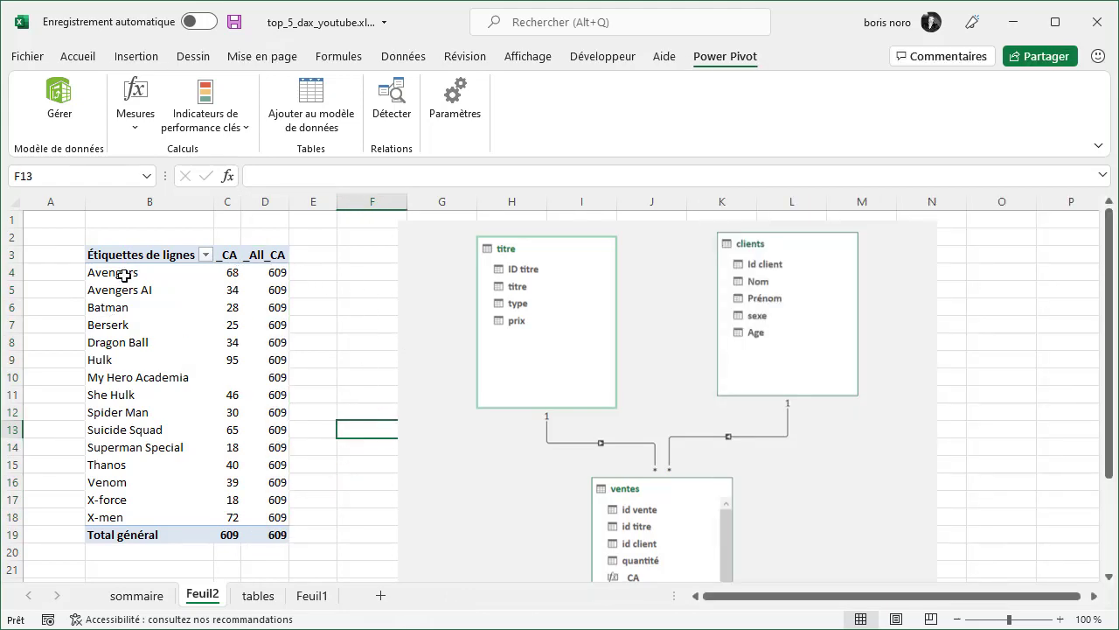
Step: Look up DIVIDE on the sommaire sheet, then return to Feuil2
{"action": "left_click", "coordinate": [145, 596]}
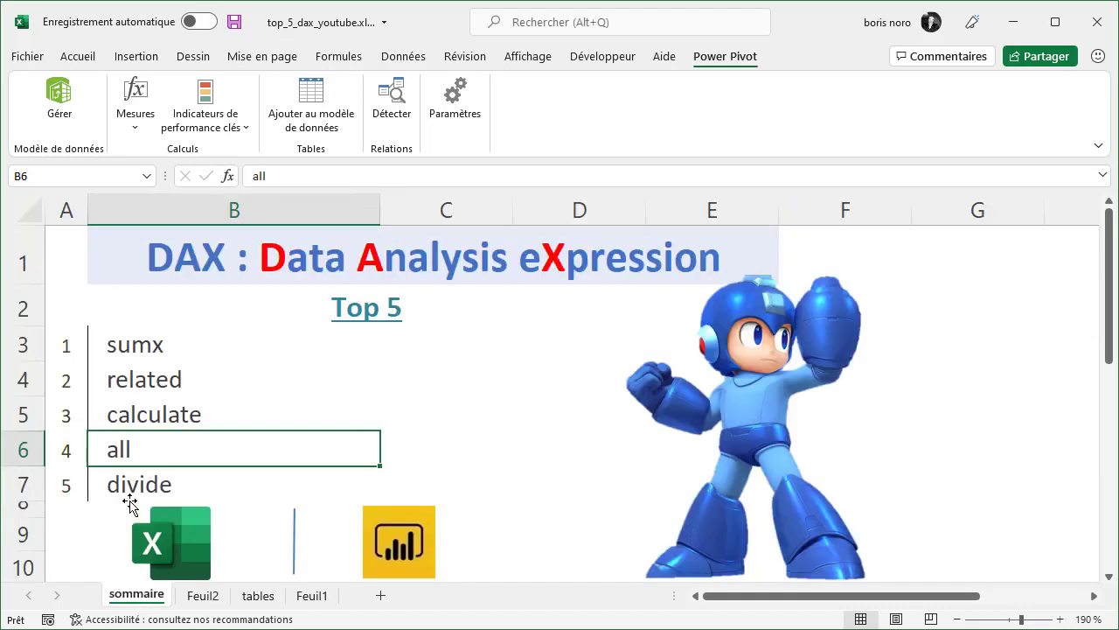
{"action": "left_click", "coordinate": [127, 486]}
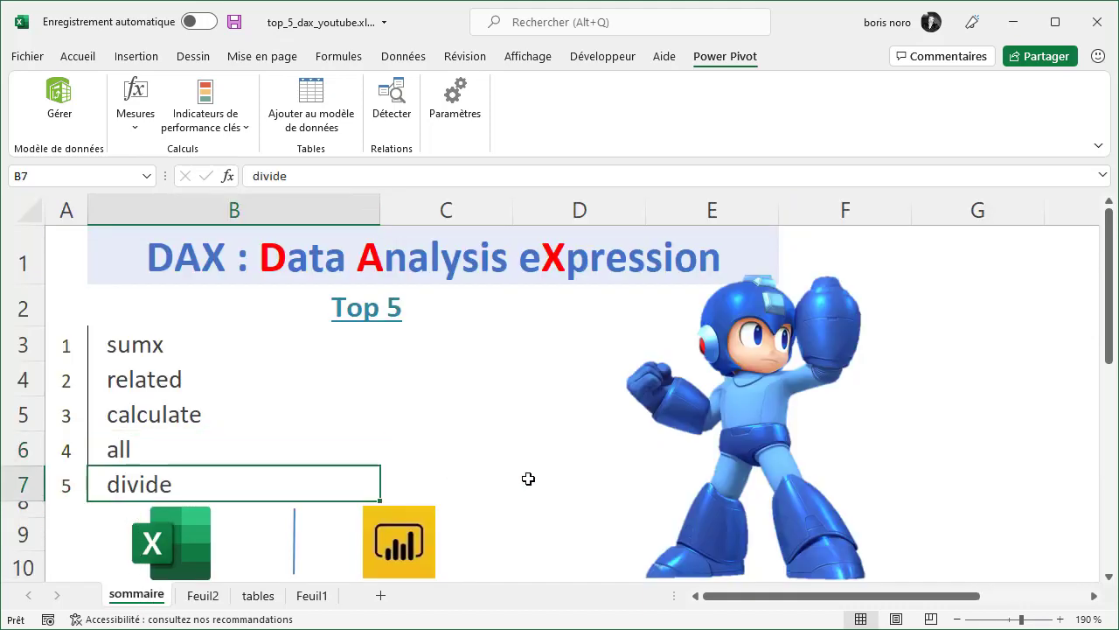
{"action": "left_click", "coordinate": [197, 597]}
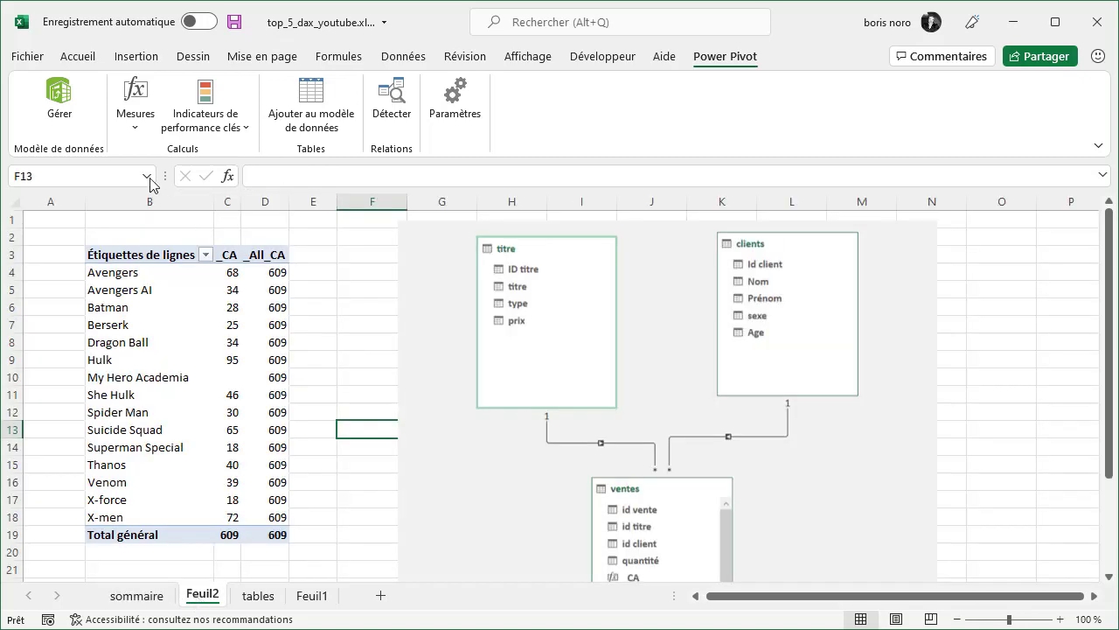
Step: Start a new measure and name it _%_CA
{"action": "left_click", "coordinate": [139, 127]}
{"action": "left_click", "coordinate": [152, 152]}
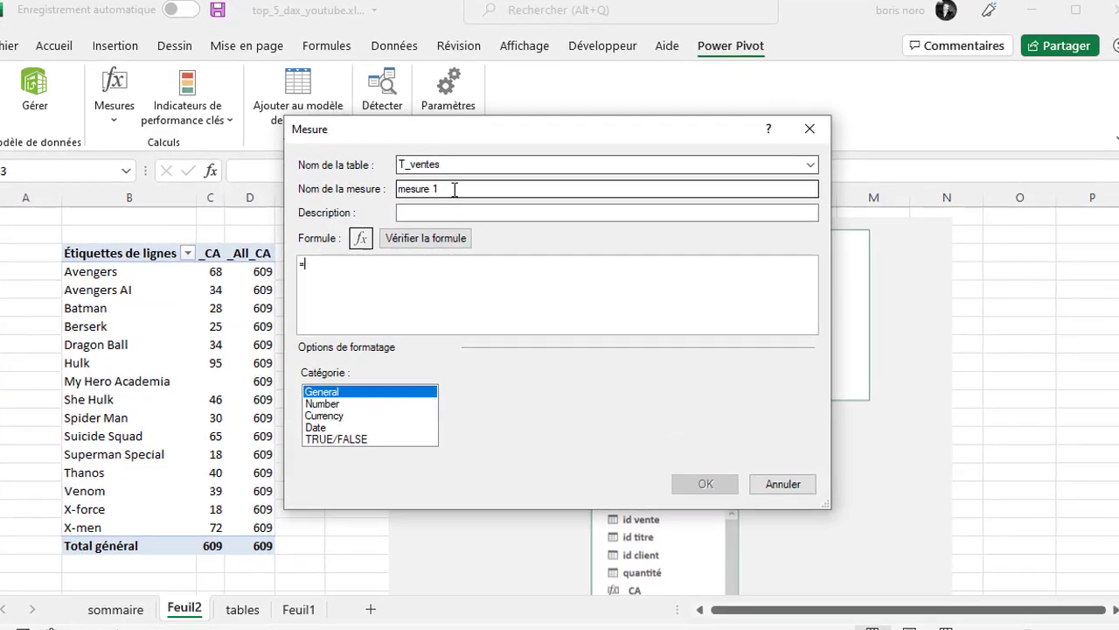
{"action": "left_click_drag", "start_coordinate": [459, 191], "coordinate": [373, 191]}
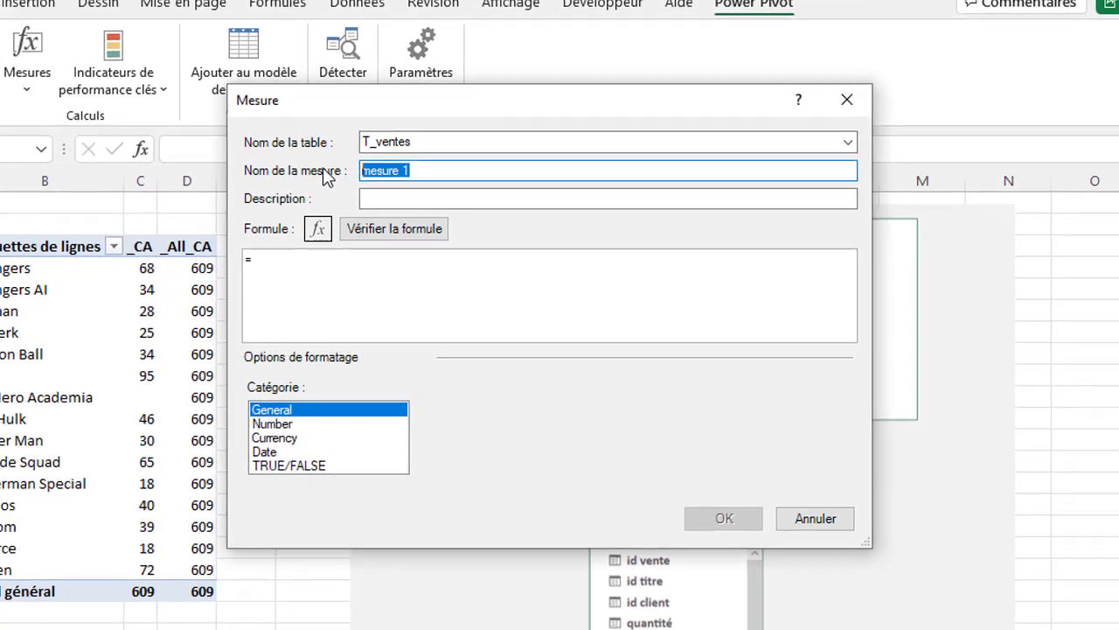
{"action": "key", "text": "BackSpace"}
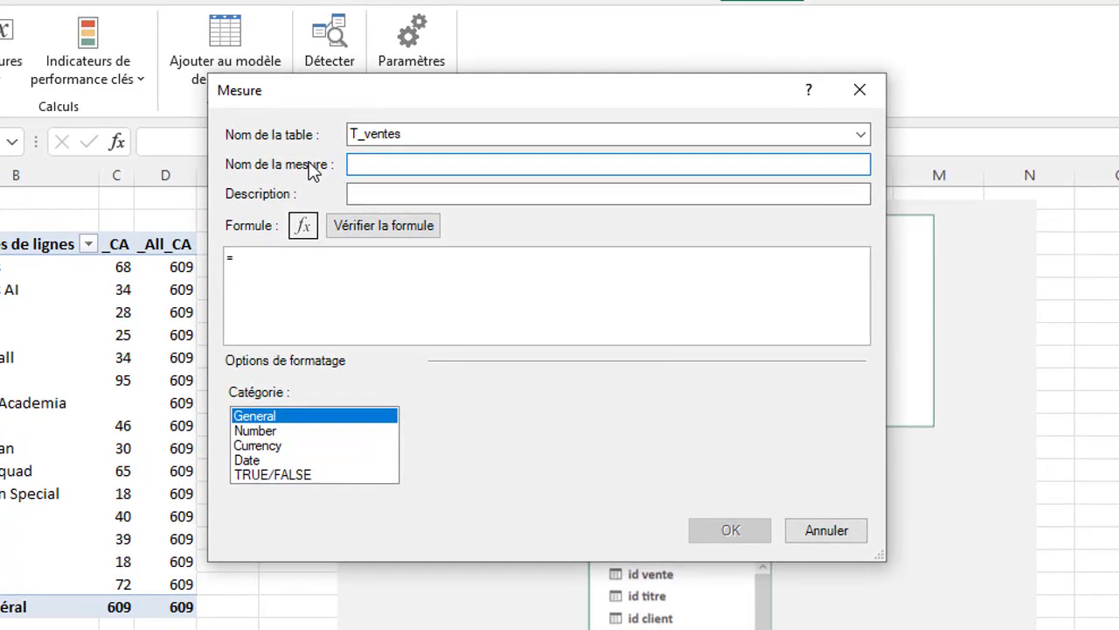
{"action": "type", "text": "_%"}
{"action": "type", "text": "_CA"}
Step: Enter the formula =DIVIDE([_CA];[_All_CA])
{"action": "left_click", "coordinate": [325, 259]}
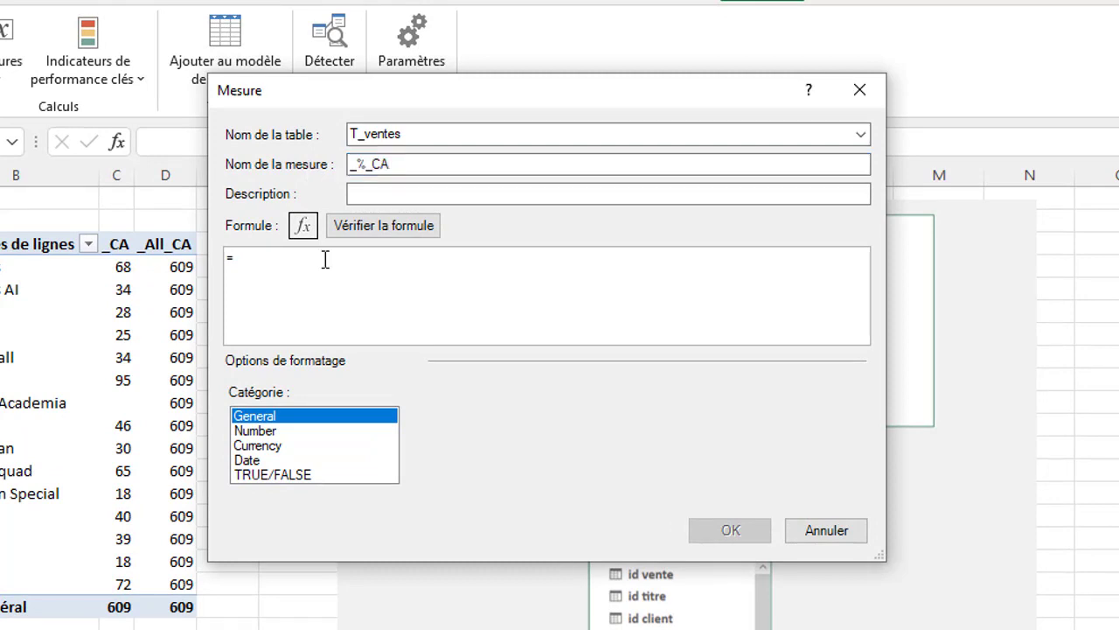
{"action": "type", "text": "di"}
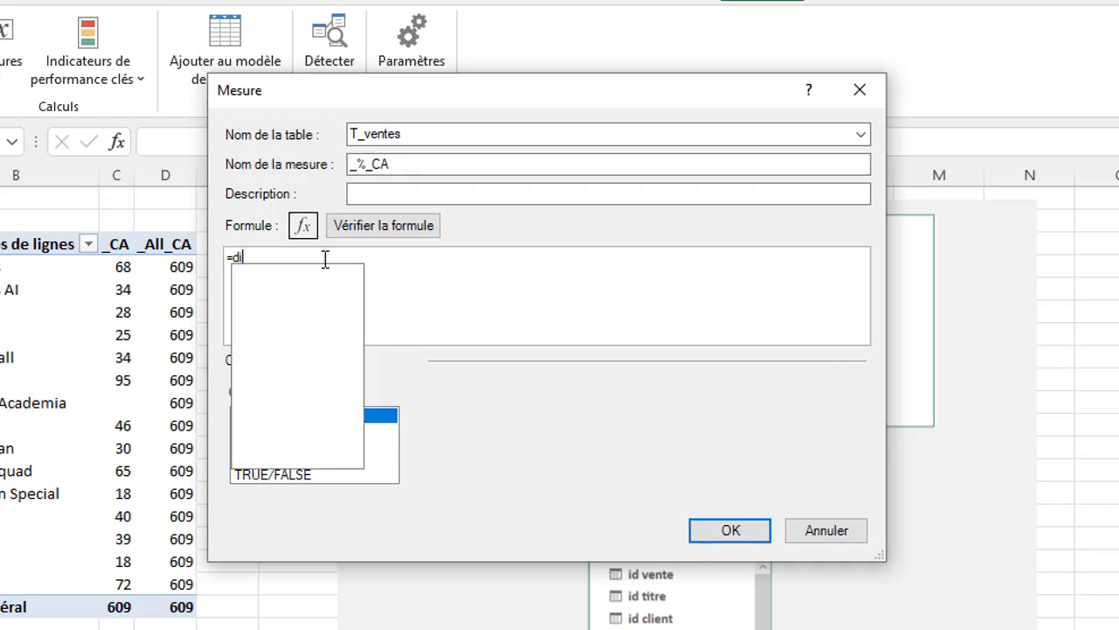
{"action": "double_click", "coordinate": [268, 374]}
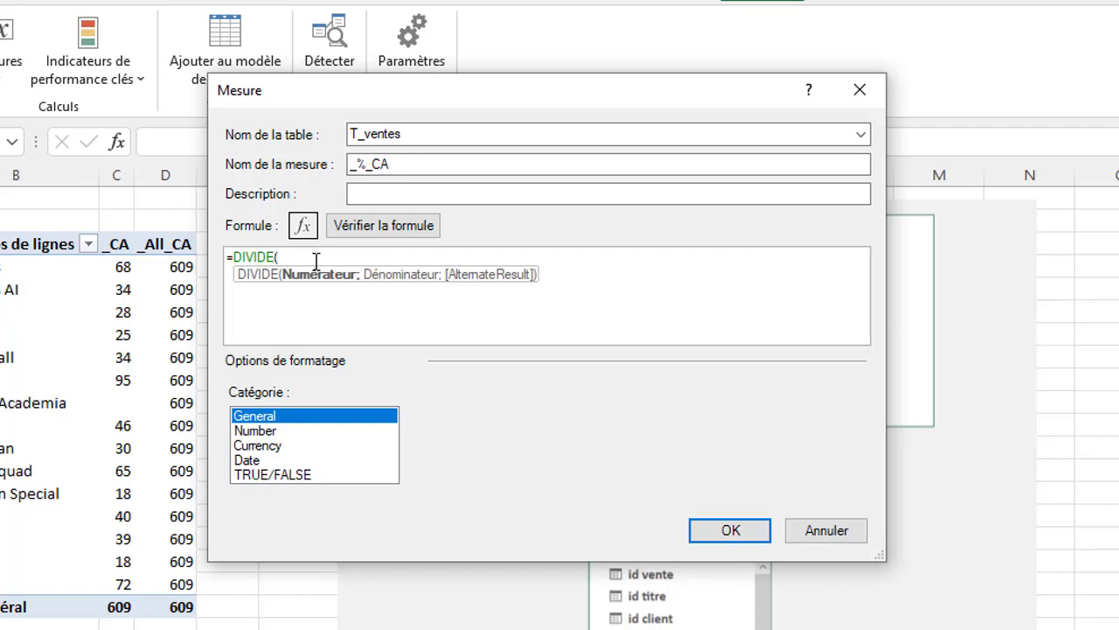
{"action": "type", "text": "["}
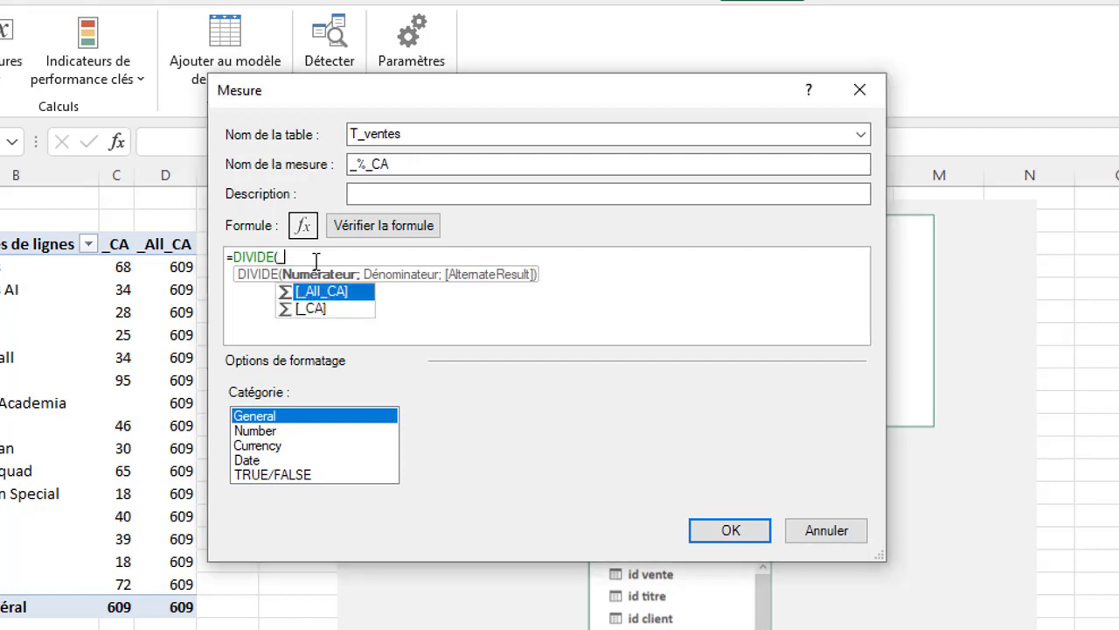
{"action": "double_click", "coordinate": [309, 309]}
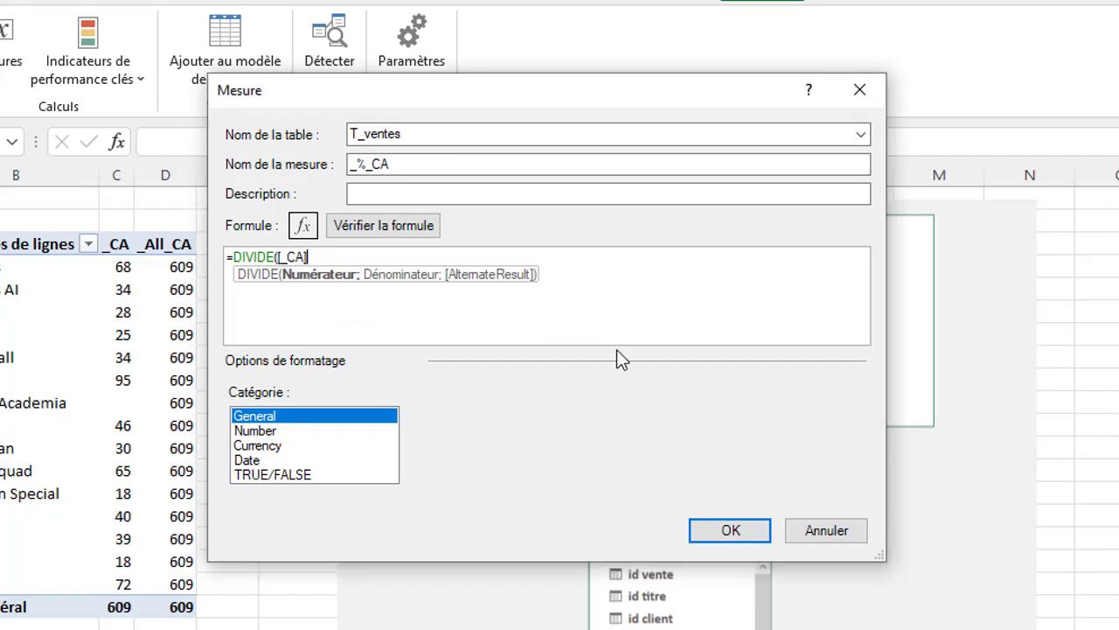
{"action": "type", "text": ";"}
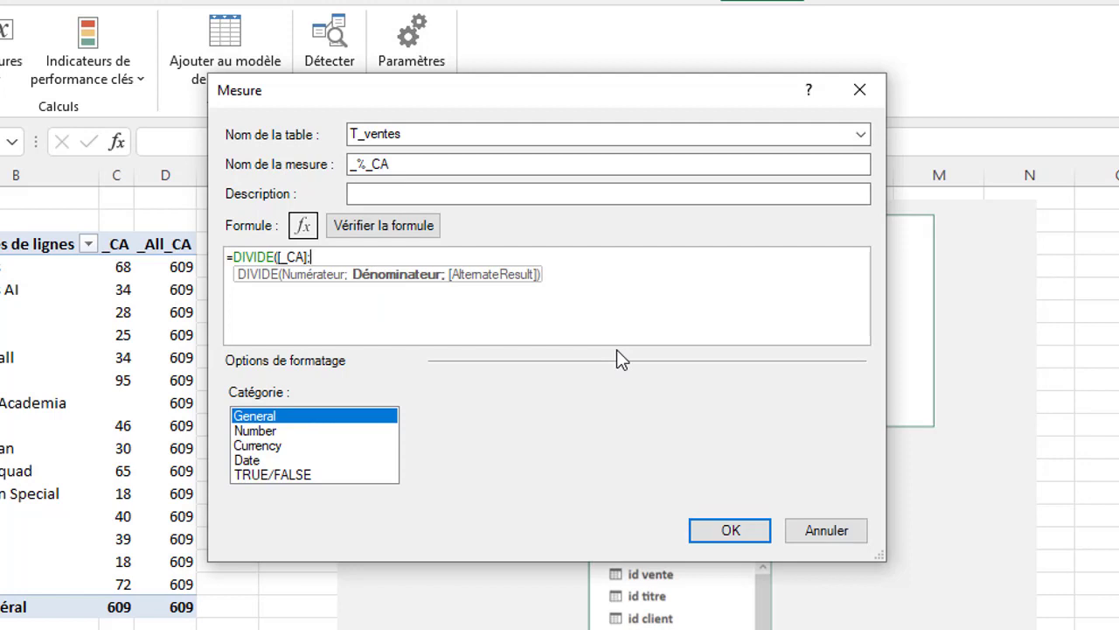
{"action": "type", "text": " ["}
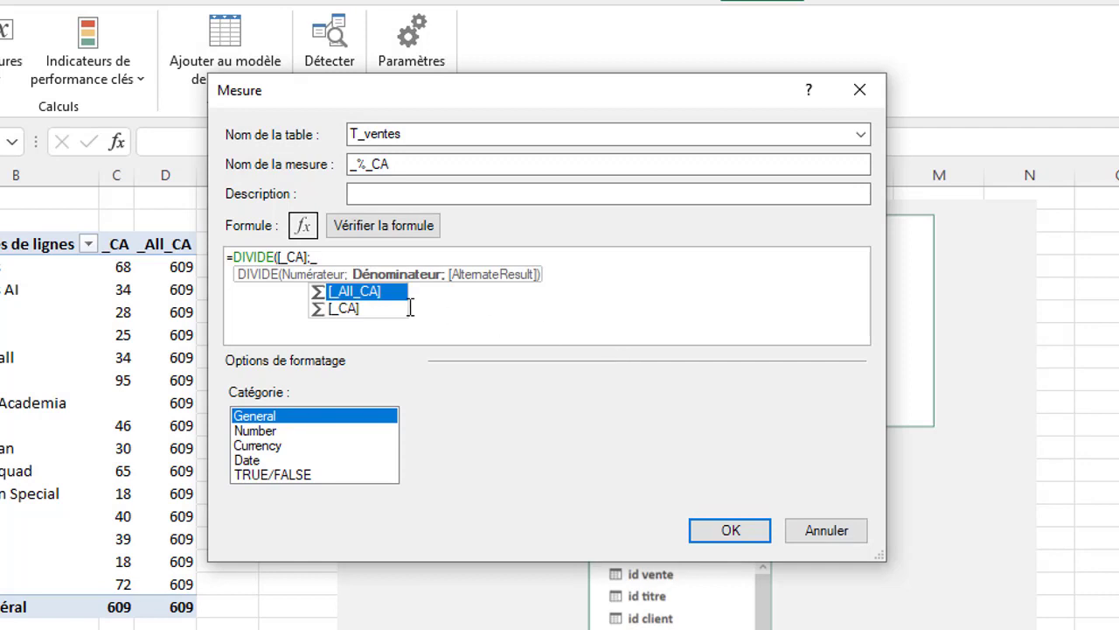
{"action": "double_click", "coordinate": [354, 294]}
{"action": "type", "text": ")"}
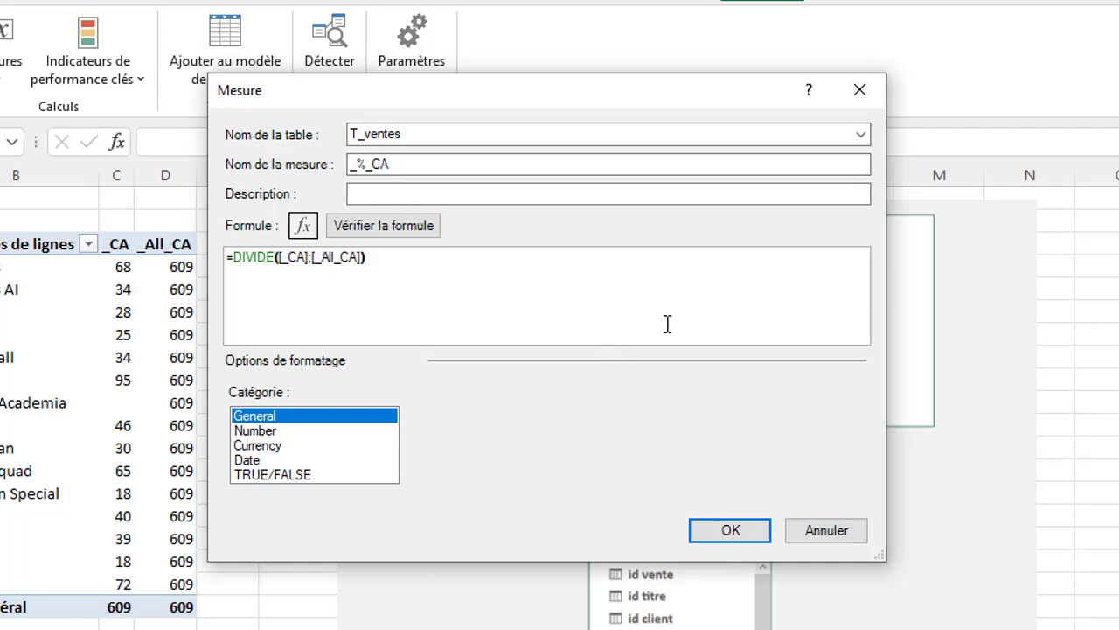
Step: Format _%_CA as Number, Pourcentage, with 0 decimals
{"action": "left_click", "coordinate": [265, 432]}
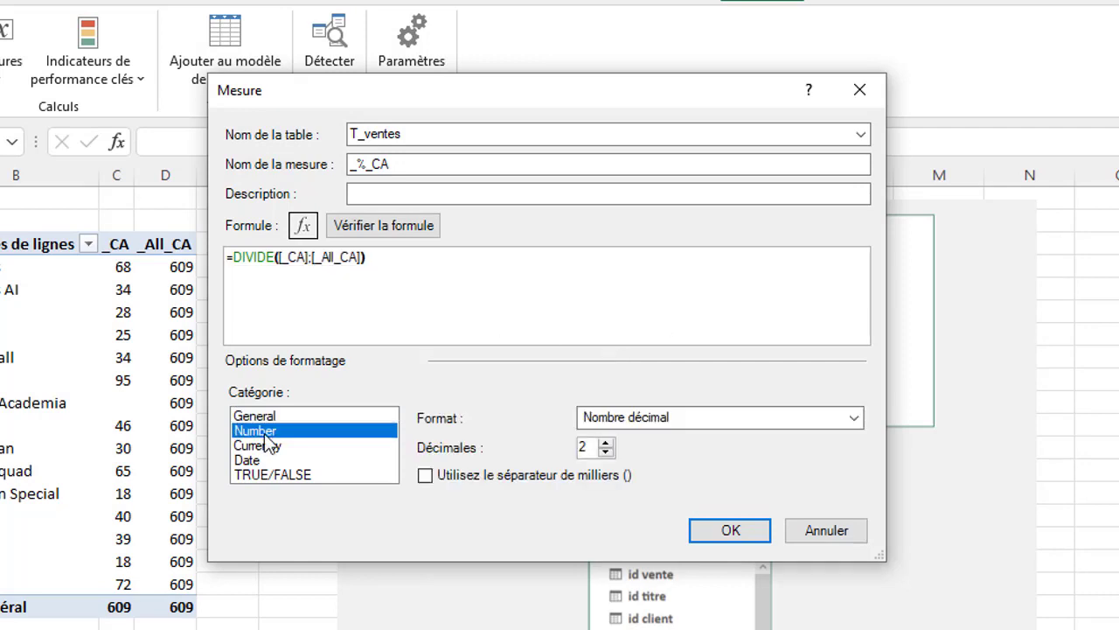
{"action": "left_click", "coordinate": [853, 418]}
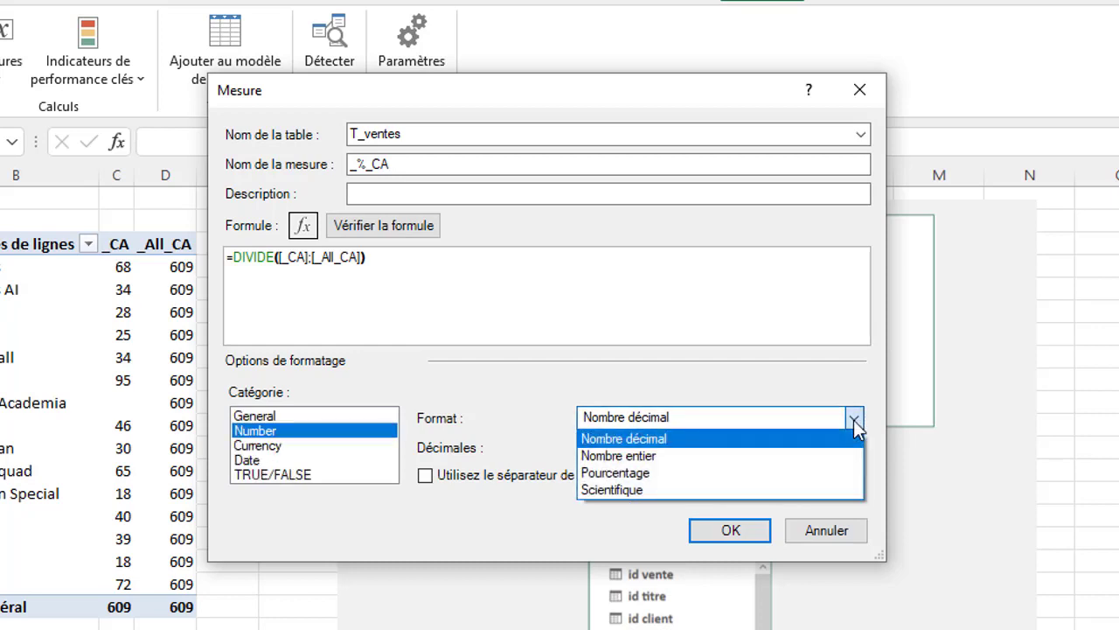
{"action": "left_click", "coordinate": [718, 480]}
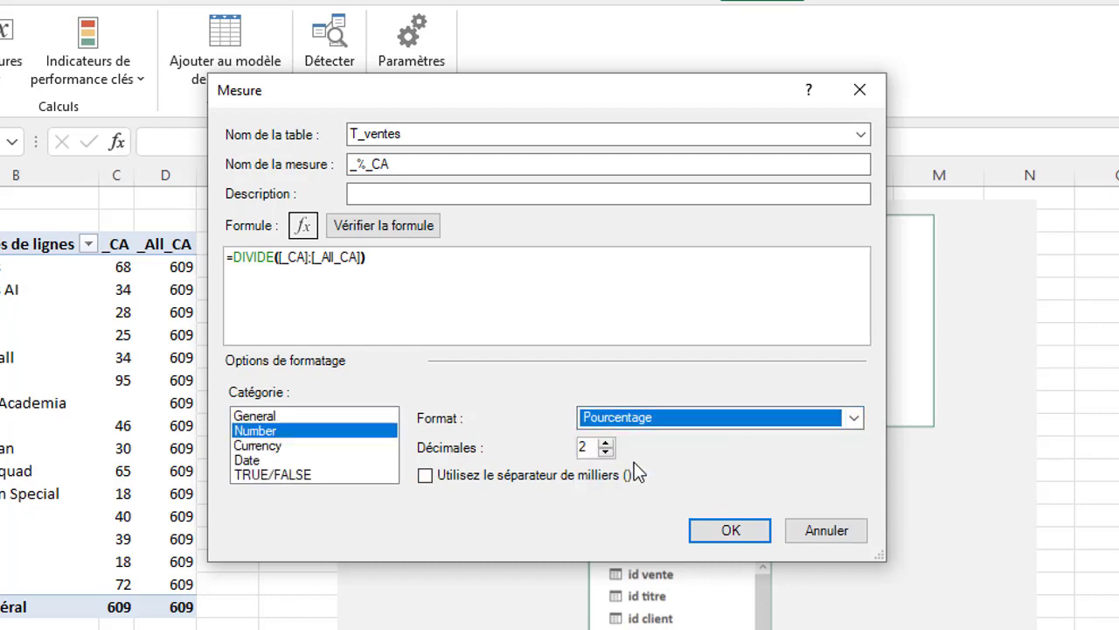
{"action": "left_click", "coordinate": [606, 451]}
{"action": "left_click", "coordinate": [606, 452]}
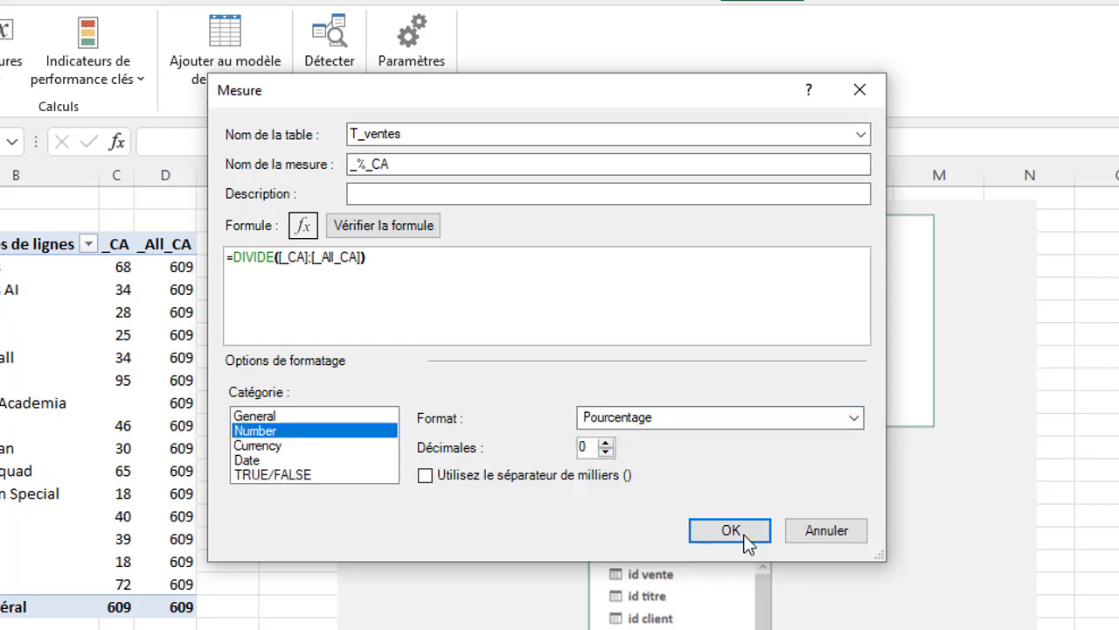
Step: Save _%_CA, add it to Valeurs, and select its percentages to check the 100 % total
{"action": "left_click", "coordinate": [731, 531]}
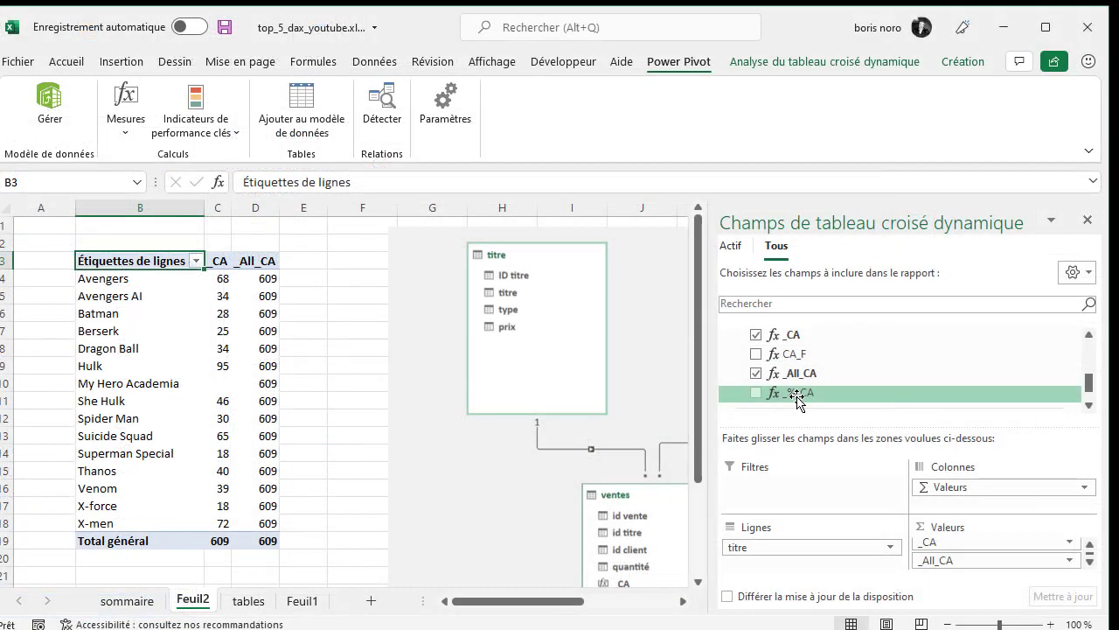
{"action": "mouse_move", "coordinate": [797, 399]}
{"action": "left_mouse_down"}
{"action": "mouse_move", "coordinate": [938, 577]}
{"action": "mouse_move", "coordinate": [961, 560]}
{"action": "left_mouse_up"}
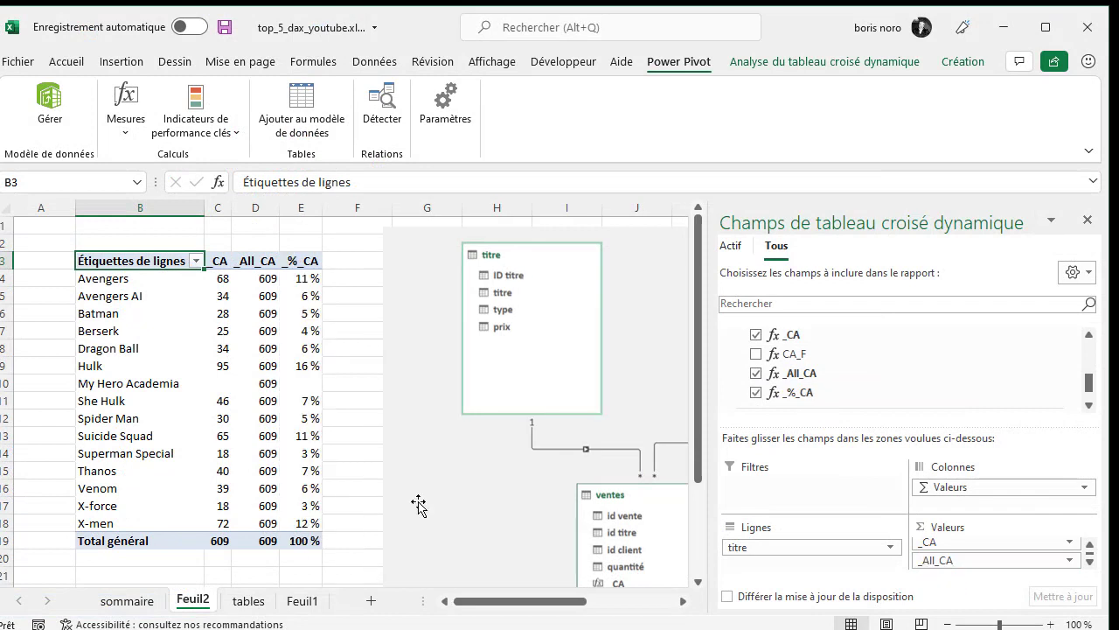
{"action": "left_click", "coordinate": [1085, 220]}
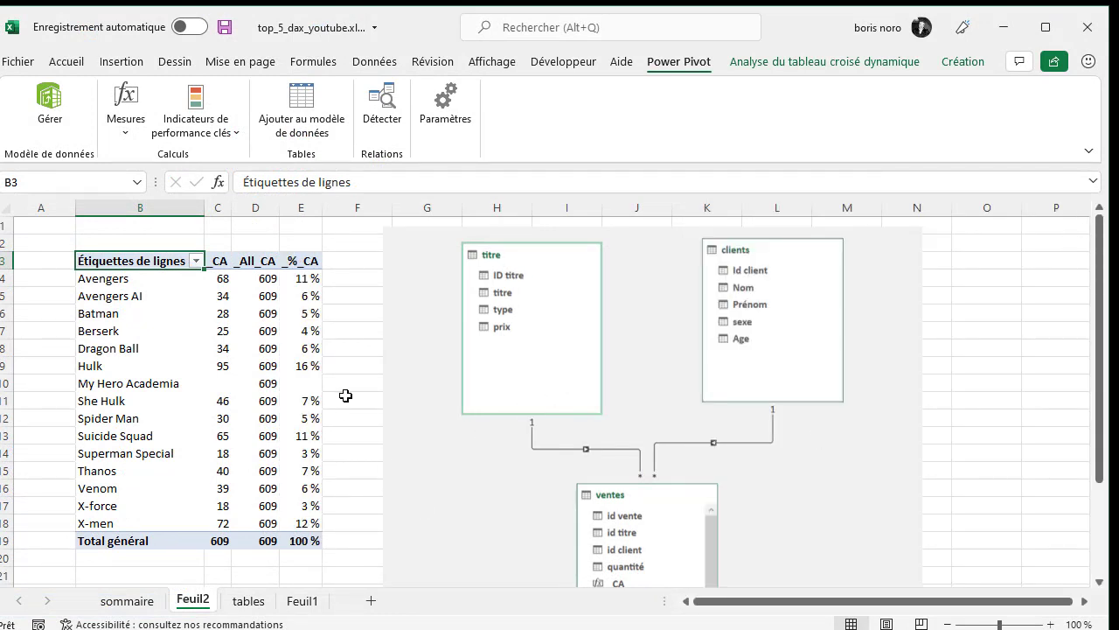
{"action": "left_click_drag", "start_coordinate": [300, 280], "coordinate": [300, 297]}
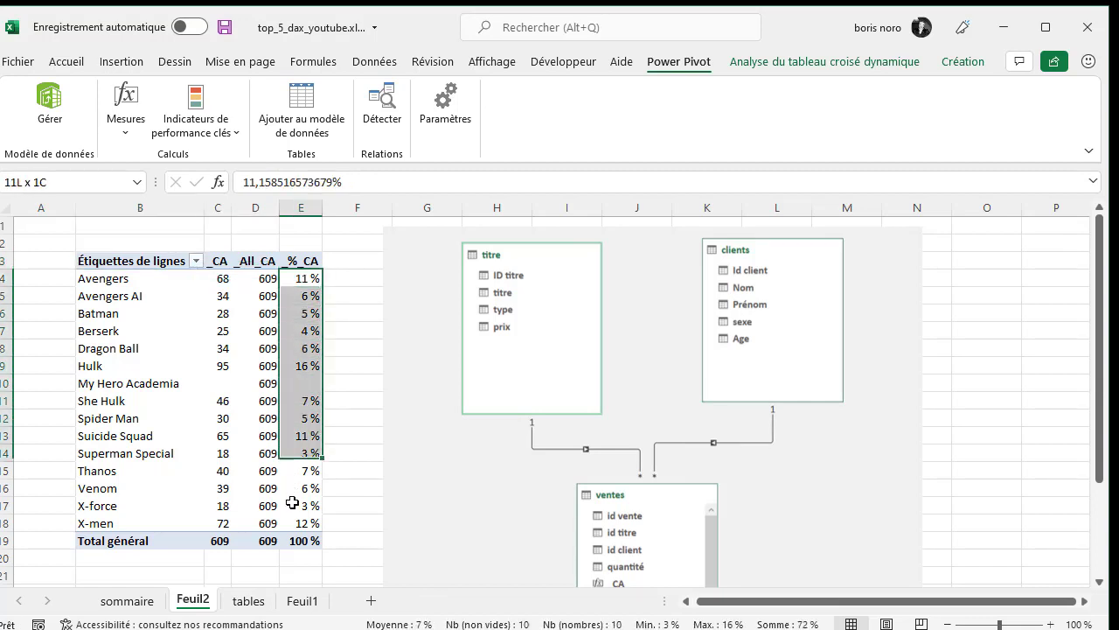
{"action": "left_click_drag", "start_coordinate": [298, 341], "coordinate": [295, 521]}
Step: Enter =C4/D4 in G4 and fill it down to G18 as a check column
{"action": "left_click_drag", "start_coordinate": [388, 289], "coordinate": [513, 293]}
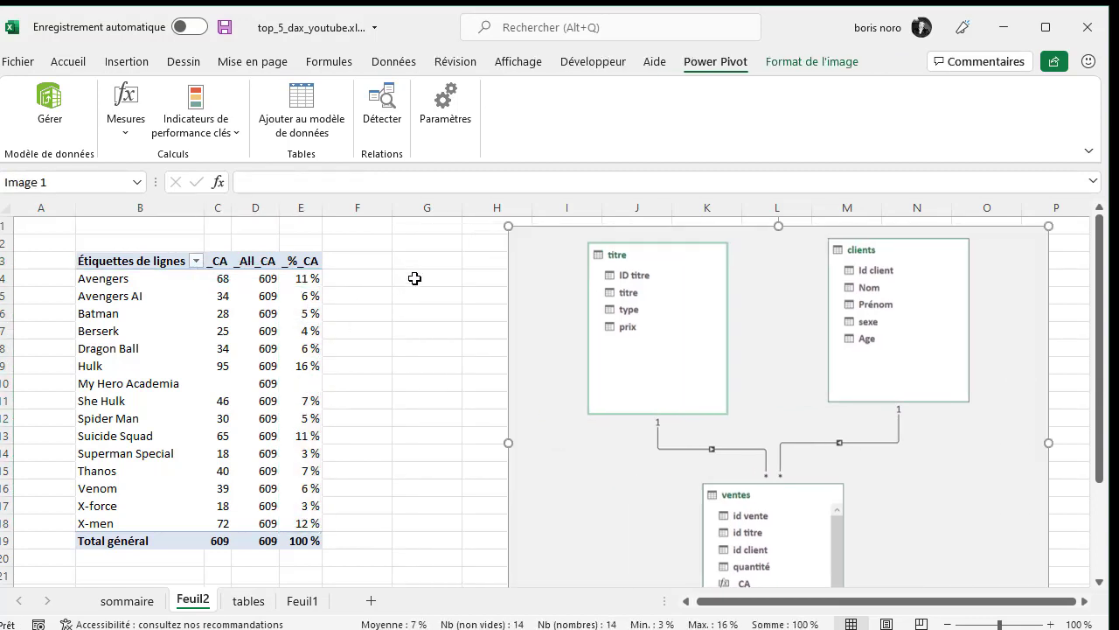
{"action": "left_click", "coordinate": [414, 278]}
{"action": "type", "text": "="}
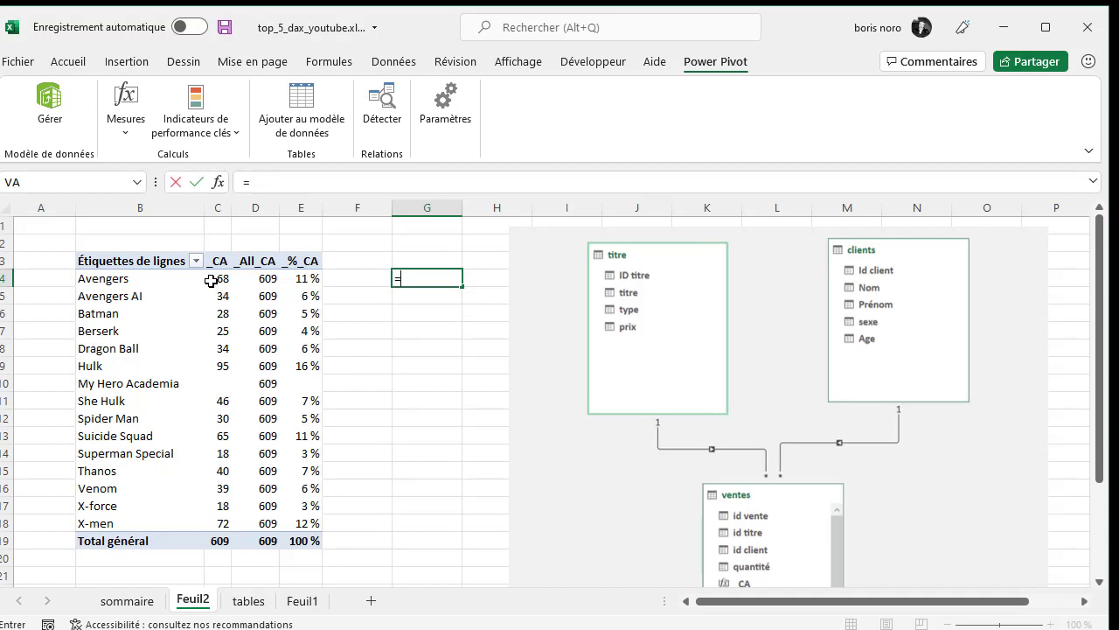
{"action": "type", "text": "c4"}
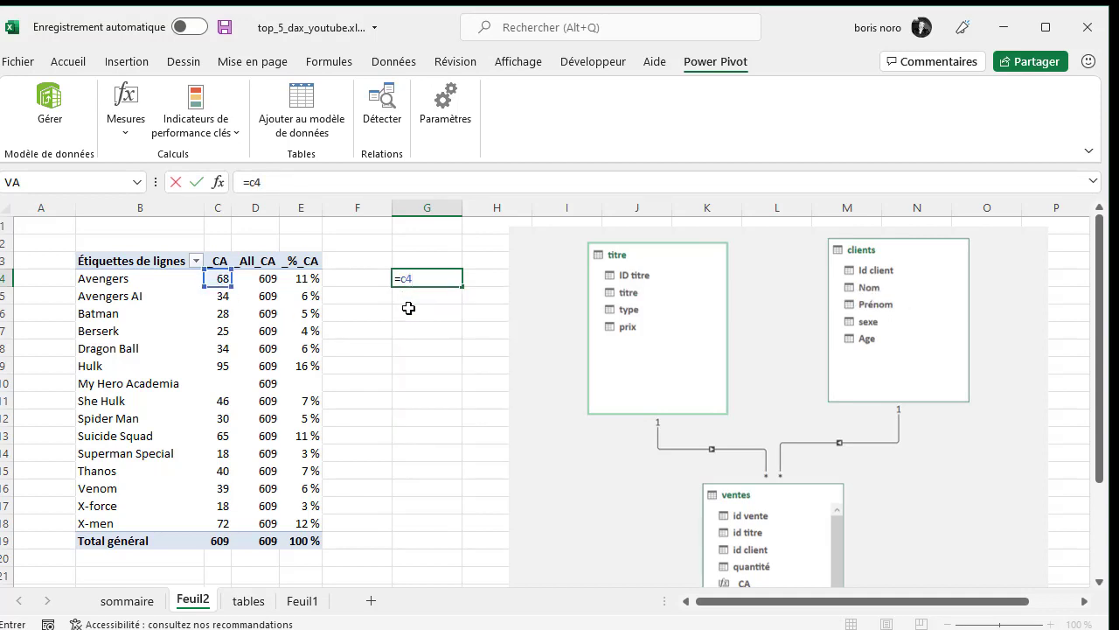
{"action": "type", "text": "/"}
{"action": "type", "text": "d4"}
{"action": "key", "text": "ctrl+Return"}
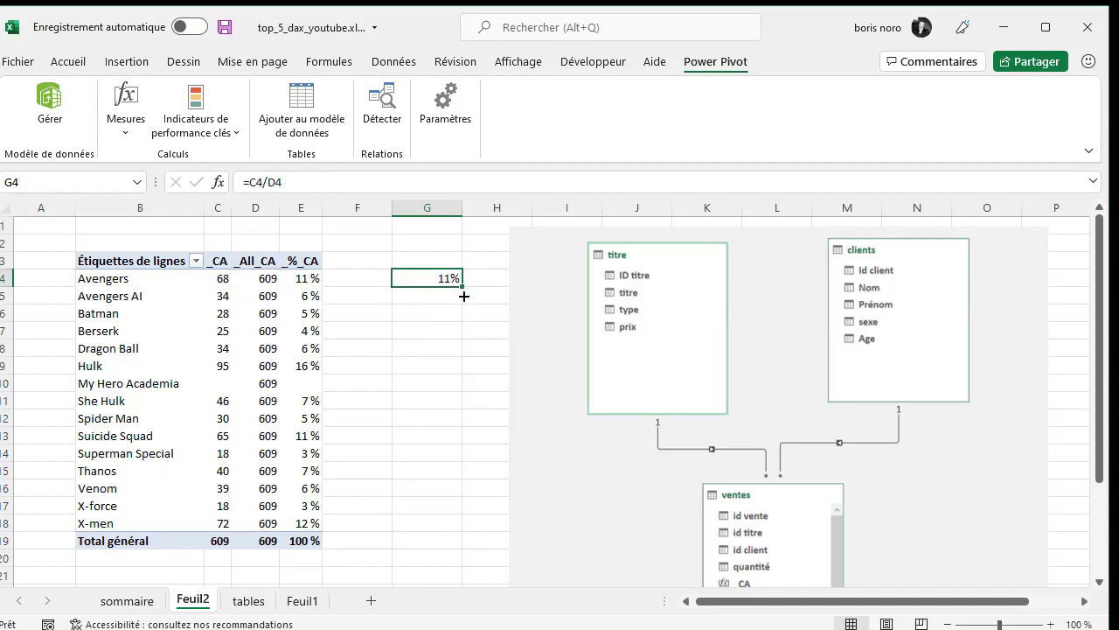
{"action": "left_click_drag", "start_coordinate": [462, 286], "coordinate": [440, 530]}
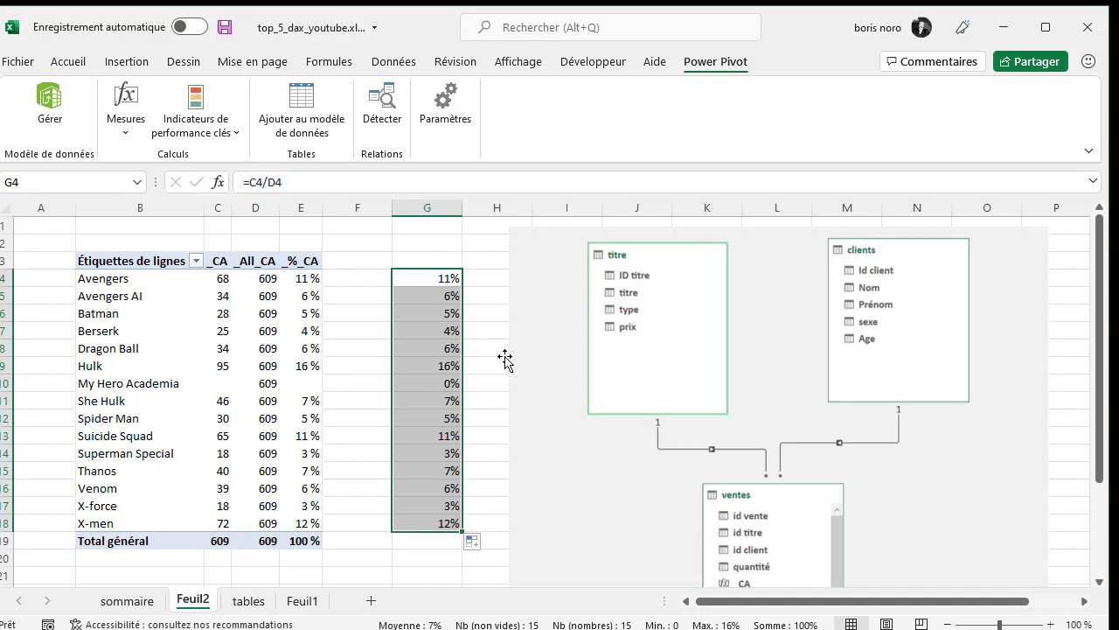
{"action": "left_click", "coordinate": [270, 278]}
{"action": "left_click", "coordinate": [271, 265]}
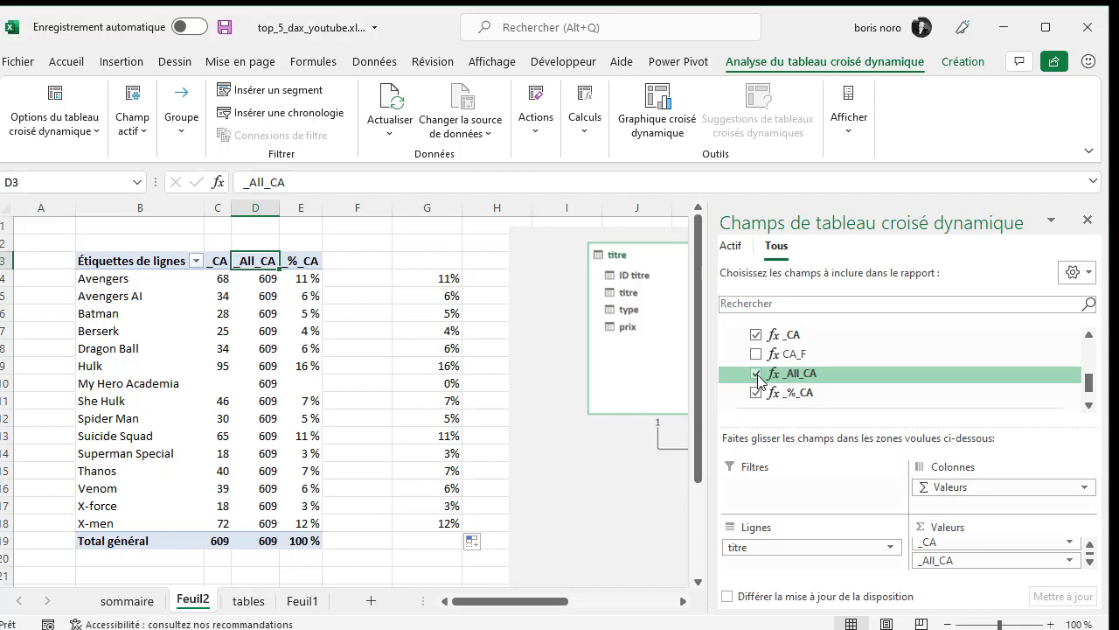
Step: Untick _All_CA in the field list and select the _%_CA percentages D4:D17
{"action": "left_click", "coordinate": [756, 373]}
{"action": "left_click", "coordinate": [354, 295]}
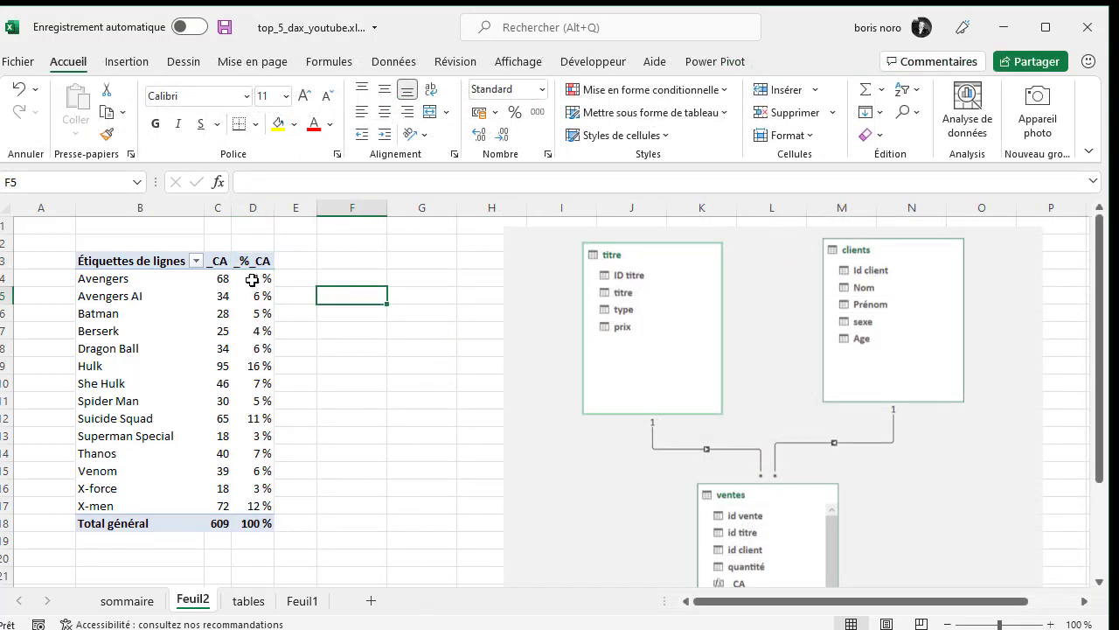
{"action": "mouse_move", "coordinate": [255, 278]}
{"action": "left_click_drag", "start_coordinate": [255, 278], "coordinate": [243, 507]}
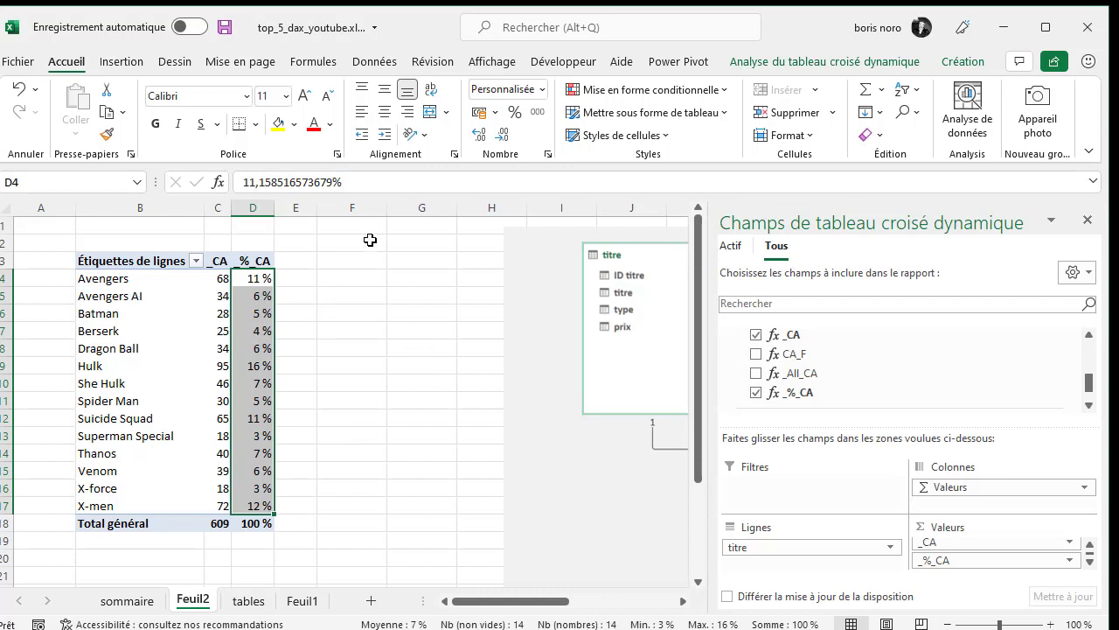
Step: Apply the Bleu - Blanc - Rouge colour scale from Conditional Formatting to the selected percentages
{"action": "left_click", "coordinate": [720, 90]}
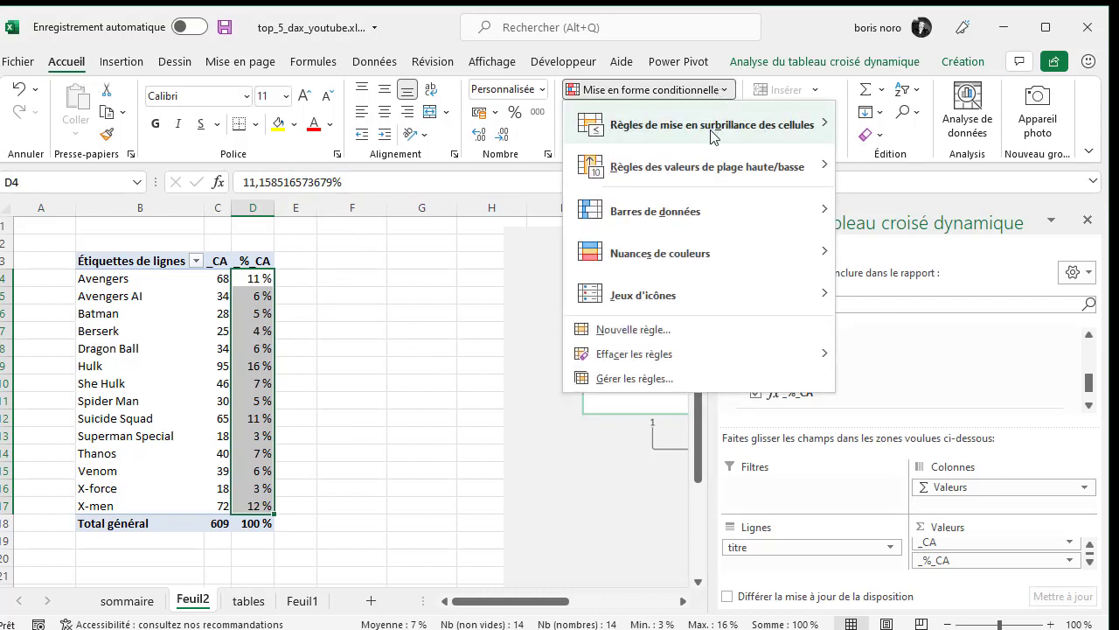
{"action": "mouse_move", "coordinate": [704, 255]}
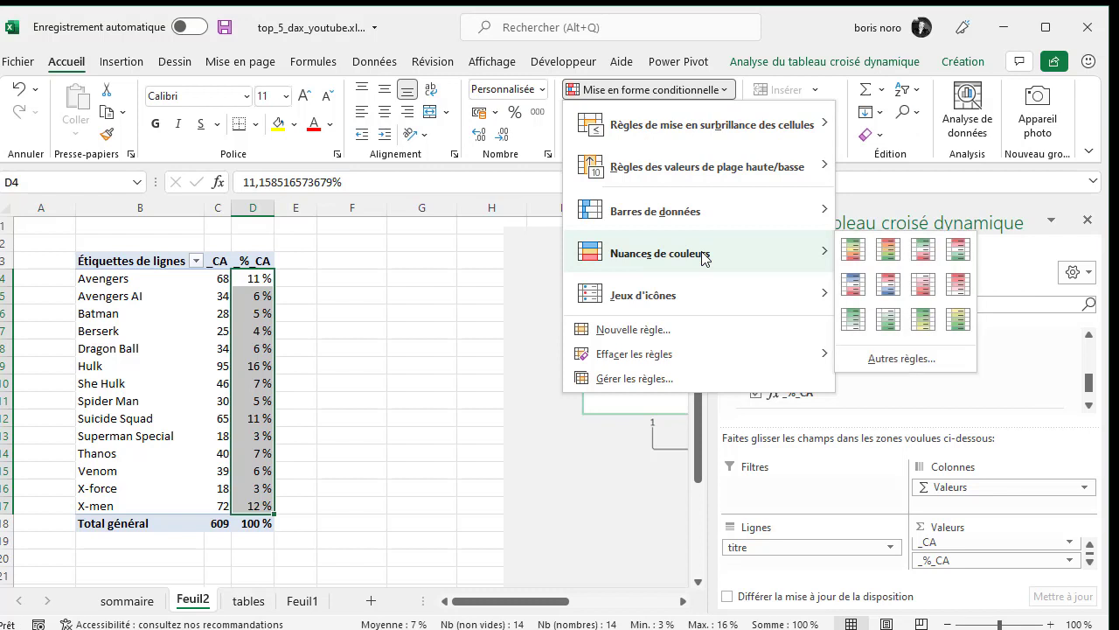
{"action": "left_click", "coordinate": [854, 284]}
Step: Check the shaded percentages for Avengers, Hulk (16 %, deepest blue), Suicide Squad and X-men
{"action": "left_click", "coordinate": [370, 317]}
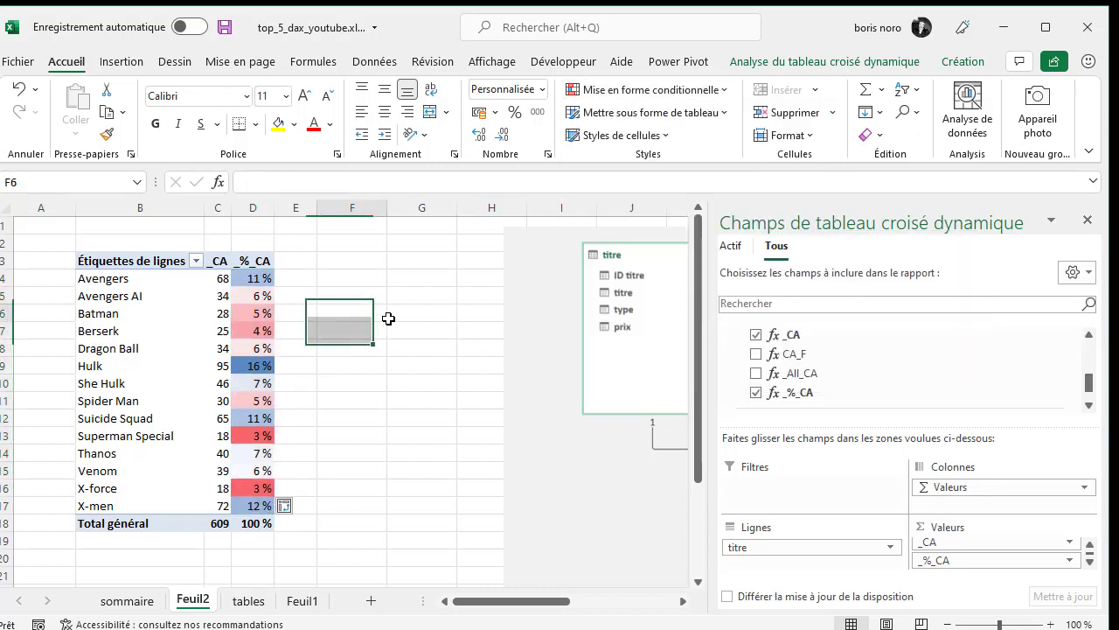
{"action": "left_click", "coordinate": [257, 280]}
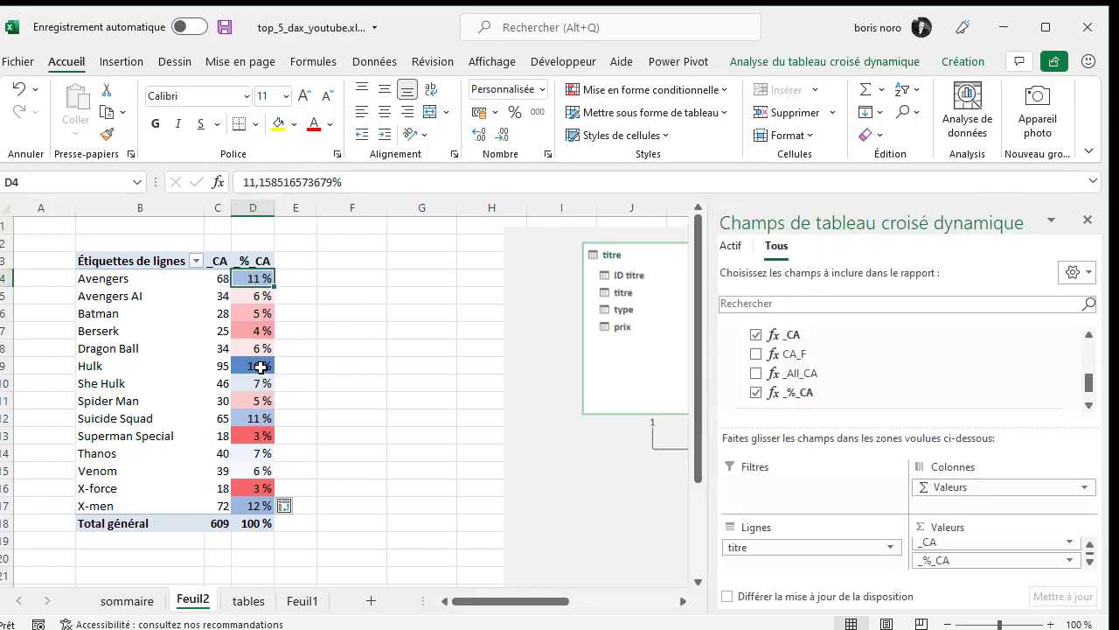
{"action": "left_click", "coordinate": [261, 368]}
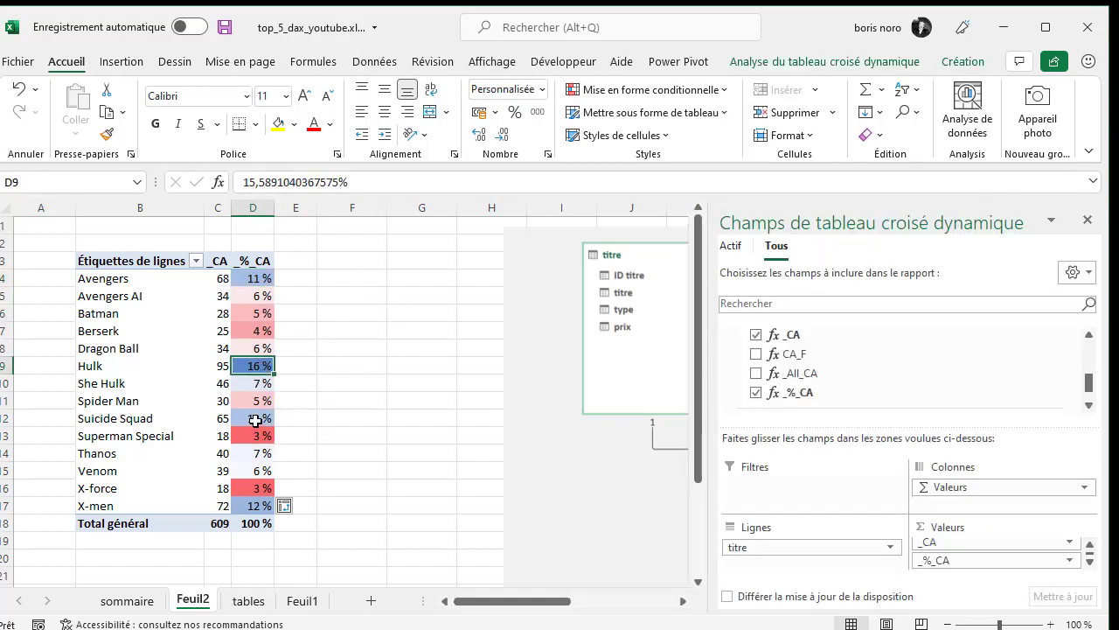
{"action": "left_click", "coordinate": [255, 421]}
{"action": "left_click", "coordinate": [249, 506]}
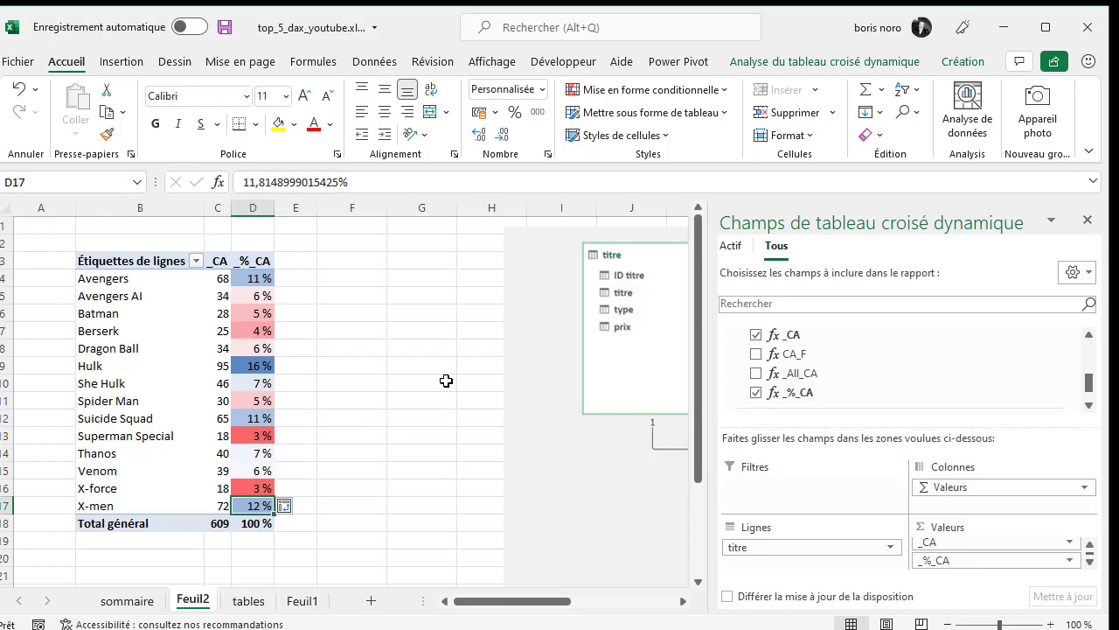
{"action": "left_click", "coordinate": [446, 381]}
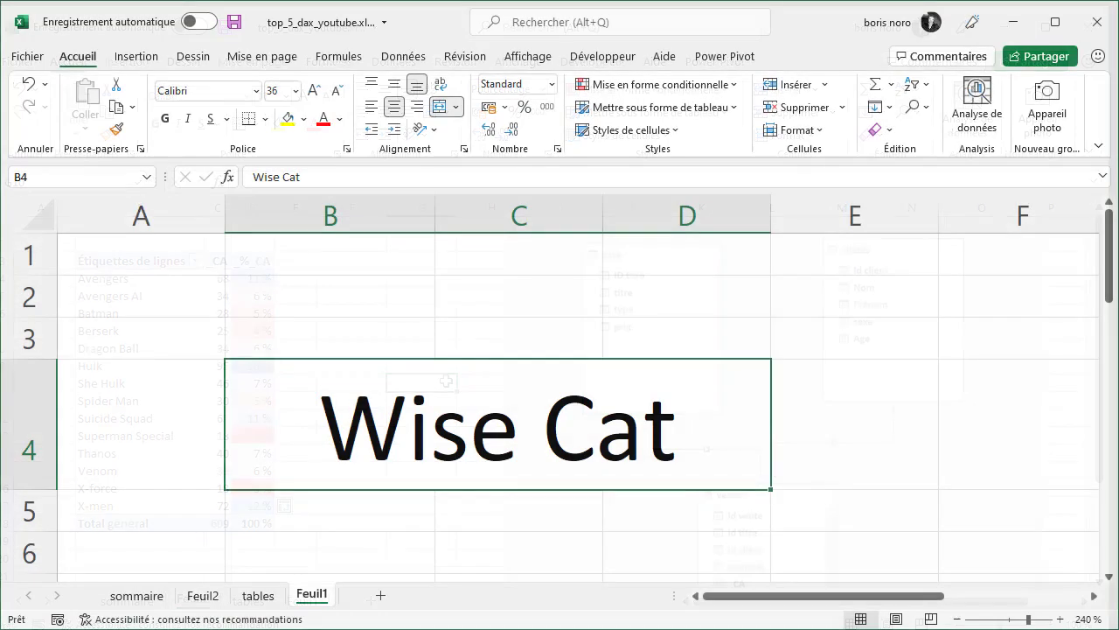